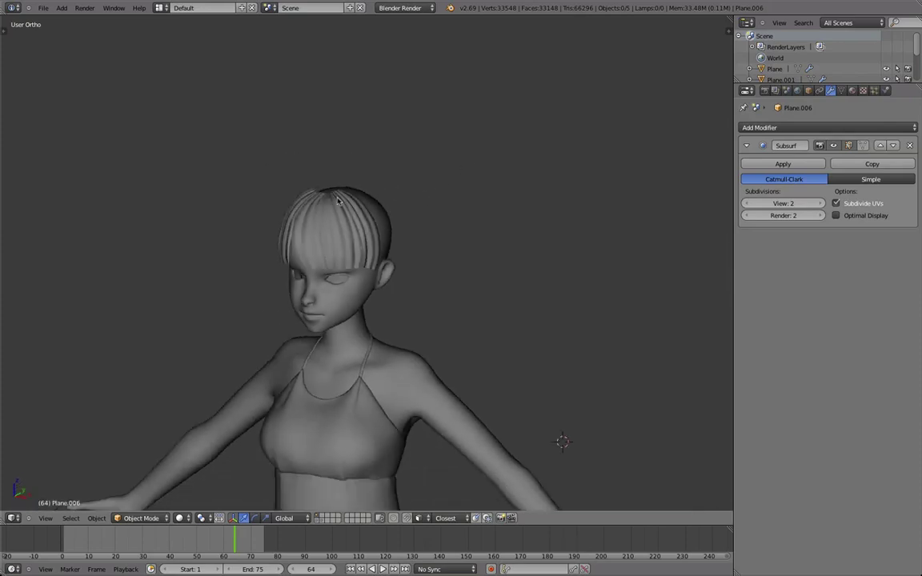
# - Duplicate the rear edge of the fringe in side view, offset it slightly behind the fringe and rotate it
pyautogui.scroll(5, 382, 239)
pyautogui.moveTo(276, 224); pyautogui.dragTo(327, 222, button='middle')
pyautogui.press('Tab')
pyautogui.press('KP_3')
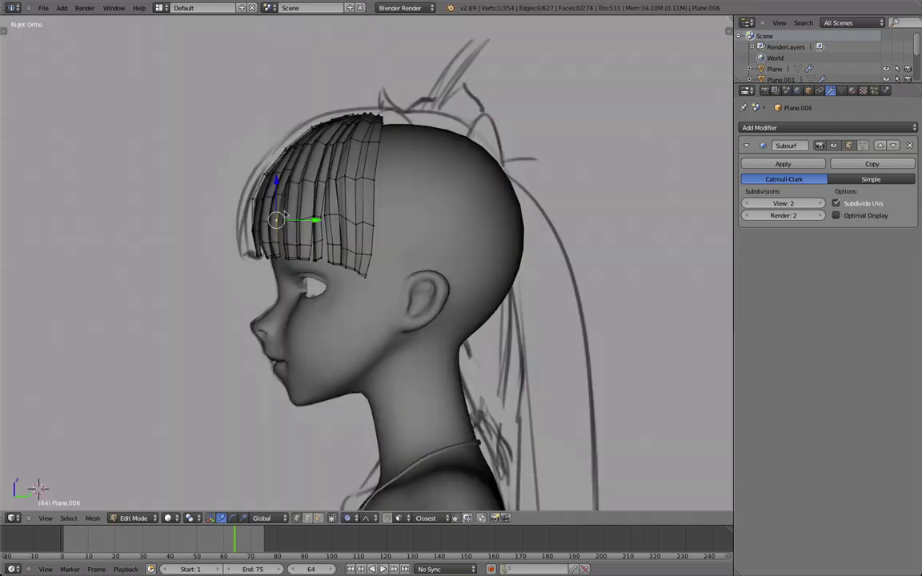
pyautogui.press('z')
pyautogui.scroll(4, 379, 177)
pyautogui.scroll(4, 408, 208)
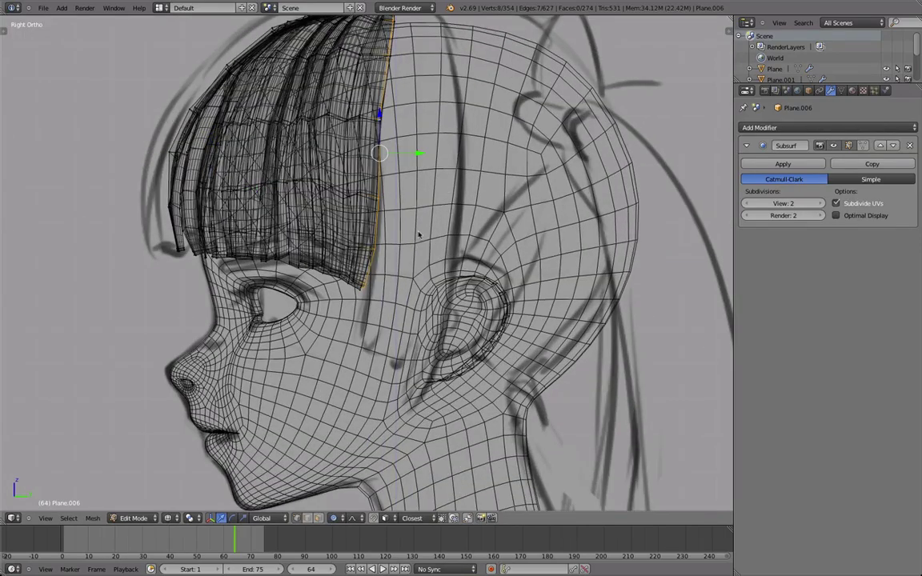
pyautogui.press('r')
pyautogui.click(445, 230)
pyautogui.press('r')
pyautogui.click(525, 190)
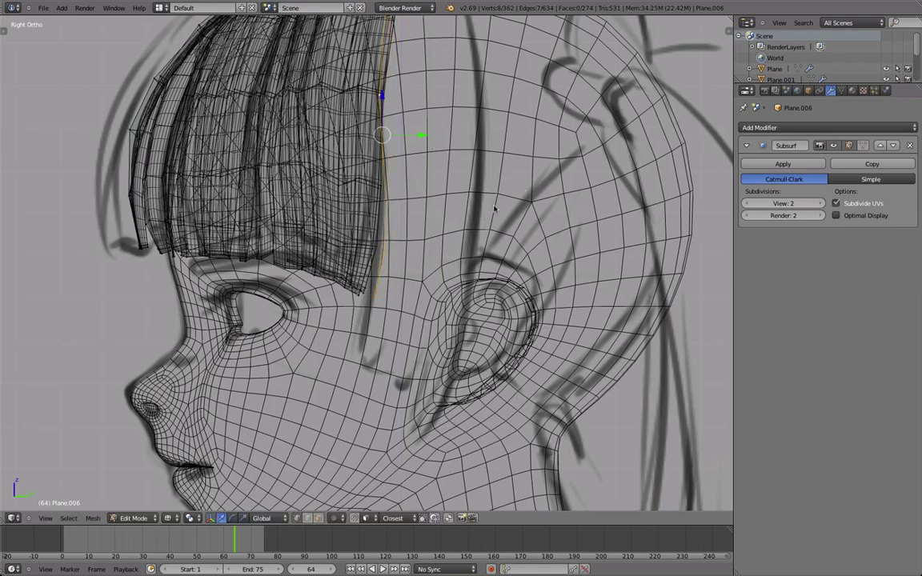
# - Move the lowest segment of the duplicated edge down to the bottom end of the sketched side strand
pyautogui.scroll(-4, 448, 237)
pyautogui.press('z')
pyautogui.scroll(2, 389, 270)
pyautogui.moveTo(390, 272)
pyautogui.mouseDown(button='middle')
pyautogui.moveTo(421, 311)
pyautogui.moveTo(414, 318)
pyautogui.mouseUp(button='middle')
pyautogui.scroll(2, 349, 334)
pyautogui.moveTo(349, 334); pyautogui.dragTo(356, 368, button='middle')
pyautogui.scroll(-3, 356, 368)
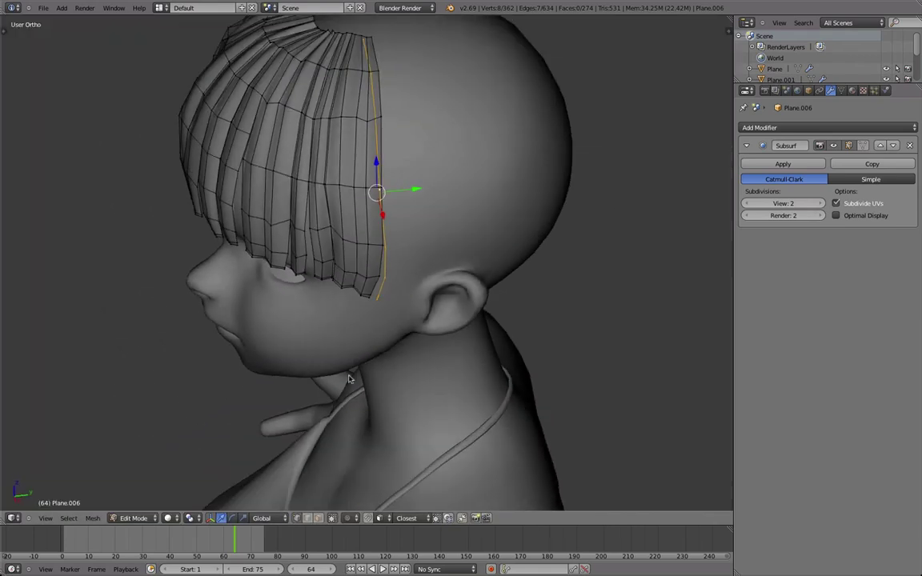
pyautogui.scroll(4, 351, 289)
pyautogui.press('KP_3')
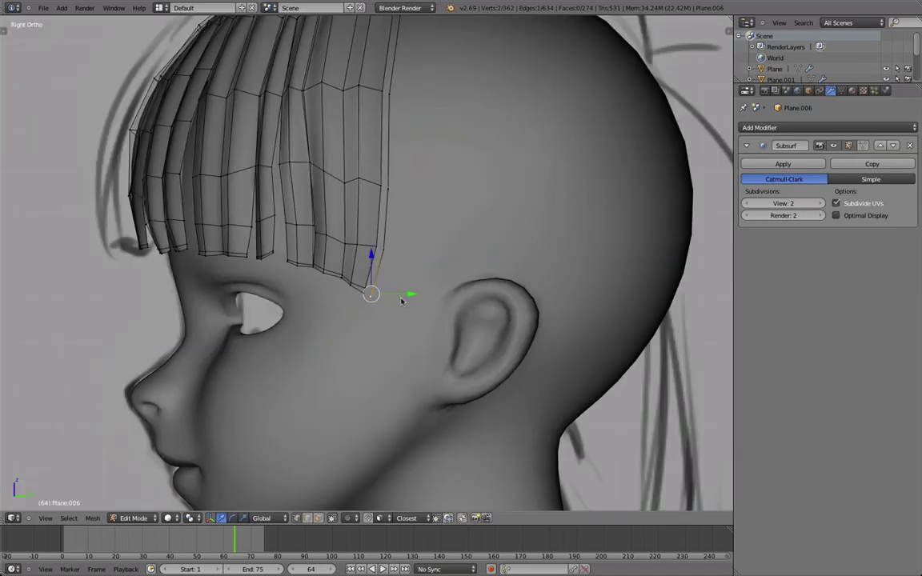
pyautogui.press('z')
pyautogui.press('g')
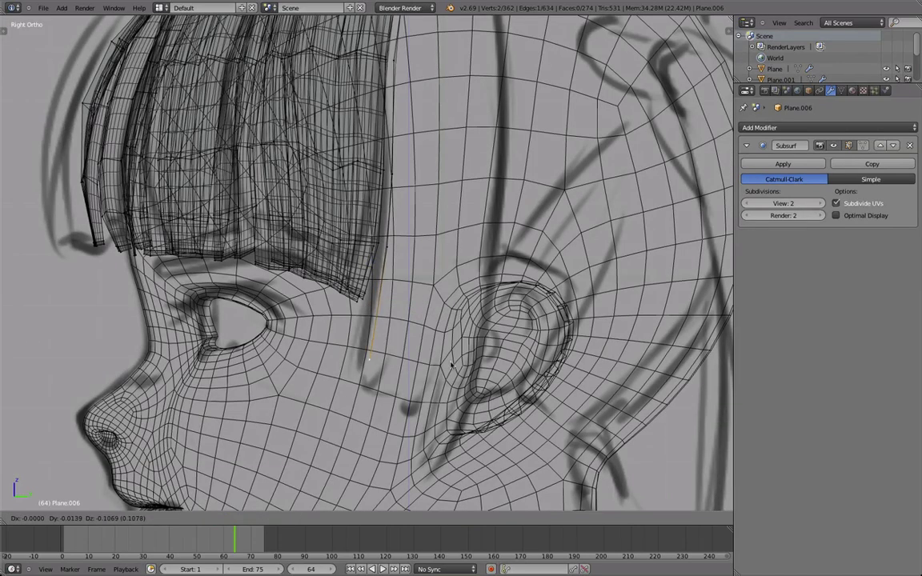
pyautogui.click(444, 376)
# - Raise the vertex just above the bottom end of the duplicated edge
pyautogui.press('z')
pyautogui.rightClick(375, 362)
pyautogui.press('g')
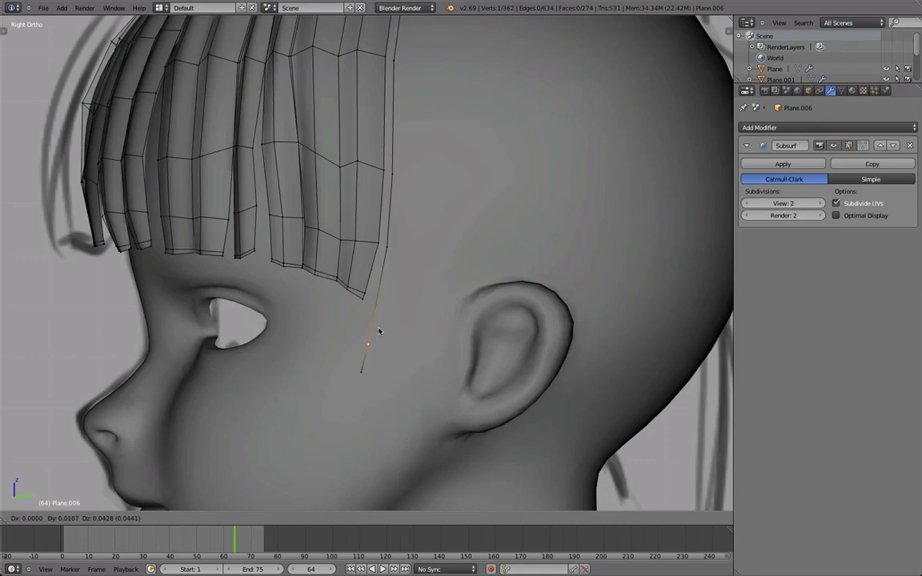
pyautogui.click(376, 344)
# - Reposition the middle vertices of the duplicated edge to follow the side of the head
pyautogui.press('z')
pyautogui.scroll(-3, 344, 332)
pyautogui.moveTo(336, 324); pyautogui.dragTo(341, 268, button='middle')
pyautogui.press('z')
pyautogui.keyDown('shift'); pyautogui.rightClick(327, 170); pyautogui.keyUp('shift')
pyautogui.press('g')
pyautogui.click(328, 168)
pyautogui.keyDown('shift'); pyautogui.rightClick(329, 167); pyautogui.keyUp('shift')
pyautogui.press('g')
pyautogui.click(335, 167)
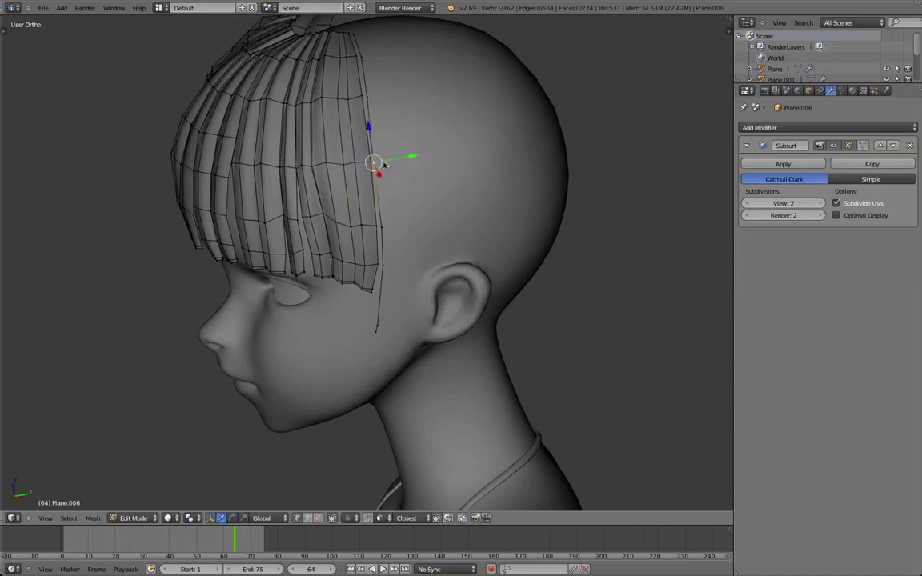
# - Shift the lower-middle vertex of the duplicated edge slightly away from the fringe
pyautogui.moveTo(383, 166); pyautogui.dragTo(378, 257, button='middle')
pyautogui.scroll(3, 378, 257)
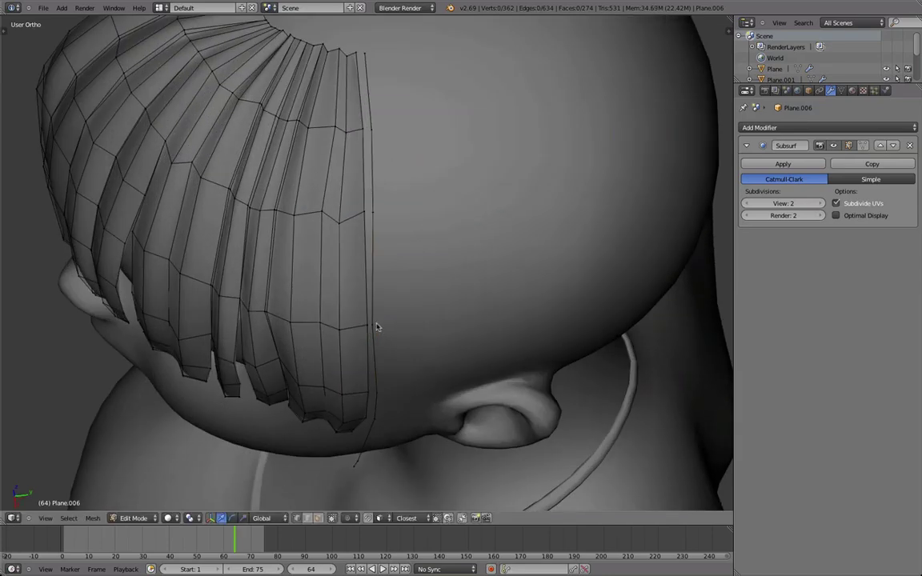
pyautogui.rightClick(377, 326)
pyautogui.press('g')
pyautogui.click(382, 325)
# - Extrude the whole duplicated edge backward along Y to the sketched line at the ear, forming a wide side strand
pyautogui.moveTo(375, 376); pyautogui.dragTo(436, 339, button='middle')
pyautogui.scroll(-2, 345, 278)
pyautogui.scroll(4, 436, 343)
pyautogui.press('z')
pyautogui.press('KP_3')
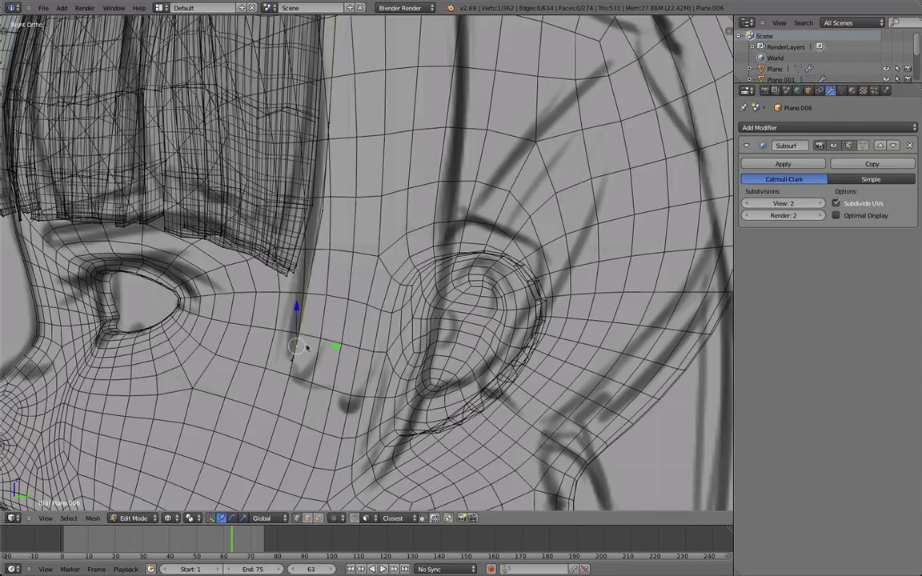
pyautogui.scroll(-2, 318, 355)
pyautogui.press('e')
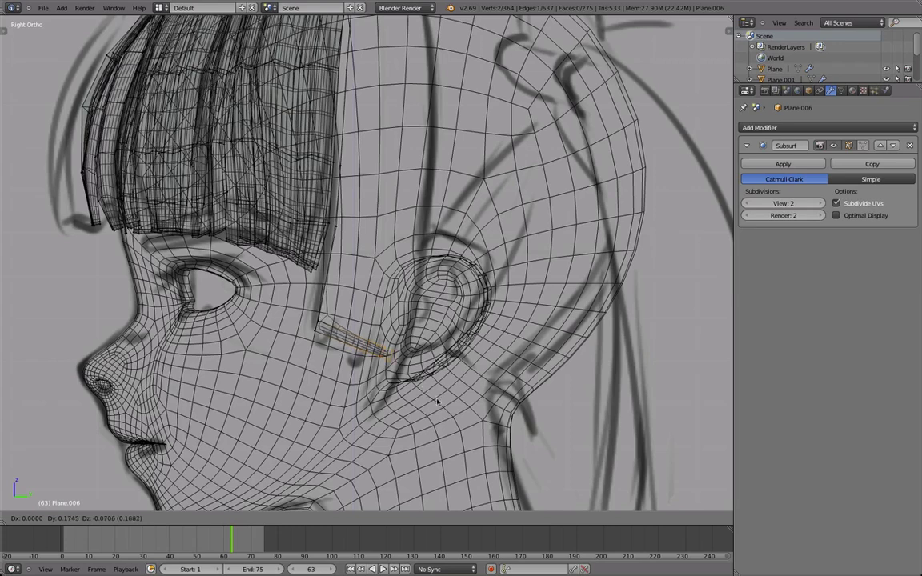
pyautogui.rightClick(425, 392)
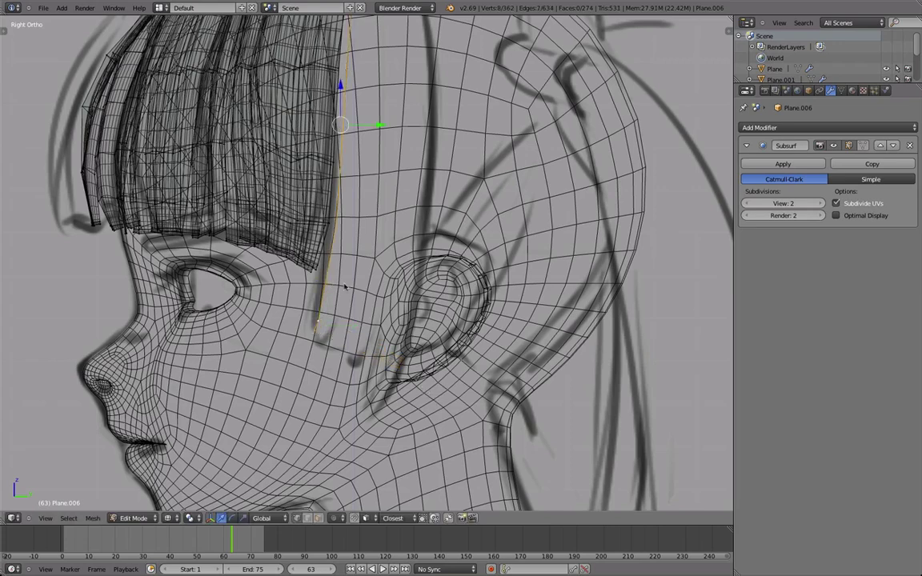
pyautogui.press('e')
pyautogui.press('y')
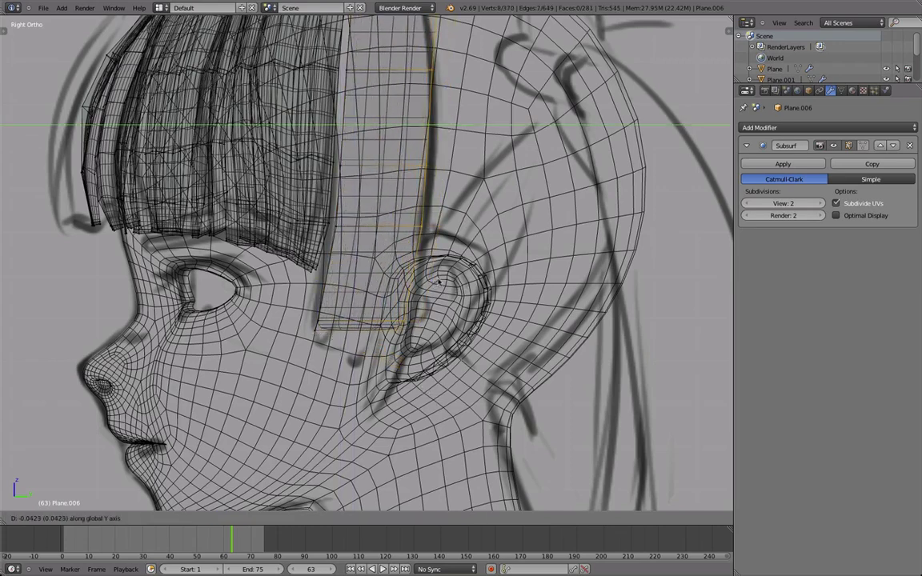
pyautogui.click(439, 280)
# - Shift a rear-edge vertex near the top of the side strand along the X axis
pyautogui.press('z')
pyautogui.moveTo(448, 302)
pyautogui.mouseDown(button='middle')
pyautogui.moveTo(405, 436)
pyautogui.moveTo(361, 409)
pyautogui.moveTo(437, 134)
pyautogui.mouseUp(button='middle')
pyautogui.rightClick(417, 172)
pyautogui.press('g')
pyautogui.press('x')
pyautogui.click(404, 170)
# - Reposition the side strand's top rear corner and shift the rear vertex below it forward along Y
pyautogui.keyDown('shift'); pyautogui.rightClick(432, 119); pyautogui.keyUp('shift')
pyautogui.moveTo(382, 260); pyautogui.dragTo(393, 192, button='middle')
pyautogui.press('KP_3')
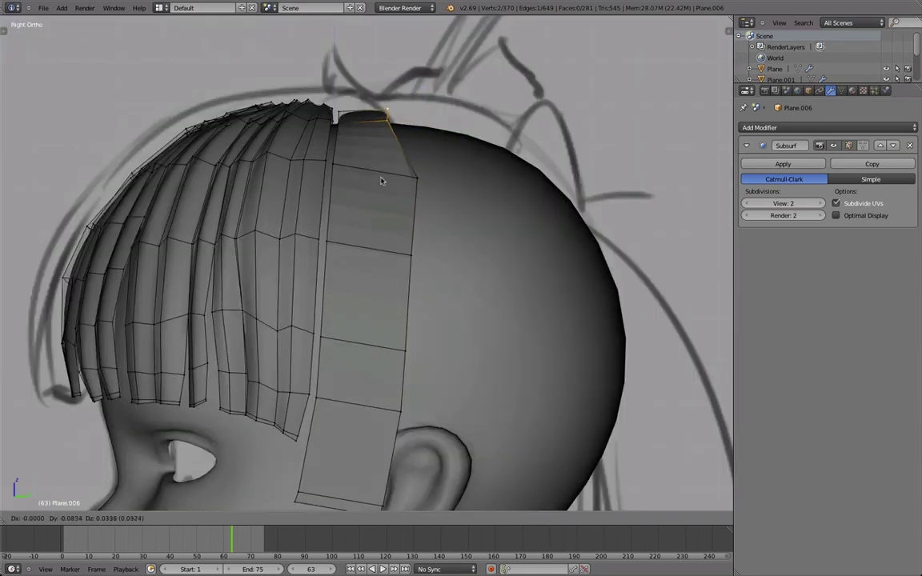
pyautogui.press('g')
pyautogui.press('y')
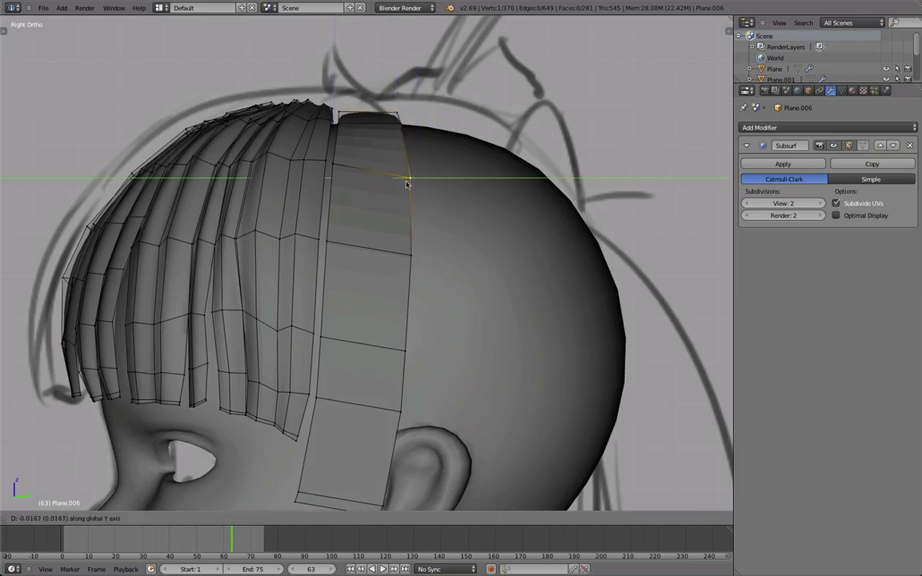
pyautogui.click(404, 176)
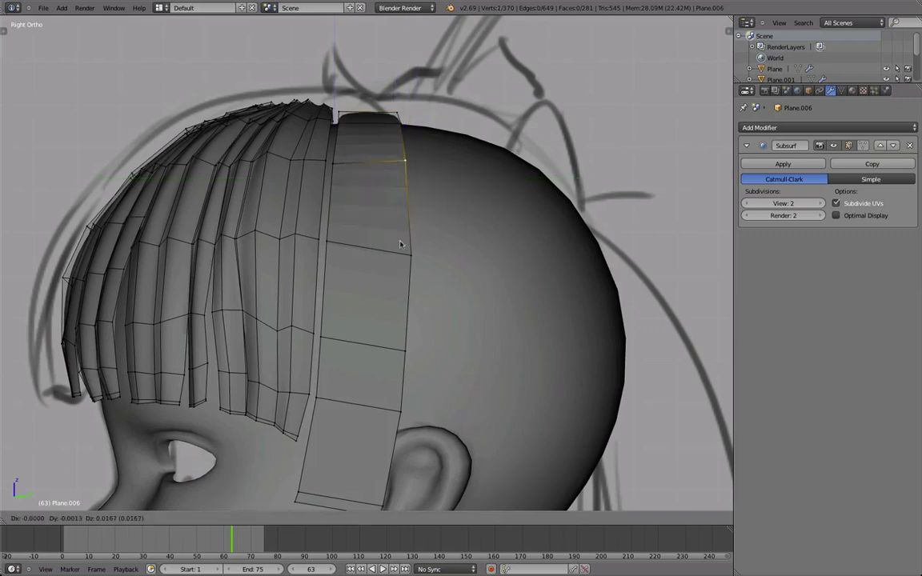
# - Slide the side strand's upper and middle rear-edge vertices to even out the spacing of its rows
pyautogui.rightClick(405, 246)
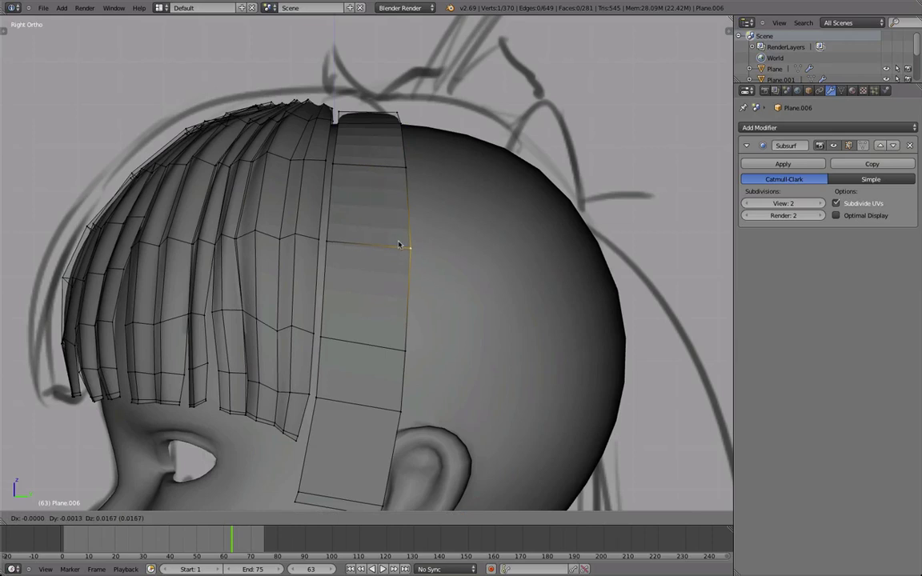
pyautogui.press('g')
pyautogui.press('g')
pyautogui.click(383, 339)
pyautogui.press('g')
pyautogui.press('g')
pyautogui.click(432, 349)
pyautogui.press('r')
pyautogui.press('Escape')
pyautogui.press('g')
pyautogui.click(413, 345)
# - Nudge the side strand's rows above the ear along the Y and Z axes
pyautogui.moveTo(413, 345); pyautogui.dragTo(413, 344, button='middle')
pyautogui.press('KP_3')
pyautogui.press('g')
pyautogui.press('y')
pyautogui.click(418, 344)
pyautogui.press('g')
pyautogui.press('z')
pyautogui.click(416, 345)
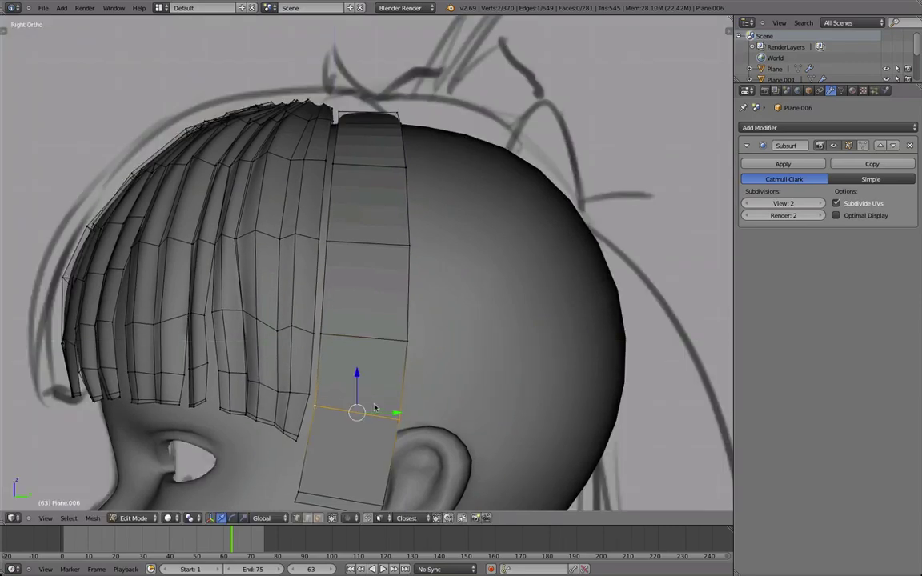
# - Pull the side strand's rear-edge vertices beside the ear slightly forward along the Y axis
pyautogui.moveTo(373, 400); pyautogui.dragTo(427, 386, button='middle')
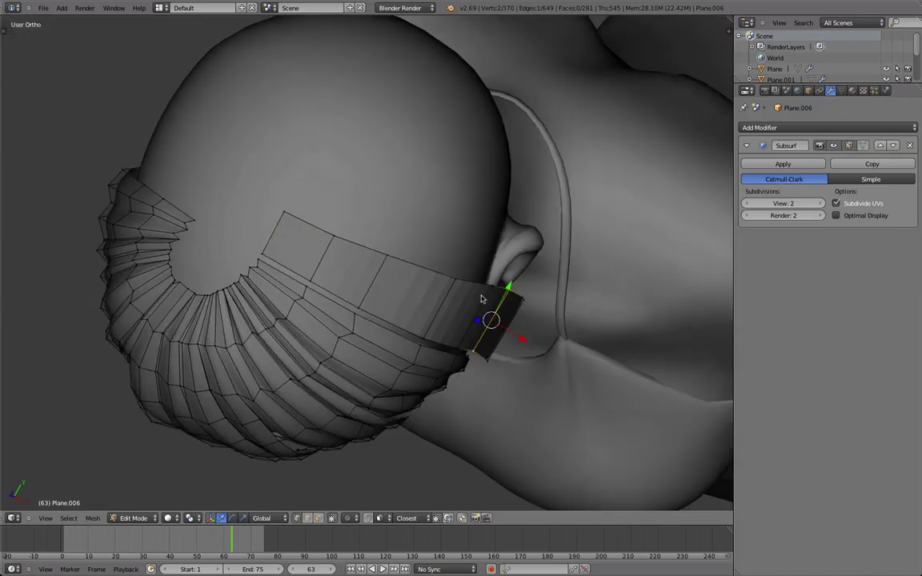
pyautogui.moveTo(510, 296); pyautogui.dragTo(521, 297, button='middle')
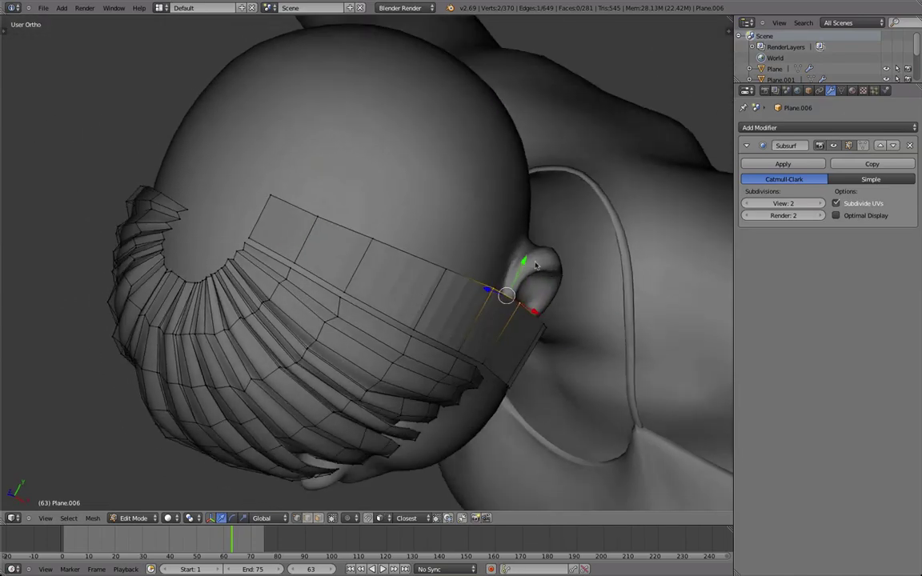
pyautogui.moveTo(525, 263); pyautogui.dragTo(522, 272)
# - Try to mirror a duplicate of the side strand along X in top view, and delete the duplicate's faces
pyautogui.moveTo(344, 397); pyautogui.dragTo(366, 370, button='middle')
pyautogui.keyDown('alt'); pyautogui.scroll(1, 365, 370); pyautogui.keyUp('alt')
pyautogui.scroll(3, 366, 369)
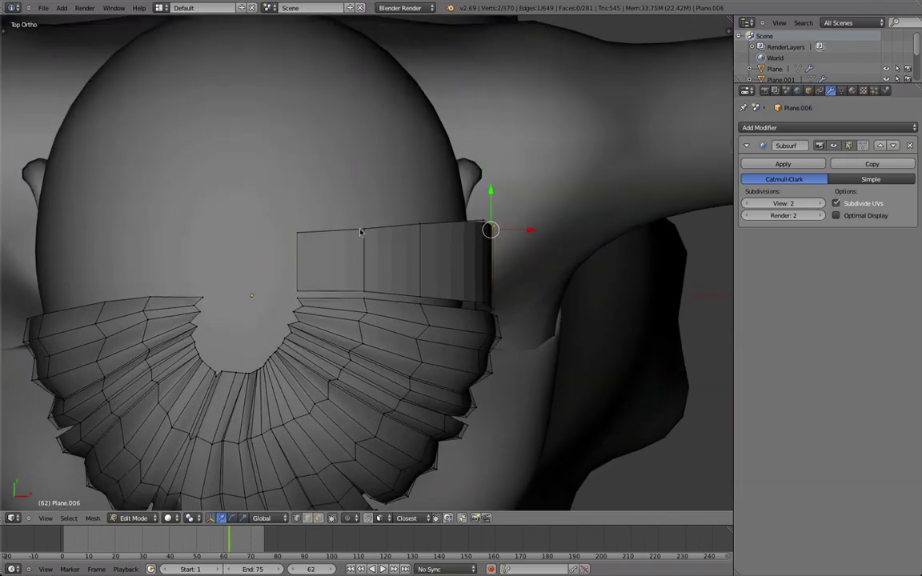
pyautogui.press('l')
pyautogui.hotkey('shift', 'd')
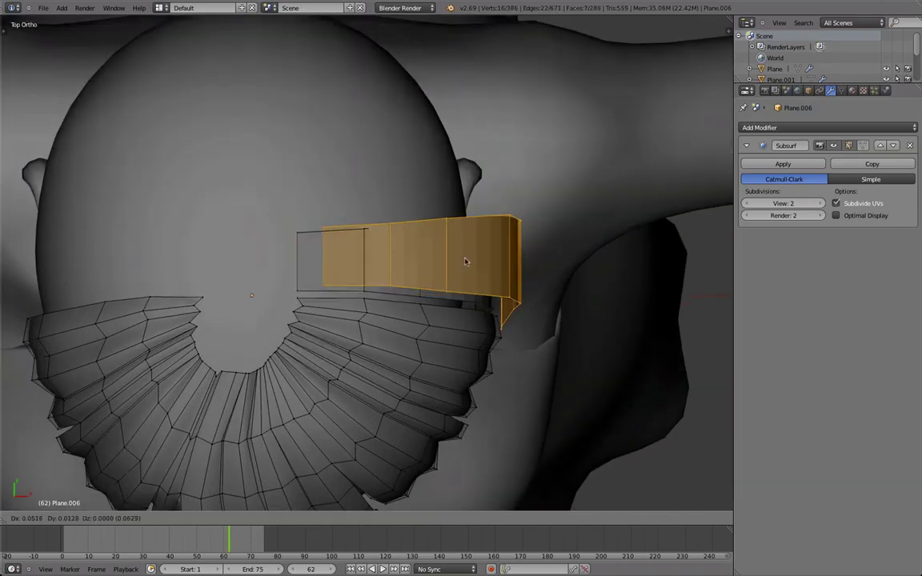
pyautogui.press('Escape')
pyautogui.press('s')
pyautogui.press('x')
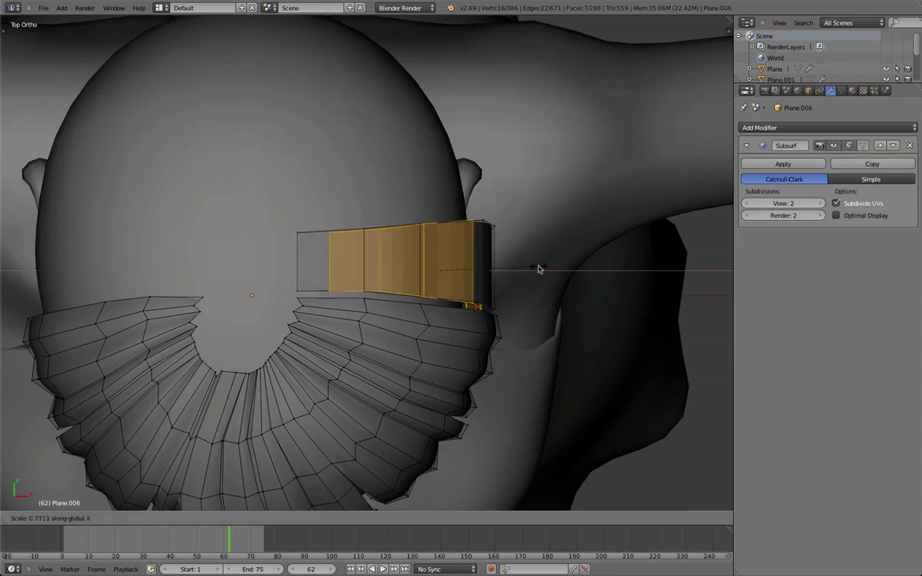
pyautogui.click(538, 269)
pyautogui.press('x')
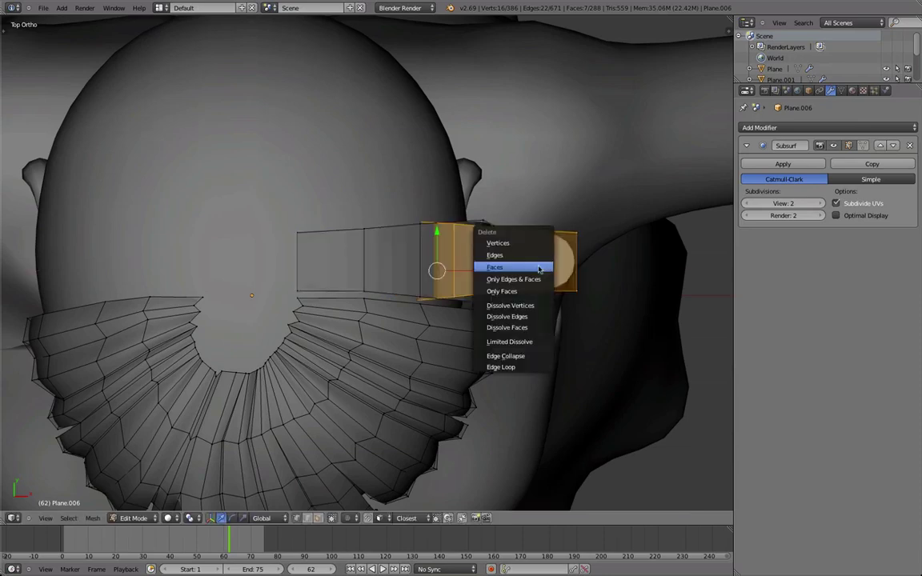
pyautogui.click(538, 268)
# - Add a lengthwise loop cut to the side strand and slide it close to the front edge
pyautogui.moveTo(531, 257); pyautogui.dragTo(477, 354, button='middle')
pyautogui.press('Tab')
pyautogui.press('KP_3')
pyautogui.scroll(1, 408, 374)
pyautogui.press('Tab')
pyautogui.keyDown('shift'); pyautogui.moveTo(330, 466); pyautogui.dragTo(340, 298, button='middle'); pyautogui.keyUp('shift')
pyautogui.press('z')
pyautogui.scroll(-1, 344, 284)
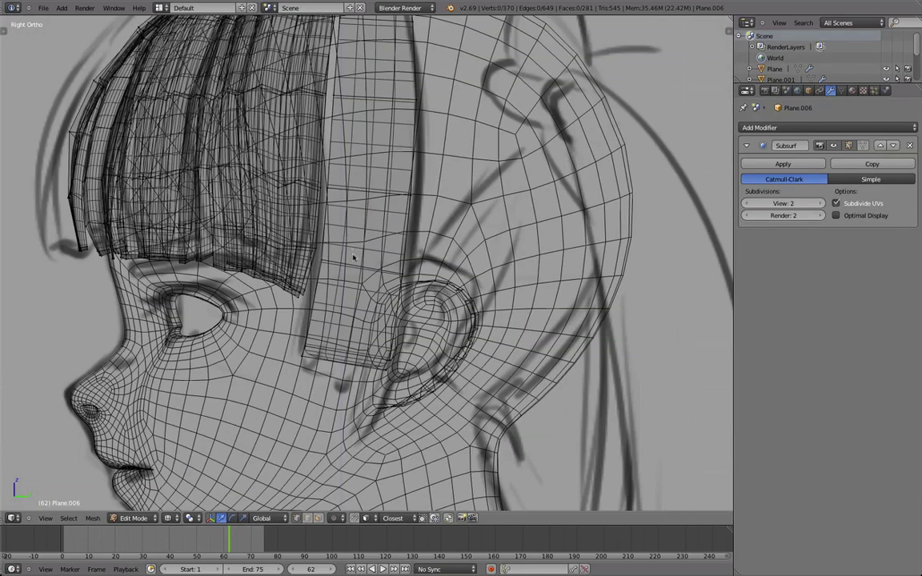
pyautogui.hotkey('ctrl', 'r')
pyautogui.click(352, 256)
pyautogui.click(272, 357)
# - Lower the front bottom corner of the side strand toward the sketched strand end
pyautogui.press('z')
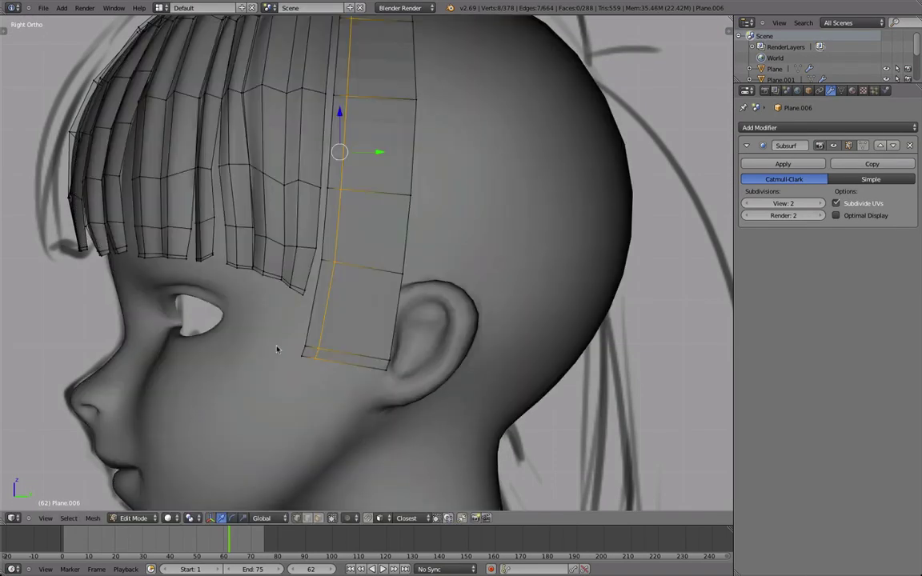
pyautogui.scroll(4, 272, 357)
pyautogui.rightClick(317, 295)
pyautogui.press('g')
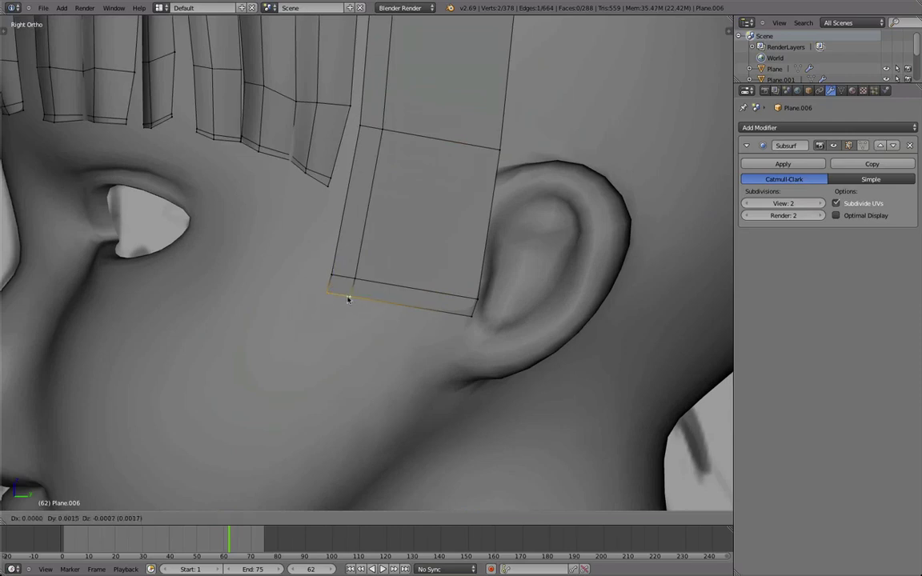
pyautogui.click(347, 300)
pyautogui.press('z')
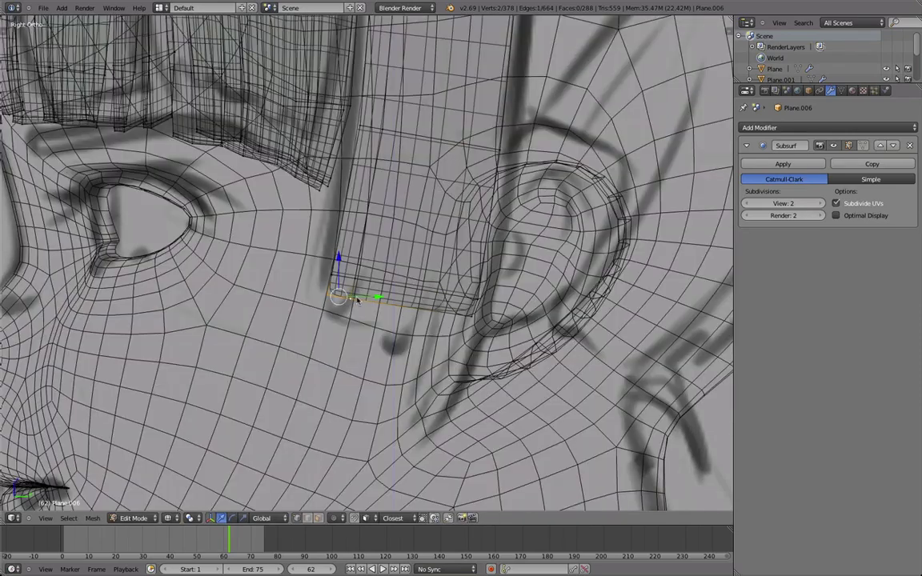
pyautogui.rightClick(339, 297)
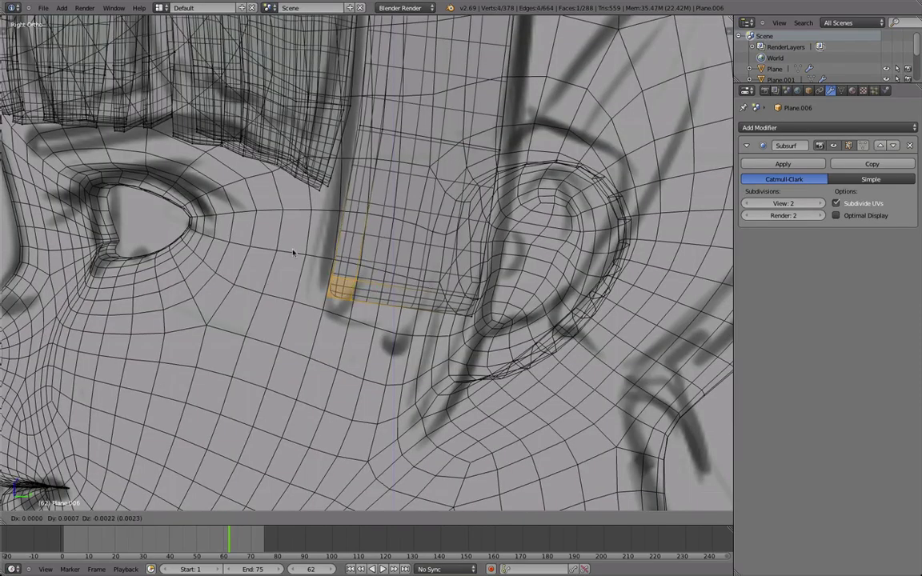
# - Lower the rear bottom corner of the side strand to slant its lower end down toward the earlobe
pyautogui.rightClick(456, 261)
pyautogui.press('z')
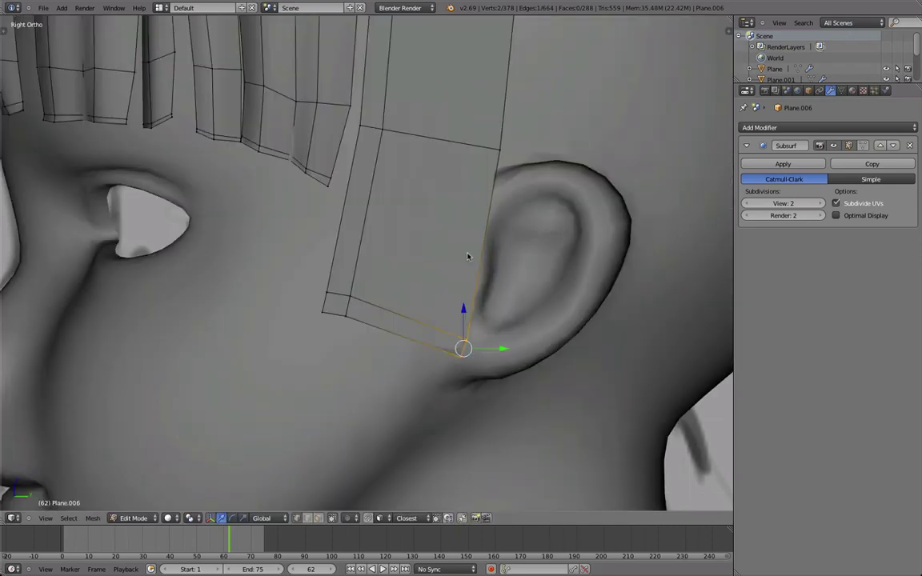
pyautogui.press('z')
pyautogui.press('g')
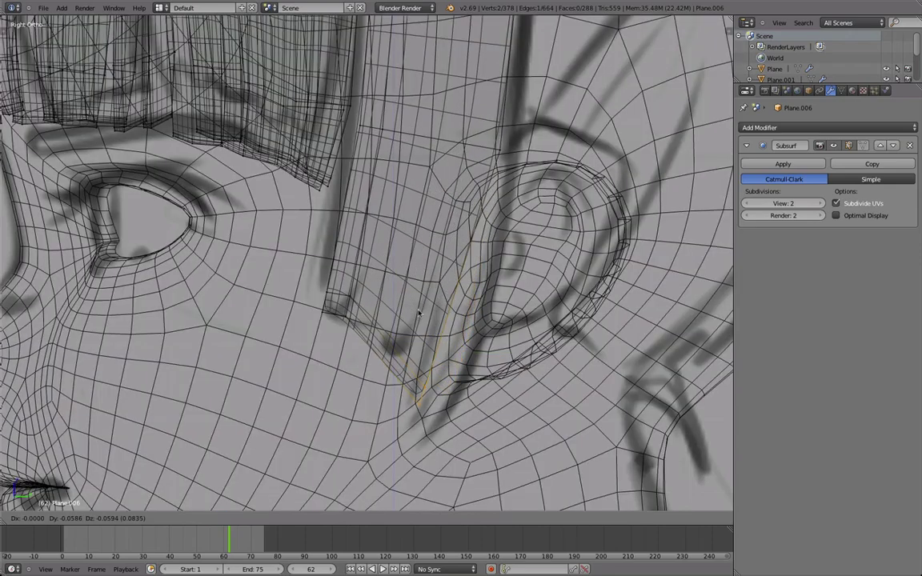
pyautogui.click(451, 270)
pyautogui.scroll(-5, 450, 268)
# - Examine the side strand and fringe from several angles in Object and Edit modes, with the mesh tools shown
pyautogui.press('Tab')
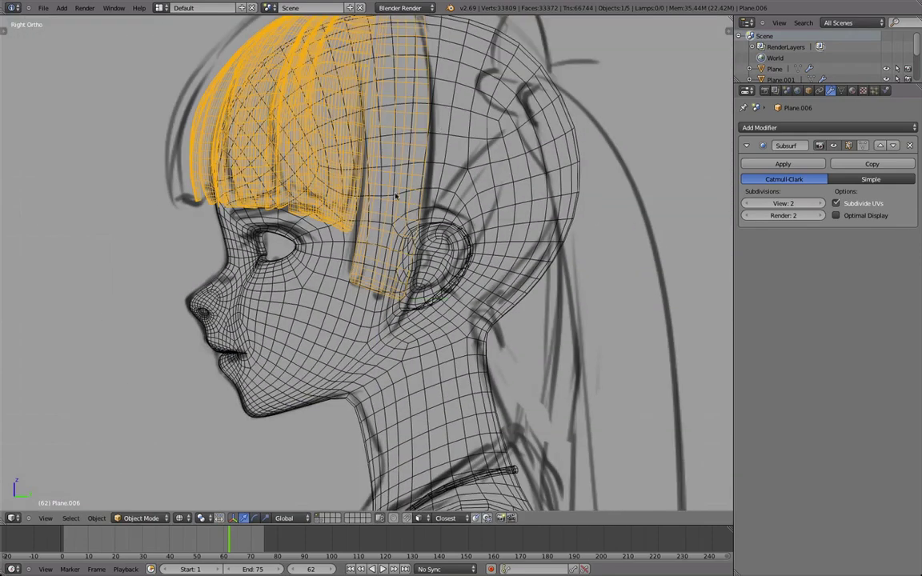
pyautogui.scroll(-2, 395, 338)
pyautogui.moveTo(394, 217); pyautogui.dragTo(403, 373, button='middle')
pyautogui.scroll(4, 396, 338)
pyautogui.press('a')
pyautogui.press('z')
pyautogui.scroll(-2, 300, 442)
pyautogui.moveTo(274, 270)
pyautogui.mouseDown(button='middle')
pyautogui.moveTo(300, 442)
pyautogui.moveTo(352, 473)
pyautogui.mouseUp(button='middle')
pyautogui.press('z')
pyautogui.press('z')
pyautogui.press('t')
pyautogui.press('Tab')
pyautogui.moveTo(227, 315); pyautogui.dragTo(371, 315, button='middle')
pyautogui.press('a')
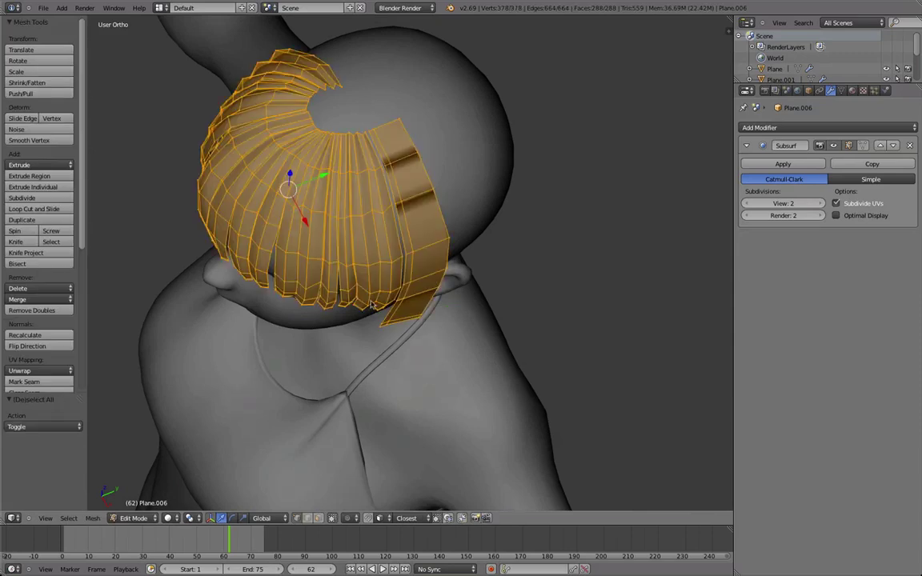
pyautogui.scroll(2, 391, 200)
pyautogui.press('Tab')
pyautogui.press('Tab')
# - Enable proportional editing and reposition the middle vertices of the fringe locks beside the side strand with an adjusted influence radius
pyautogui.rightClick(389, 192)
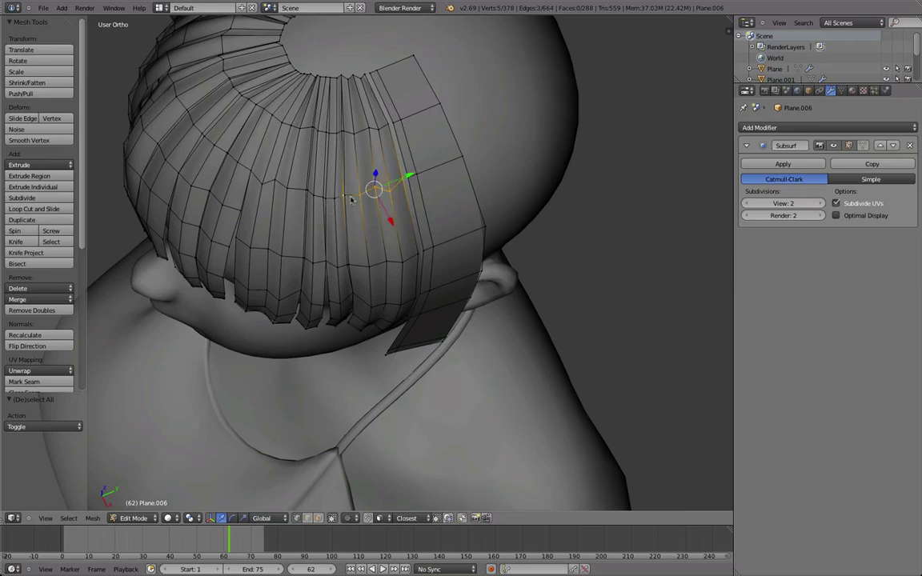
pyautogui.press('o')
pyautogui.moveTo(350, 200); pyautogui.dragTo(299, 122, button='middle')
pyautogui.press('g')
pyautogui.scroll(11, 355, 183)
pyautogui.click(355, 183)
pyautogui.scroll(-1, 299, 121)
pyautogui.rightClick(311, 128)
pyautogui.press('g')
pyautogui.scroll(1, 315, 129)
pyautogui.click(314, 130)
# - Add a lengthwise loop cut near the rear edge of the side strand, in side view over the reference sketch
pyautogui.press('Tab')
pyautogui.moveTo(406, 284); pyautogui.dragTo(300, 240, button='middle')
pyautogui.press('KP_3')
pyautogui.press('Tab')
pyautogui.scroll(2, 391, 314)
pyautogui.scroll(2, 350, 312)
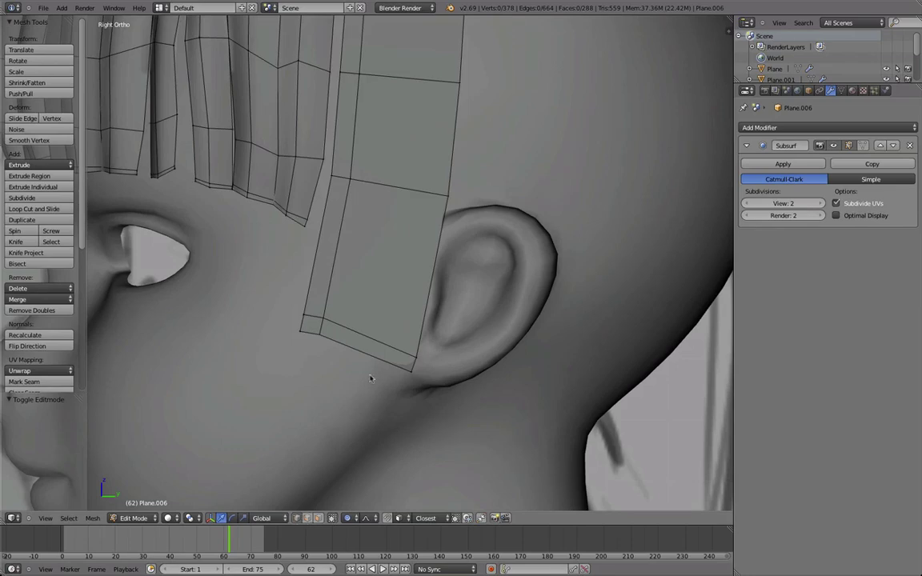
pyautogui.press('z')
pyautogui.scroll(-1, 379, 358)
pyautogui.hotkey('ctrl', 'r')
pyautogui.click(386, 344)
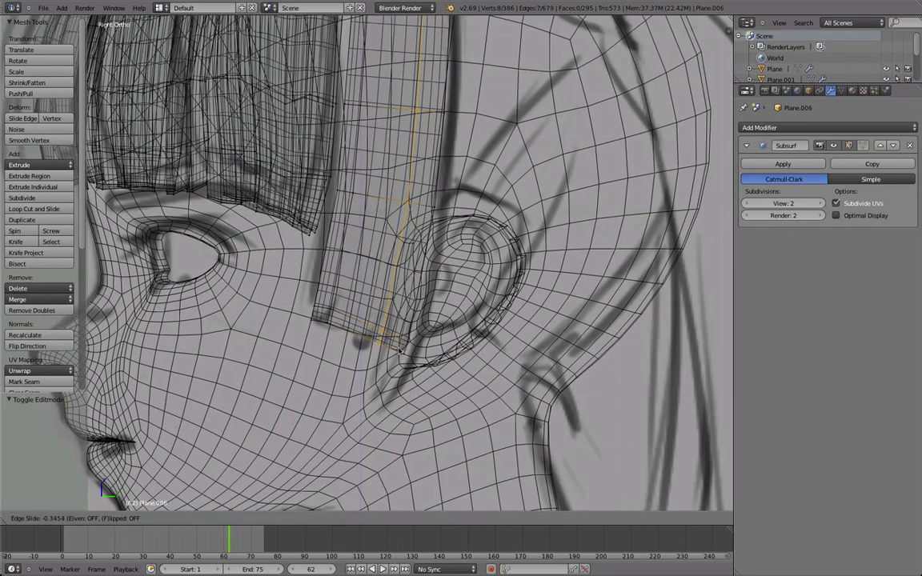
pyautogui.click(399, 350)
# - Rip the lower end of the new edge loop rearward to split a narrow lock off the side strand
pyautogui.press('z')
pyautogui.scroll(3, 388, 355)
pyautogui.rightClick(392, 381)
pyautogui.scroll(-10, 387, 371)
pyautogui.moveTo(387, 352)
pyautogui.mouseDown(button='middle')
pyautogui.moveTo(477, 368)
pyautogui.moveTo(370, 347)
pyautogui.mouseUp(button='middle')
pyautogui.press('KP_3')
pyautogui.scroll(8, 368, 345)
pyautogui.press('z')
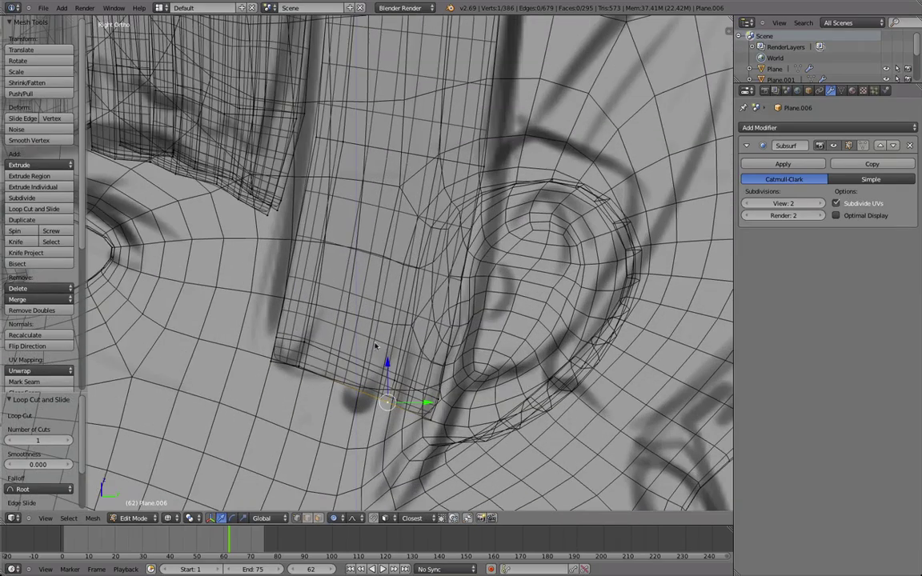
pyautogui.scroll(2, 368, 372)
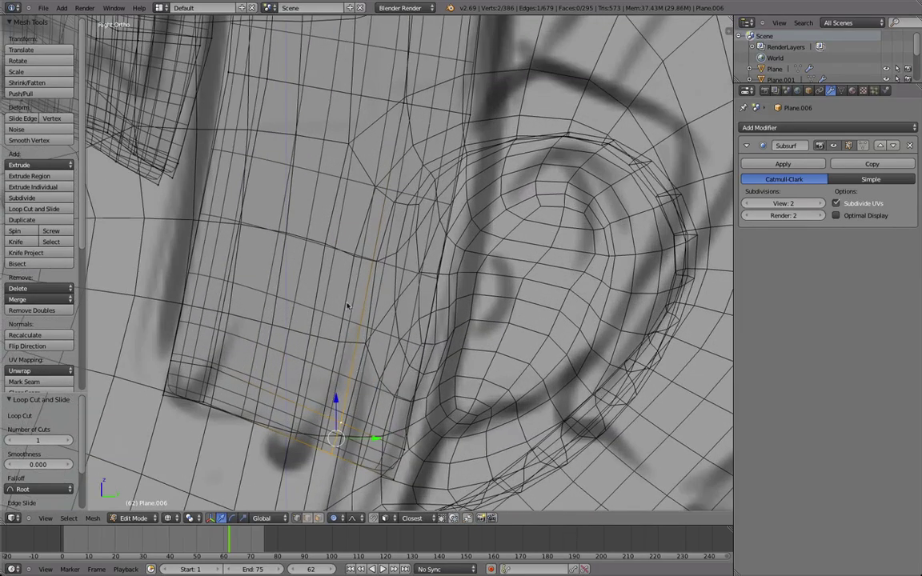
pyautogui.keyDown('shift'); pyautogui.moveTo(347, 302); pyautogui.dragTo(345, 216, button='middle'); pyautogui.keyUp('shift')
pyautogui.press('v')
pyautogui.click(405, 312)
pyautogui.press('z')
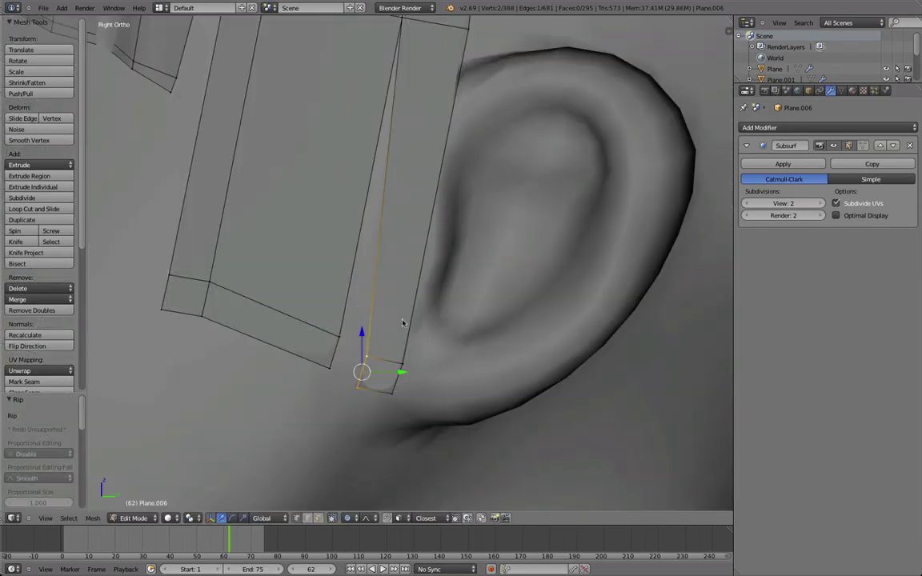
# - Rotate the end face of the narrow rear lock slightly and lower it toward the sketched tip below the ear
pyautogui.scroll(-8, 354, 313)
pyautogui.scroll(3, 360, 293)
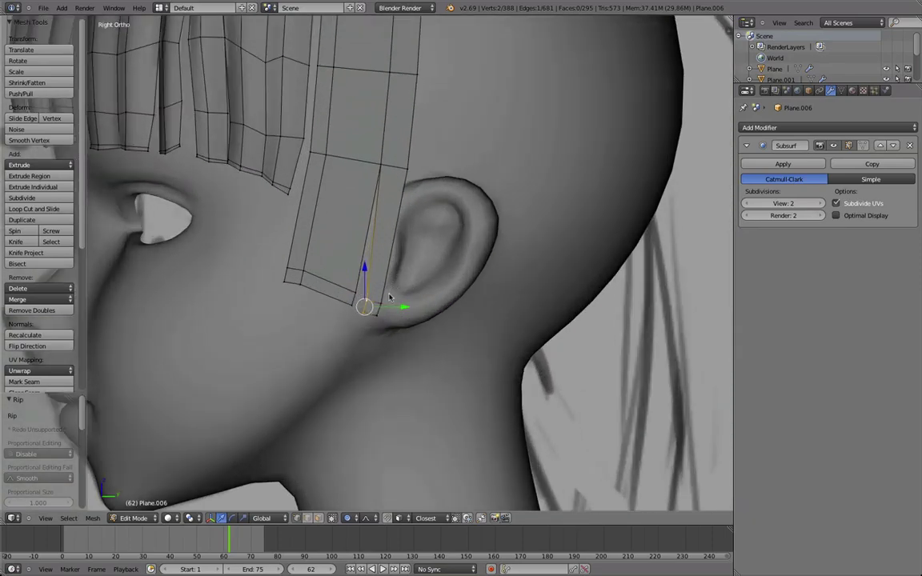
pyautogui.press('z')
pyautogui.scroll(3, 363, 289)
pyautogui.scroll(2, 431, 299)
pyautogui.click(430, 286)
pyautogui.scroll(-3, 408, 320)
pyautogui.press('g')
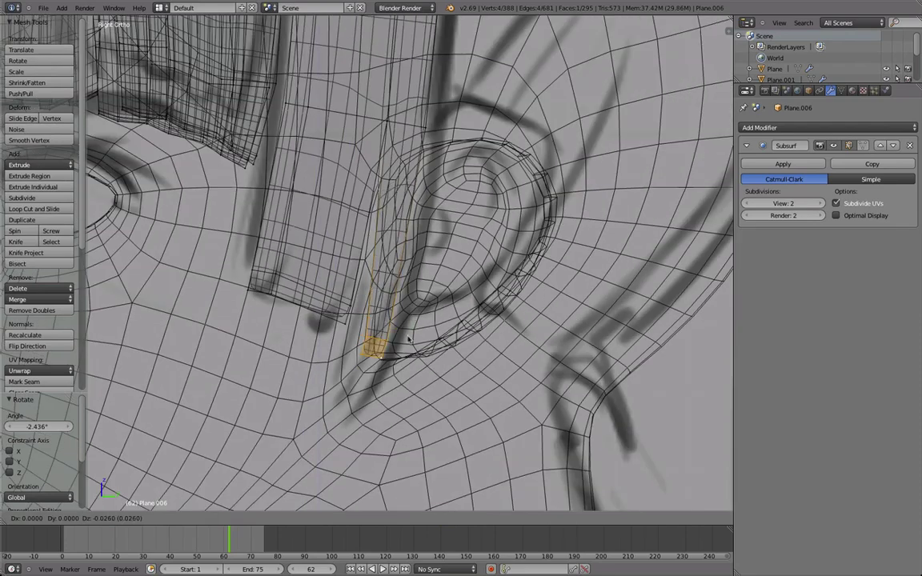
pyautogui.click(407, 376)
# - Narrow the rear lock's end face and fit it to the sketched strand tip
pyautogui.scroll(2, 409, 378)
pyautogui.keyDown('shift'); pyautogui.moveTo(449, 413); pyautogui.dragTo(450, 347, button='middle'); pyautogui.keyUp('shift')
pyautogui.scroll(-1, 470, 288)
pyautogui.moveTo(471, 290); pyautogui.dragTo(442, 294, button='middle')
pyautogui.press('s')
pyautogui.press('x')
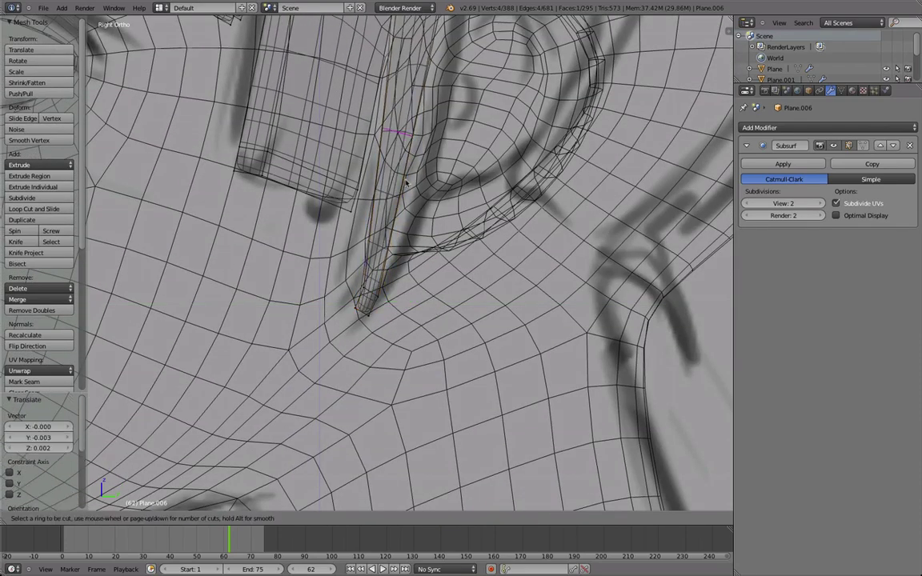
# - Add a loop cut across the rear lock and angle its tip inward toward the jaw in front view
pyautogui.scroll(-5, 409, 224)
pyautogui.press('Tab')
pyautogui.moveTo(409, 224); pyautogui.dragTo(422, 264, button='middle')
pyautogui.scroll(5, 500, 255)
pyautogui.press('Tab')
pyautogui.press('KP_1')
pyautogui.scroll(3, 432, 284)
pyautogui.press('z')
pyautogui.press('z')
pyautogui.press('a')
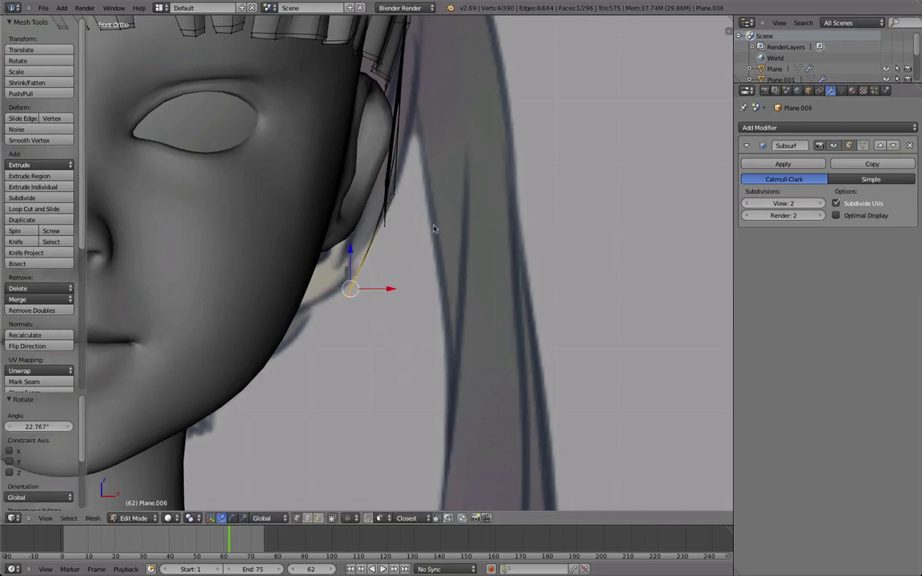
# - Add a horizontal loop cut across the lower part of the main side strand and adjust it in front view
pyautogui.moveTo(422, 229); pyautogui.dragTo(295, 253, button='middle')
pyautogui.press('KP_1')
pyautogui.press('KP_1')
pyautogui.press('a')
pyautogui.hotkey('ctrl', 'r')
pyautogui.click(342, 223)
pyautogui.moveTo(342, 223); pyautogui.dragTo(291, 276, button='middle')
pyautogui.press('KP_1')
pyautogui.click(428, 239)
pyautogui.press('z')
pyautogui.press('z')
pyautogui.scroll(-3, 290, 276)
# - Shift lower vertices of the side strand along the X axis to follow the side of the head in front view
pyautogui.press('Tab')
pyautogui.moveTo(345, 250); pyautogui.dragTo(397, 251, button='middle')
pyautogui.scroll(6, 271, 256)
pyautogui.press('Tab')
pyautogui.rightClick(331, 226)
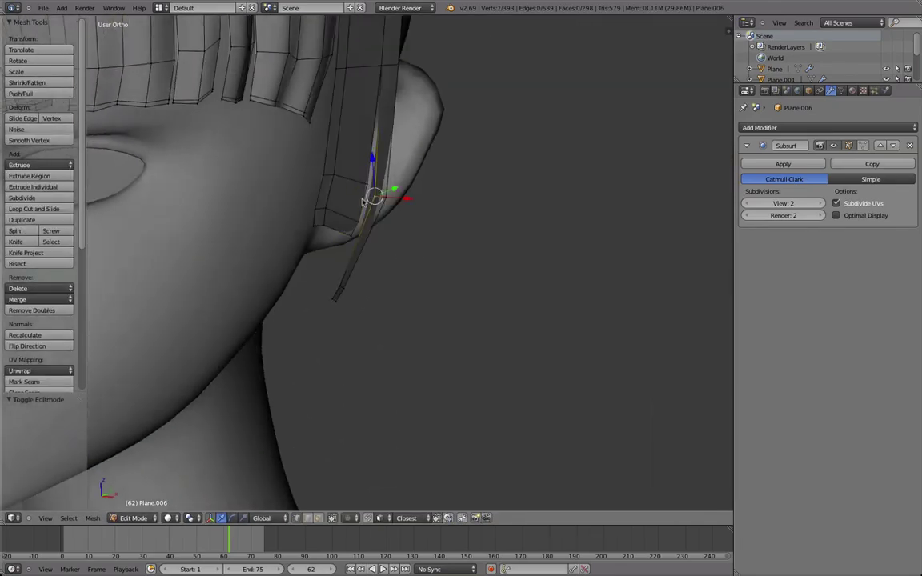
pyautogui.moveTo(360, 216); pyautogui.dragTo(397, 263, button='middle')
pyautogui.press('KP_1')
pyautogui.click(458, 251)
pyautogui.press('z')
pyautogui.press('z')
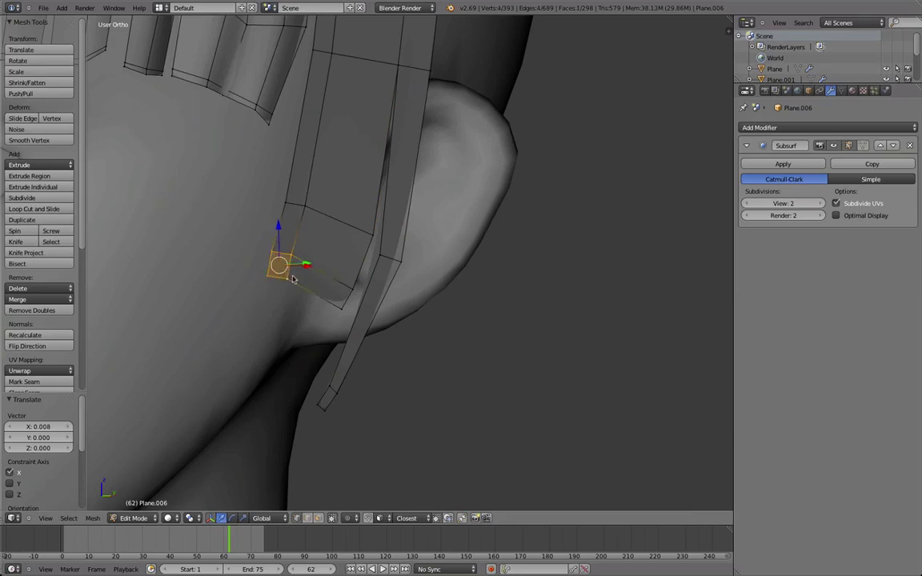
# - Rotate the strand's front bottom corner face about 13° and shift it about 0.007 along X
pyautogui.moveTo(292, 277); pyautogui.dragTo(428, 284, button='middle')
pyautogui.press('KP_1')
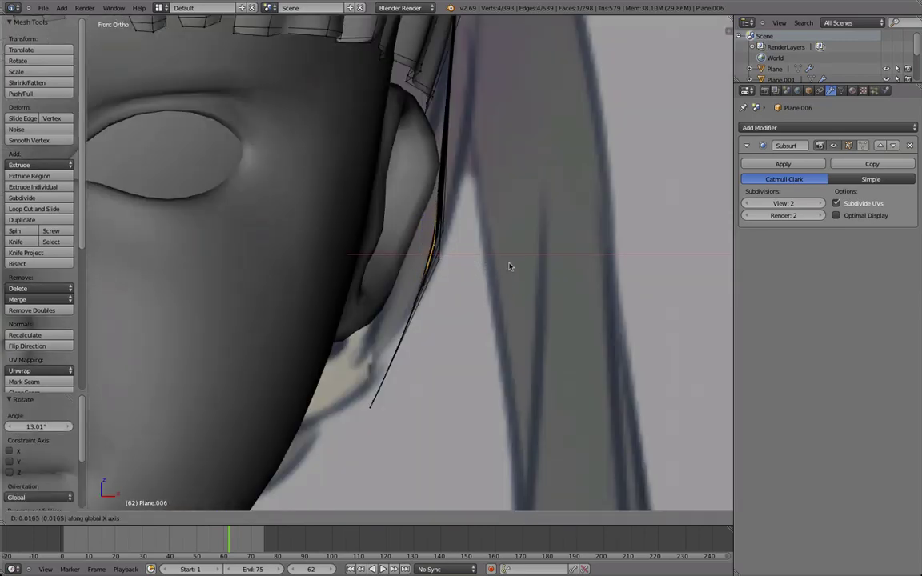
pyautogui.click(506, 264)
pyautogui.moveTo(505, 264); pyautogui.dragTo(422, 263, button='middle')
pyautogui.scroll(4, 362, 264)
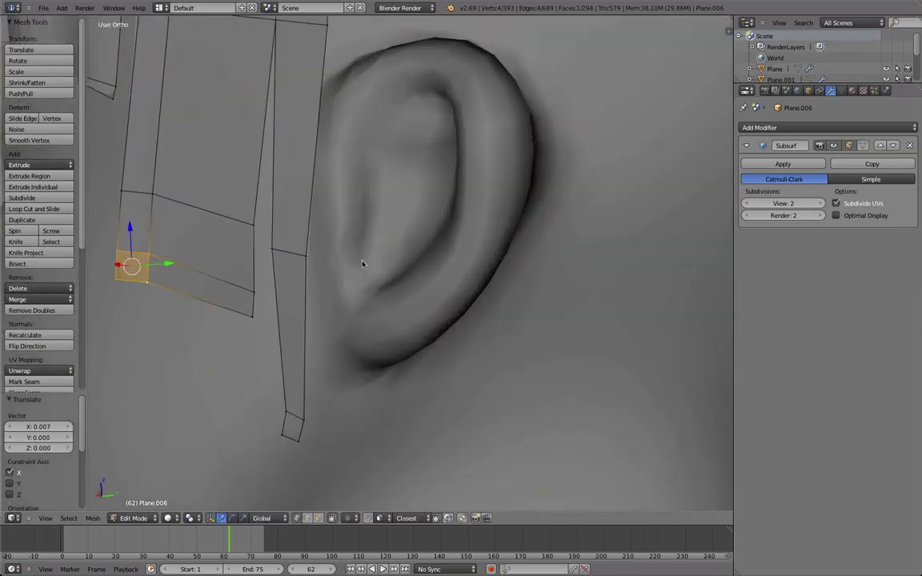
# - Nudge the vertex beside the strand's front bottom corner slightly downward
pyautogui.moveTo(362, 264); pyautogui.dragTo(426, 139, button='middle')
pyautogui.moveTo(421, 200); pyautogui.dragTo(552, 209, button='middle')
pyautogui.scroll(-3, 288, 232)
pyautogui.moveTo(288, 233); pyautogui.dragTo(454, 193, button='middle')
pyautogui.scroll(-2, 416, 246)
pyautogui.press('KP_1')
pyautogui.scroll(3, 457, 224)
pyautogui.scroll(2, 454, 240)
pyautogui.scroll(1, 453, 208)
pyautogui.moveTo(436, 260); pyautogui.dragTo(380, 268, button='middle')
pyautogui.press('g')
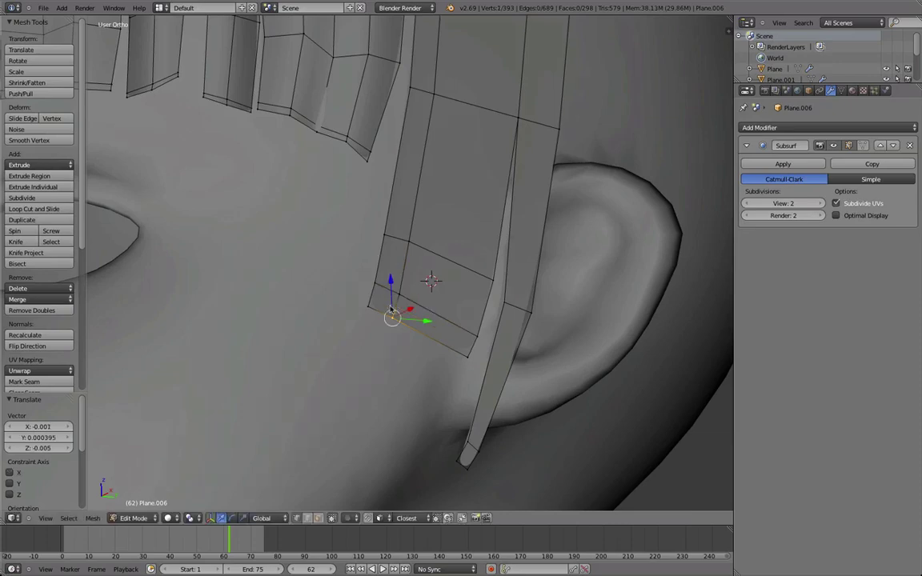
# - Rip that bottom vertex to cut a small notch into the strand's lower edge
pyautogui.moveTo(391, 308); pyautogui.dragTo(348, 222, button='middle')
pyautogui.click(413, 319)
pyautogui.click(381, 313)
pyautogui.press('Tab')
pyautogui.scroll(-2, 253, 222)
pyautogui.scroll(2, 347, 222)
pyautogui.press('Tab')
# - Select the rear vertex on the strand's lower cross loop and rotate the selection
pyautogui.rightClick(466, 232)
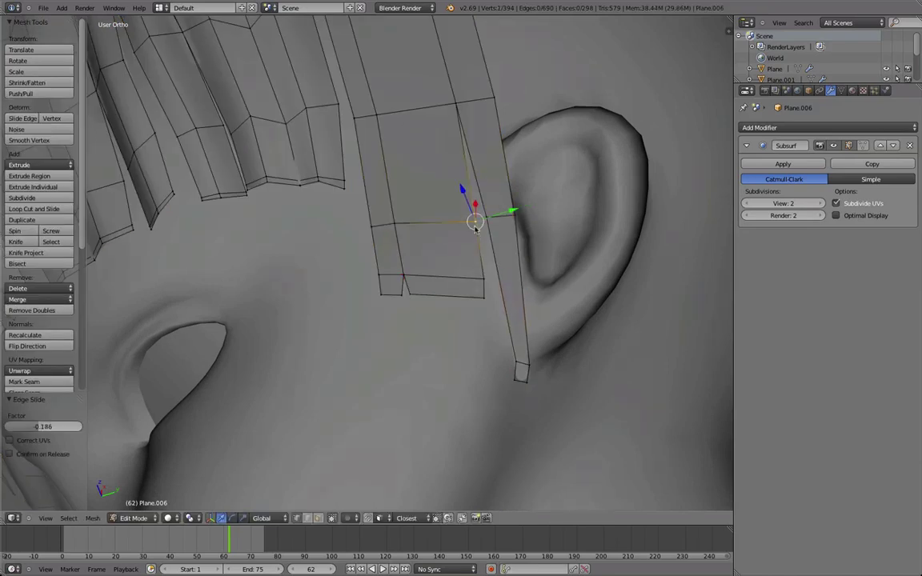
pyautogui.press('r')
pyautogui.click(417, 221)
# - Select the row of strand vertices above the ear and reposition it in front view
pyautogui.scroll(-5, 329, 230)
pyautogui.moveTo(329, 230); pyautogui.dragTo(400, 120, button='middle')
pyautogui.press('Tab')
pyautogui.press('Tab')
pyautogui.keyDown('shift'); pyautogui.rightClick(341, 146); pyautogui.keyUp('shift')
pyautogui.press('KP_1')
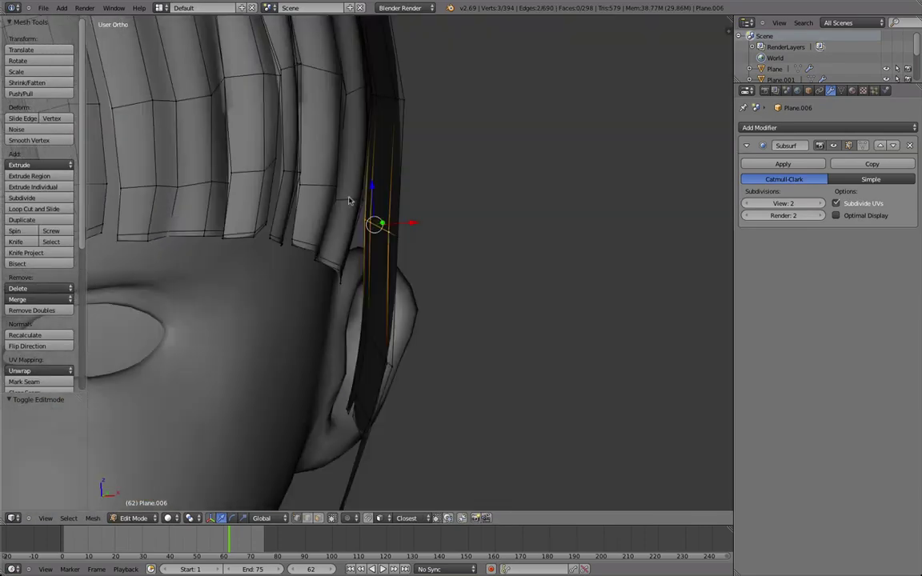
pyautogui.moveTo(348, 200); pyautogui.dragTo(442, 230, button='middle')
pyautogui.keyDown('shift'); pyautogui.rightClick(431, 220); pyautogui.keyUp('shift')
pyautogui.press('KP_1')
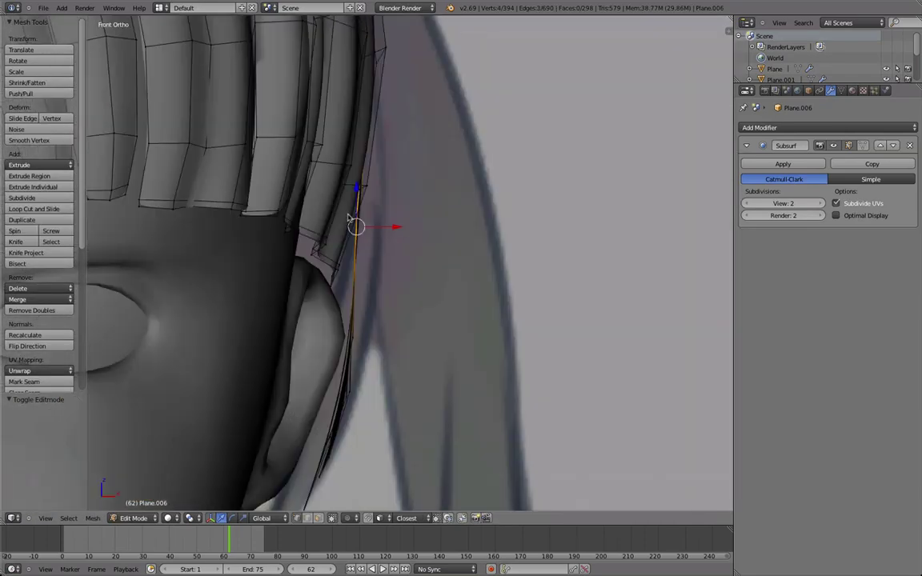
pyautogui.press('g')
pyautogui.click(360, 219)
# - Examine the smoothed fringe and side strand from several angles
pyautogui.press('z')
pyautogui.scroll(-4, 368, 243)
pyautogui.moveTo(424, 229); pyautogui.dragTo(296, 296, button='middle')
pyautogui.press('z')
pyautogui.keyDown('shift'); pyautogui.moveTo(367, 73); pyautogui.dragTo(339, 336, button='middle'); pyautogui.keyUp('shift')
pyautogui.press('Tab')
pyautogui.scroll(-7, 332, 339)
pyautogui.moveTo(376, 270); pyautogui.dragTo(409, 220, button='middle')
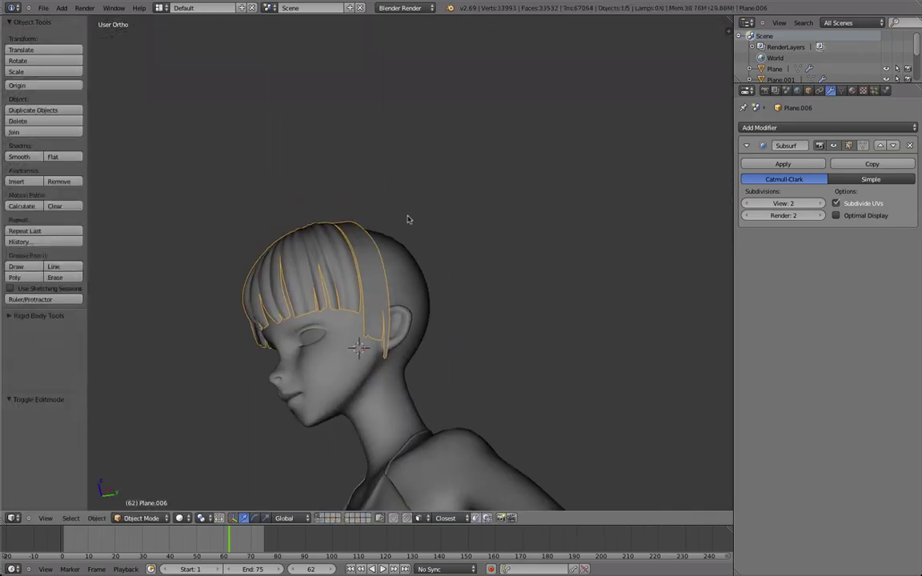
pyautogui.press('a')
pyautogui.moveTo(272, 260); pyautogui.dragTo(230, 311, button='middle')
pyautogui.scroll(7, 334, 317)
pyautogui.moveTo(334, 316); pyautogui.dragTo(271, 319, button='middle')
# - Fill the gap between the fringe and the side strand with a face and merge the vertices at its lower end
pyautogui.press('Tab')
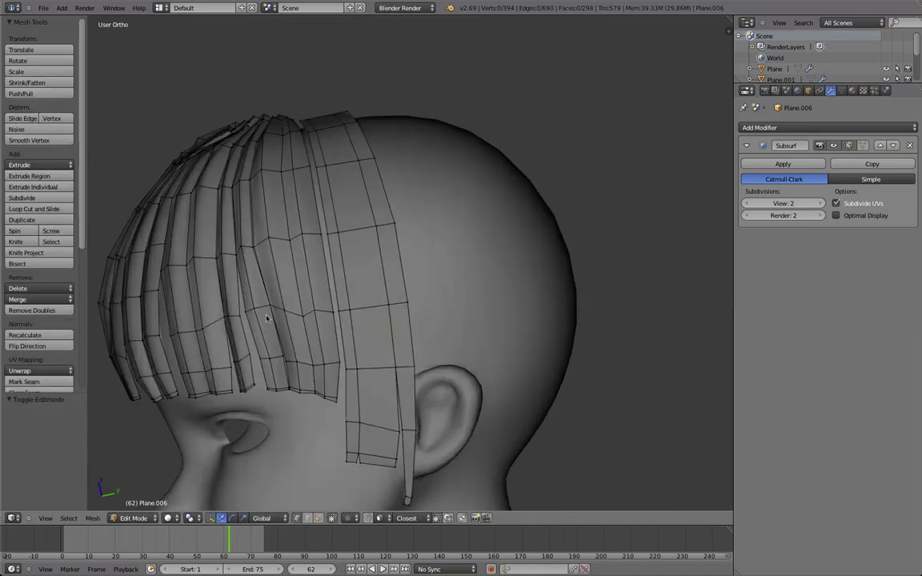
pyautogui.scroll(1, 276, 324)
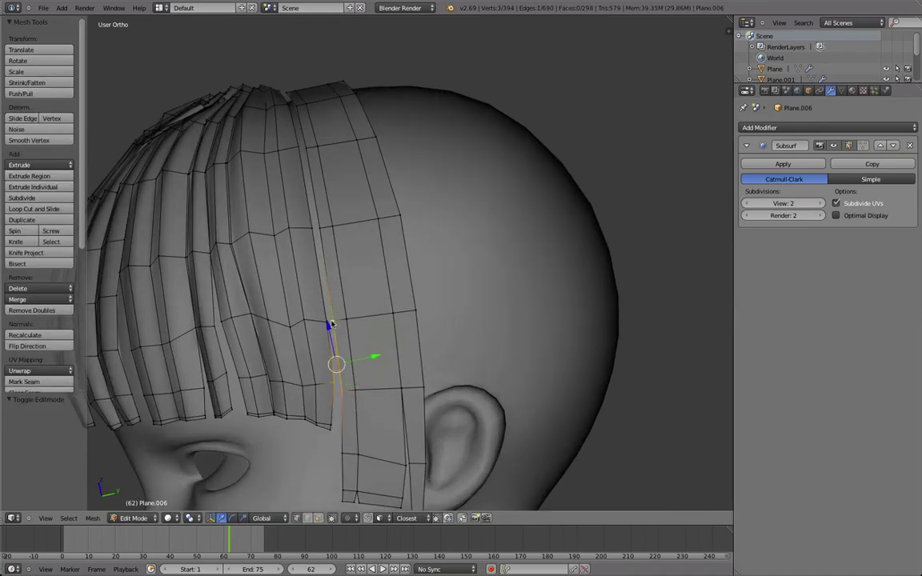
pyautogui.press('Tab')
pyautogui.press('Tab')
pyautogui.press('w')
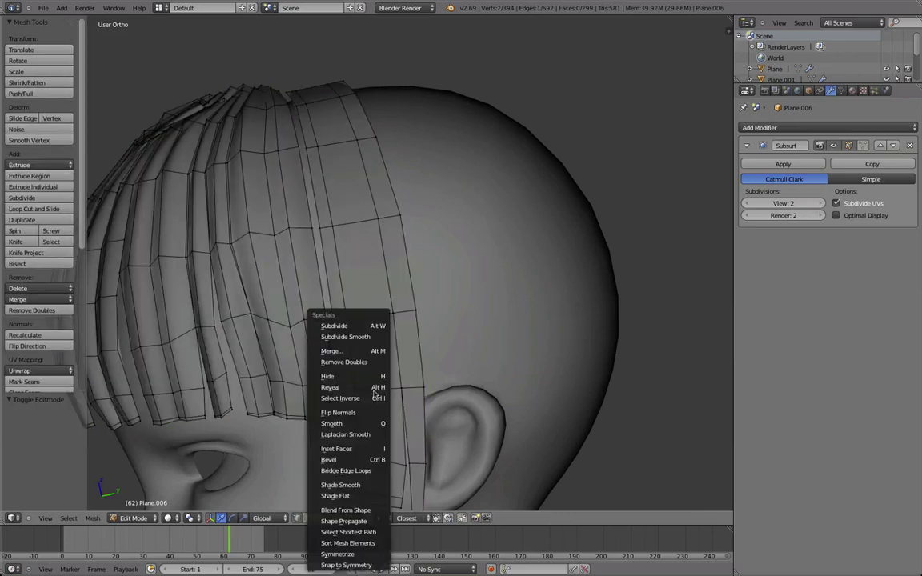
pyautogui.click(334, 350)
pyautogui.click(346, 352)
pyautogui.press('Tab')
pyautogui.press('Tab')
# - Fill the remaining gap between the fringe and the side strand with faces up to the crown
pyautogui.keyDown('shift'); pyautogui.rightClick(329, 321); pyautogui.keyUp('shift')
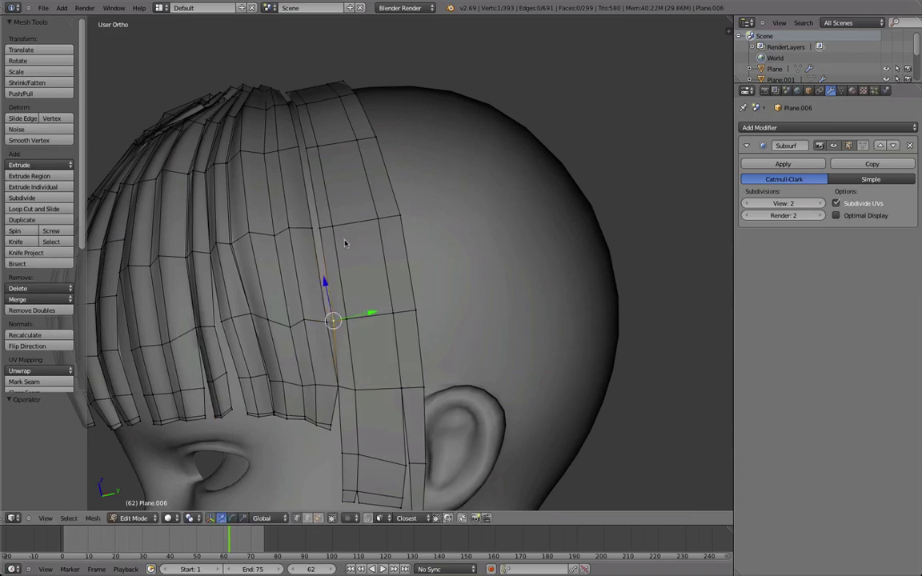
pyautogui.press('f')
pyautogui.moveTo(292, 222); pyautogui.dragTo(359, 297, button='middle')
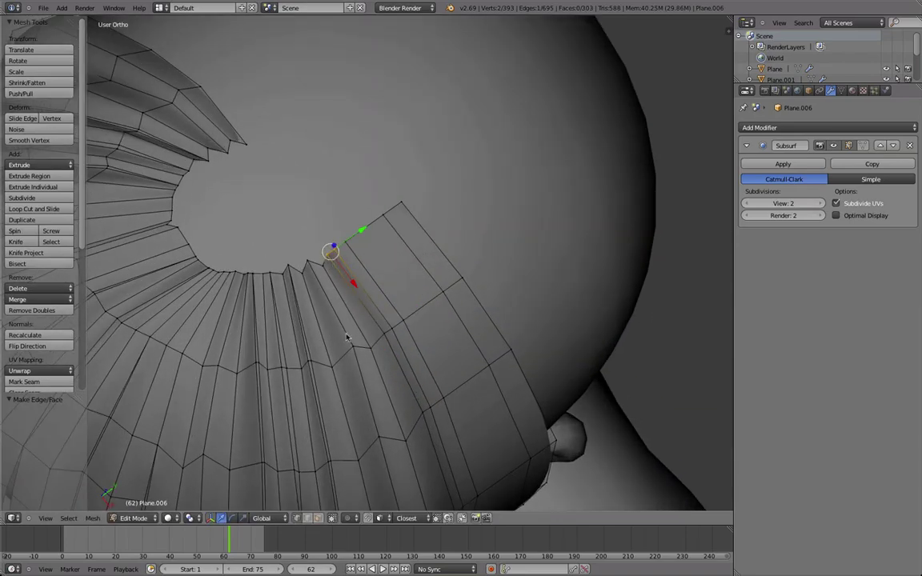
# - Scale and lower the short top edge where the fringe meets the side strand at the crown
pyautogui.press('KP_Decimal')
pyautogui.moveTo(349, 383); pyautogui.dragTo(331, 329, button='middle')
pyautogui.scroll(-9, 337, 310)
pyautogui.press('z')
pyautogui.moveTo(343, 292); pyautogui.dragTo(522, 274, button='middle')
pyautogui.press('s')
pyautogui.click(412, 285)
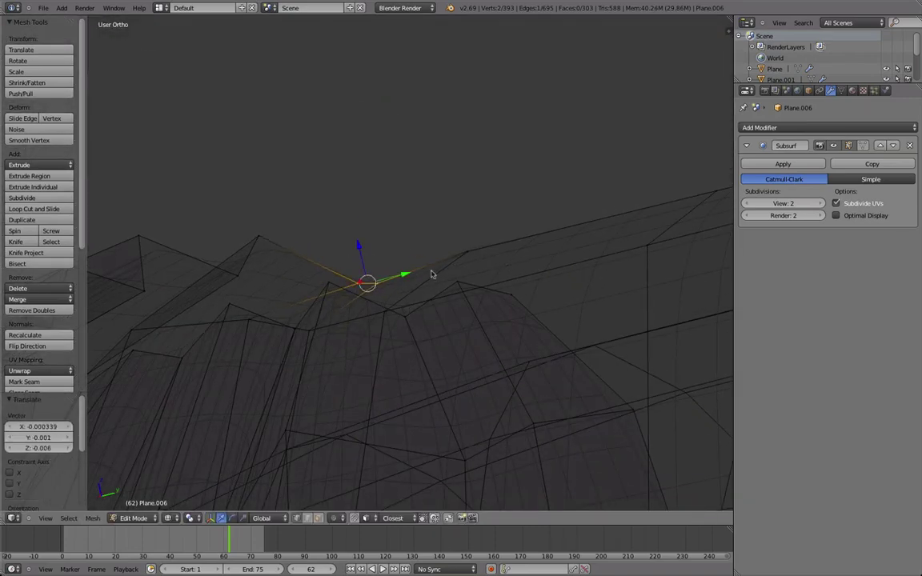
# - Reposition individual vertices along the side strand's top edge to fit it to the crown
pyautogui.press('z')
pyautogui.moveTo(380, 248); pyautogui.dragTo(432, 302, button='middle')
pyautogui.press('z')
pyautogui.scroll(-4, 432, 306)
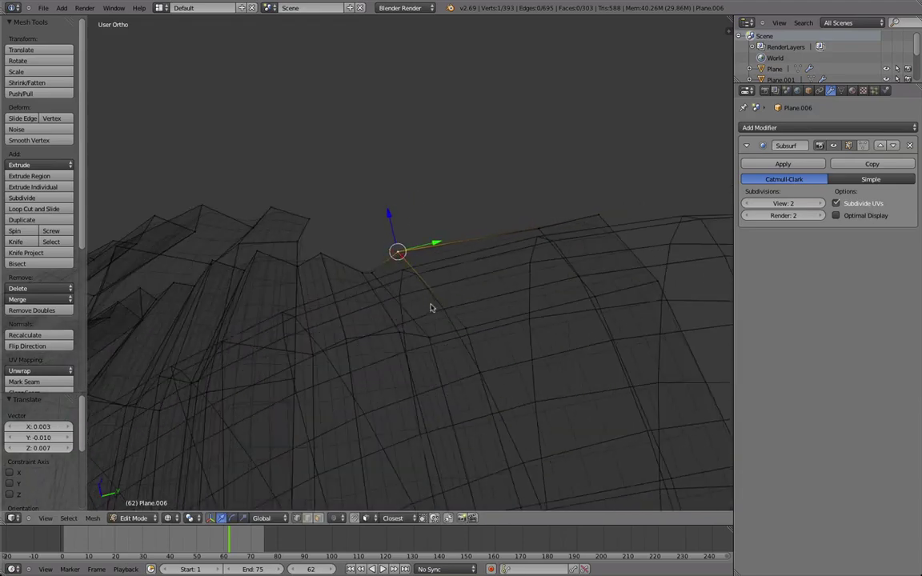
pyautogui.press('z')
pyautogui.rightClick(460, 351)
pyautogui.press('z')
pyautogui.rightClick(475, 340)
pyautogui.press('z')
pyautogui.moveTo(468, 341); pyautogui.dragTo(342, 298, button='middle')
pyautogui.press('g')
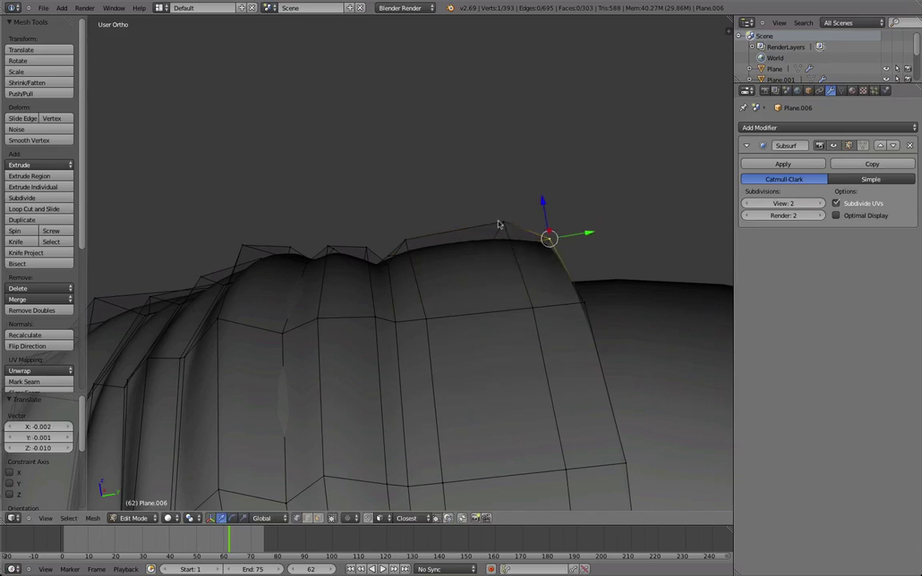
# - Fit the rear corner vertex of the side strand's top edge to the crown of the head
pyautogui.click(528, 230)
pyautogui.moveTo(528, 229); pyautogui.dragTo(361, 105, button='middle')
pyautogui.press('KP_Decimal')
pyautogui.scroll(-9, 312, 151)
pyautogui.scroll(4, 362, 104)
pyautogui.press('g')
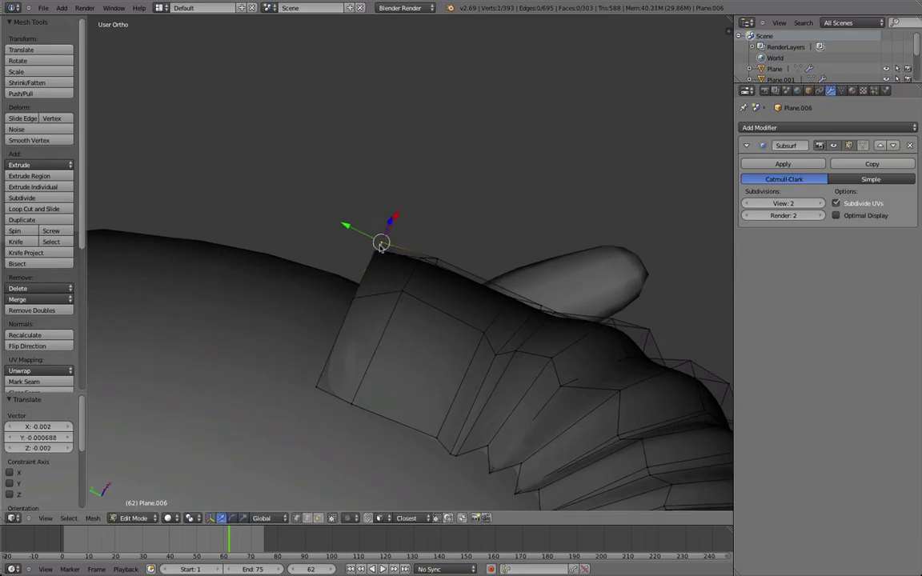
pyautogui.moveTo(380, 253); pyautogui.dragTo(338, 333, button='middle')
pyautogui.moveTo(546, 367); pyautogui.dragTo(592, 359, button='middle')
pyautogui.moveTo(694, 378); pyautogui.dragTo(453, 290, button='middle')
pyautogui.press('Tab')
pyautogui.press('Tab')
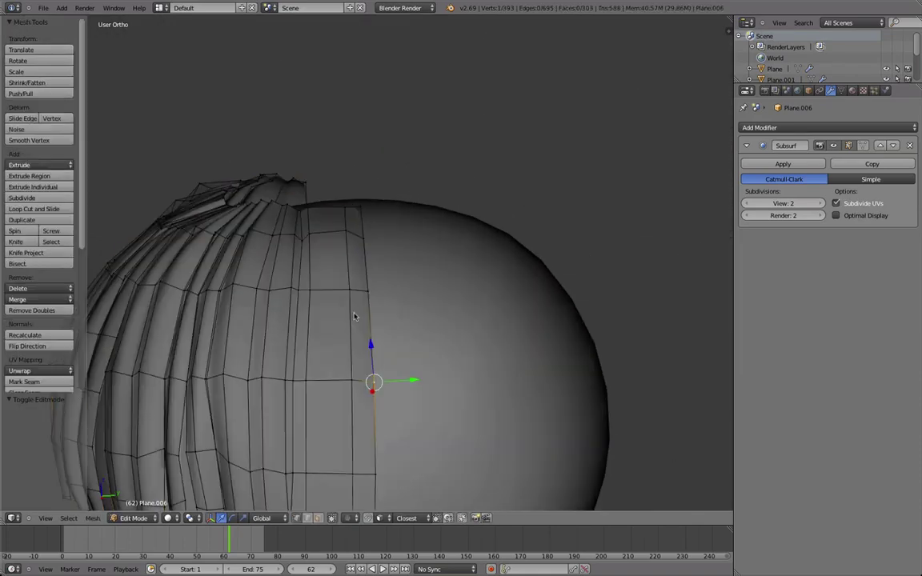
# - Reposition vertices along the side strand's rear edge so it follows the head above the ear
pyautogui.click(372, 350)
pyautogui.keyDown('shift'); pyautogui.moveTo(379, 371); pyautogui.dragTo(396, 107, button='middle'); pyautogui.keyUp('shift')
pyautogui.scroll(-3, 384, 192)
pyautogui.scroll(3, 376, 224)
pyautogui.scroll(-2, 364, 213)
pyautogui.press('Tab')
pyautogui.press('Tab')
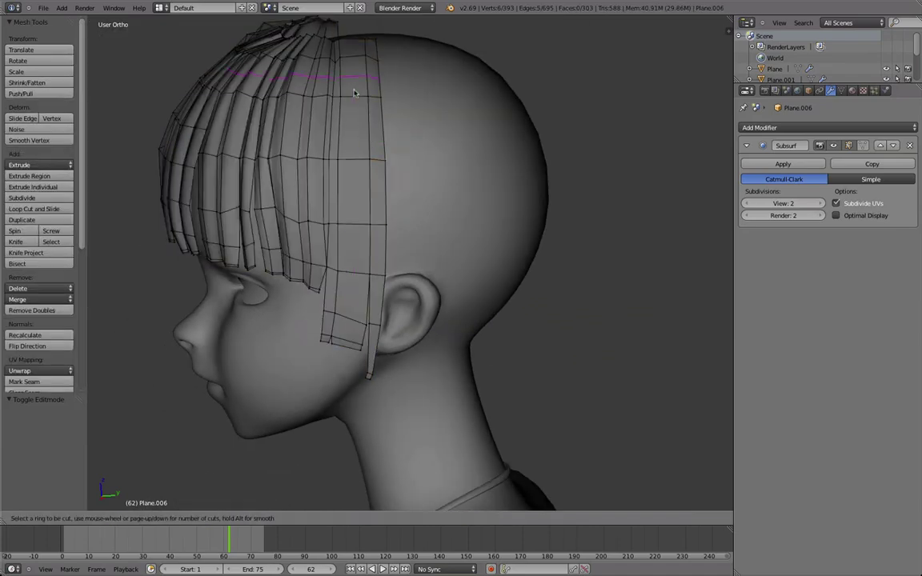
pyautogui.scroll(3, 360, 112)
pyautogui.moveTo(360, 184); pyautogui.dragTo(405, 206, button='middle')
pyautogui.press('g')
pyautogui.click(396, 64)
# - Cut a lengthwise edge loop through the side strand and slide it to about 0.73
pyautogui.scroll(-4, 384, 216)
pyautogui.press('Tab')
pyautogui.scroll(-3, 278, 295)
pyautogui.moveTo(353, 238); pyautogui.dragTo(400, 272, button='middle')
pyautogui.scroll(4, 396, 314)
pyautogui.press('Tab')
pyautogui.scroll(5, 392, 272)
pyautogui.scroll(2, 380, 260)
pyautogui.hotkey('ctrl', 'r')
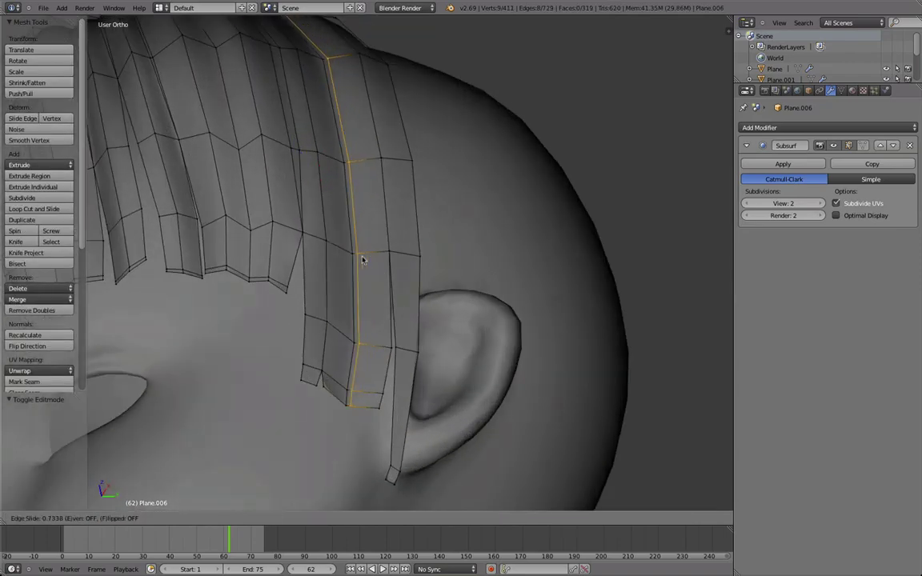
pyautogui.click(362, 260)
# - Reposition the vertex at the lower junction between the fringe and the side strand
pyautogui.press('Tab')
pyautogui.scroll(-3, 320, 312)
pyautogui.moveTo(303, 333); pyautogui.dragTo(338, 457, button='middle')
pyautogui.scroll(-4, 337, 456)
pyautogui.scroll(5, 338, 457)
pyautogui.moveTo(344, 344); pyautogui.dragTo(348, 317, button='middle')
pyautogui.scroll(2, 348, 317)
pyautogui.press('Tab')
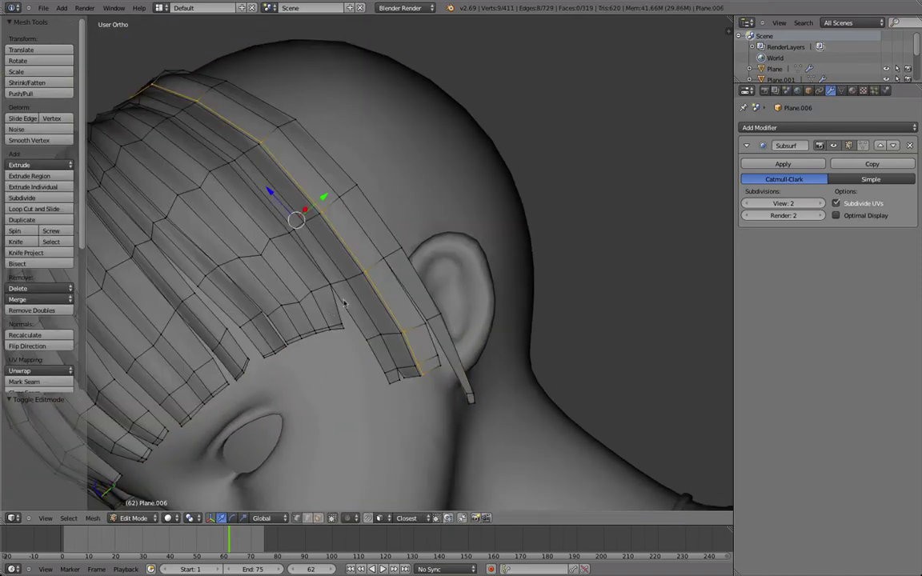
pyautogui.press('KP_Decimal')
pyautogui.scroll(4, 400, 364)
pyautogui.moveTo(446, 391); pyautogui.dragTo(341, 247, button='middle')
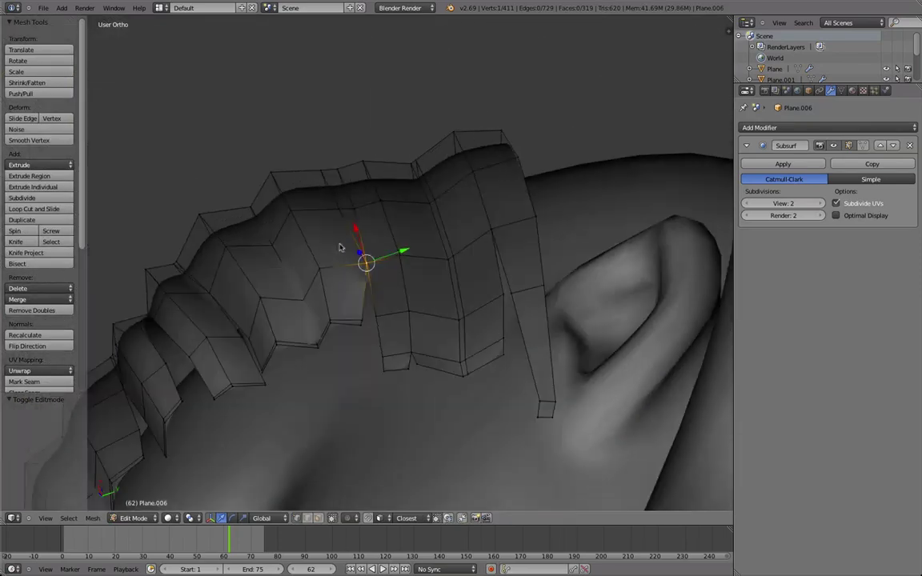
pyautogui.scroll(2, 342, 247)
pyautogui.press('g')
pyautogui.click(347, 257)
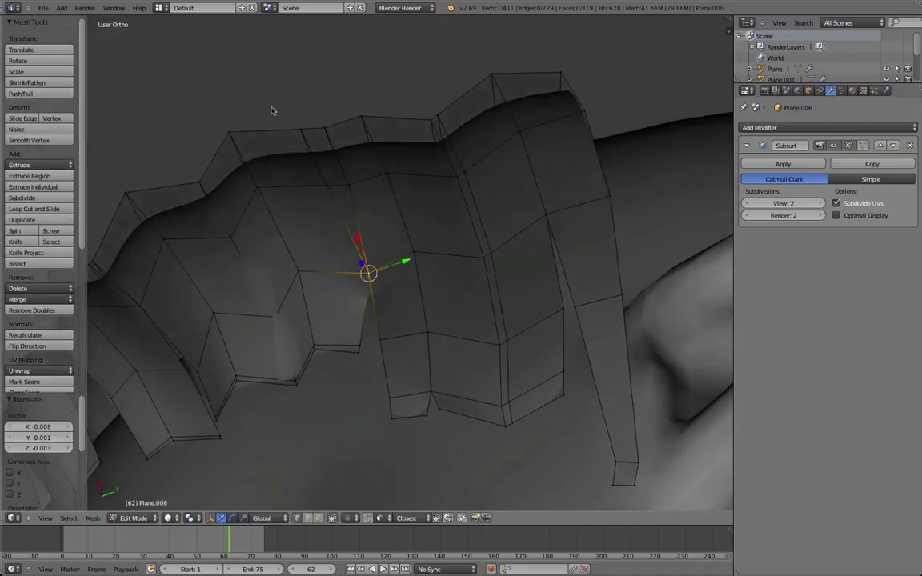
# - Reposition the seam vertices above the junction of the fringe and the side strand to deepen the fold
pyautogui.rightClick(318, 198)
pyautogui.keyDown('shift'); pyautogui.rightClick(326, 196); pyautogui.keyUp('shift')
pyautogui.hotkey('shift', 'g')
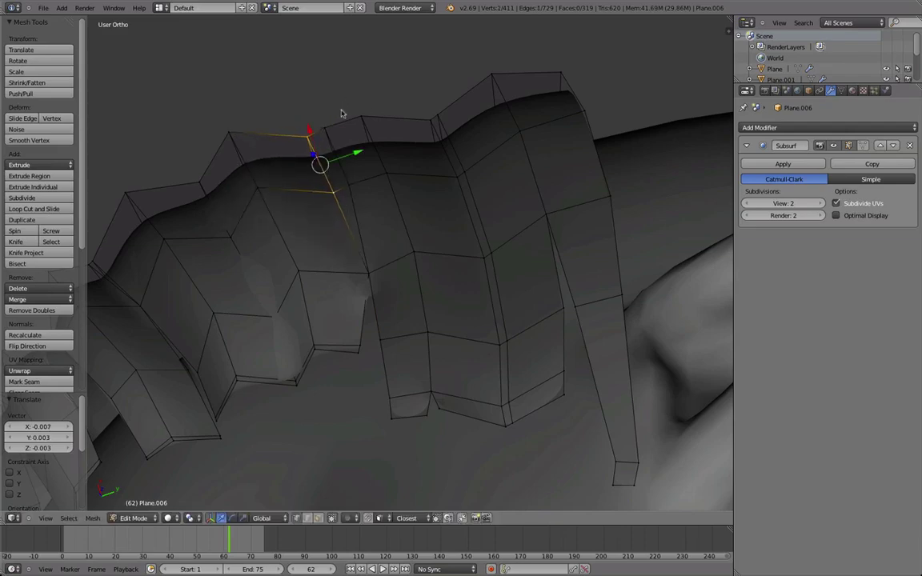
pyautogui.rightClick(323, 134)
pyautogui.press('g')
pyautogui.click(320, 145)
pyautogui.press('Tab')
pyautogui.scroll(-6, 373, 208)
pyautogui.moveTo(373, 208); pyautogui.dragTo(409, 334, button='middle')
pyautogui.scroll(-4, 409, 334)
pyautogui.scroll(2, 409, 335)
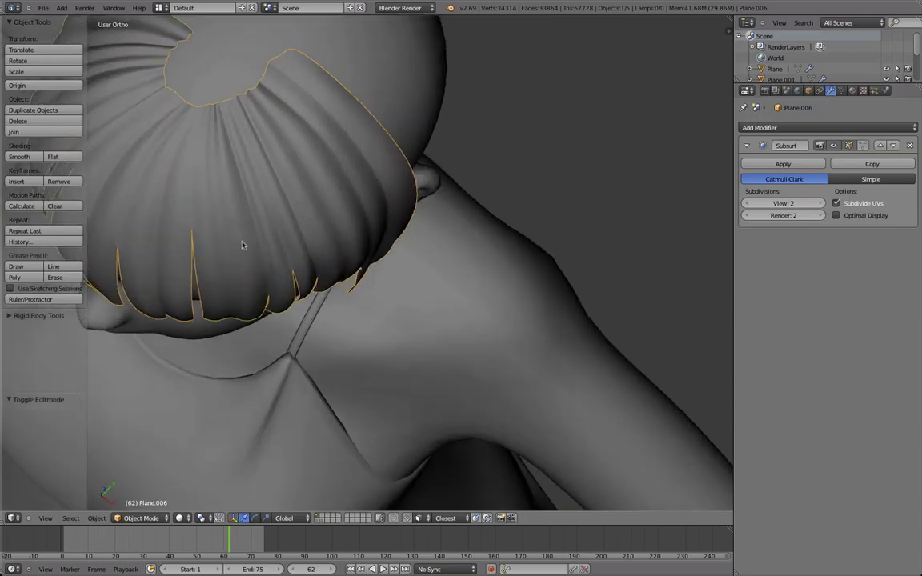
# - Rip the fringe's lower edge near the side strand and reposition the vertex above the tip
pyautogui.moveTo(243, 247); pyautogui.dragTo(234, 50, button='middle')
pyautogui.scroll(-2, 234, 50)
pyautogui.scroll(3, 436, 257)
pyautogui.moveTo(436, 257); pyautogui.dragTo(349, 251, button='middle')
pyautogui.press('Tab')
pyautogui.scroll(2, 336, 280)
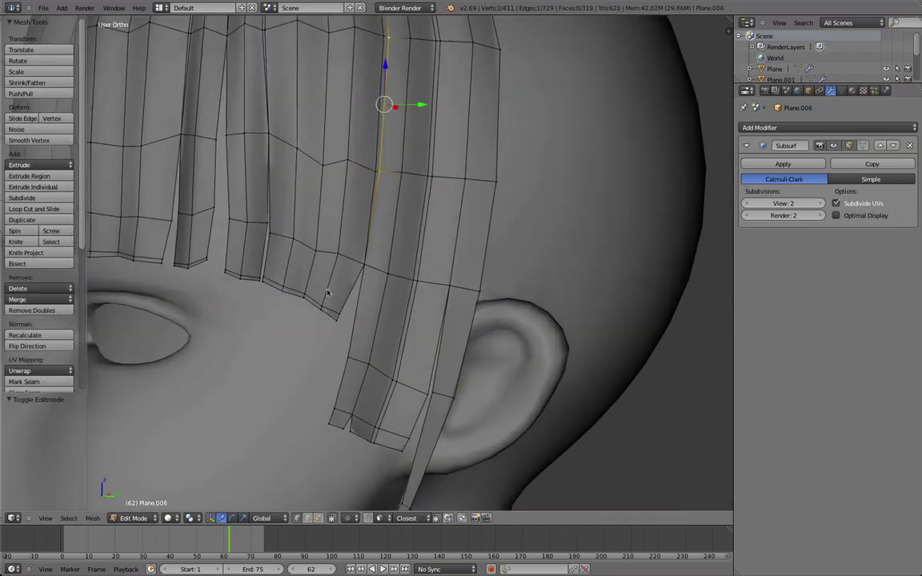
pyautogui.press('v')
pyautogui.click(337, 299)
pyautogui.rightClick(316, 261)
pyautogui.press('g')
pyautogui.click(312, 260)
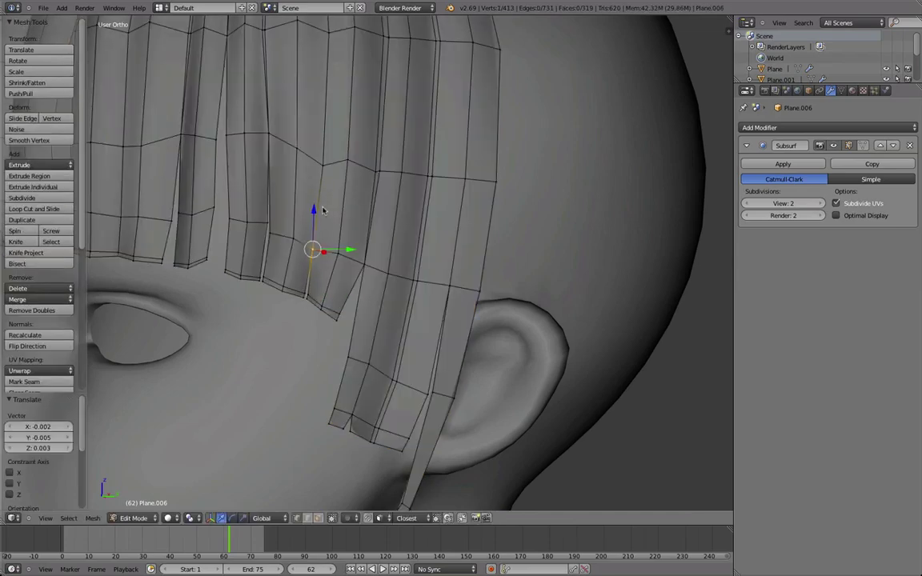
# - Select the side strand's faces by loop inner-region, duplicate them, and mirror the copy with an X scale of -1
pyautogui.keyDown('alt'); pyautogui.rightClick(321, 210); pyautogui.keyUp('alt')
pyautogui.scroll(-7, 316, 192)
pyautogui.scroll(2, 312, 148)
pyautogui.moveTo(312, 148); pyautogui.dragTo(369, 196, button='middle')
pyautogui.hotkey('ctrl', 'e')
pyautogui.click(352, 252)
pyautogui.scroll(-4, 310, 276)
pyautogui.moveTo(311, 275); pyautogui.dragTo(412, 358, button='middle')
pyautogui.press('KP_7')
pyautogui.keyDown('shift'); pyautogui.moveTo(415, 314); pyautogui.dragTo(499, 328, button='middle'); pyautogui.keyUp('shift')
pyautogui.scroll(2, 510, 327)
pyautogui.hotkey('shift', 'd')
pyautogui.click(546, 282)
pyautogui.press('s')
pyautogui.press('x')
pyautogui.press('-')
pyautogui.press('Return')
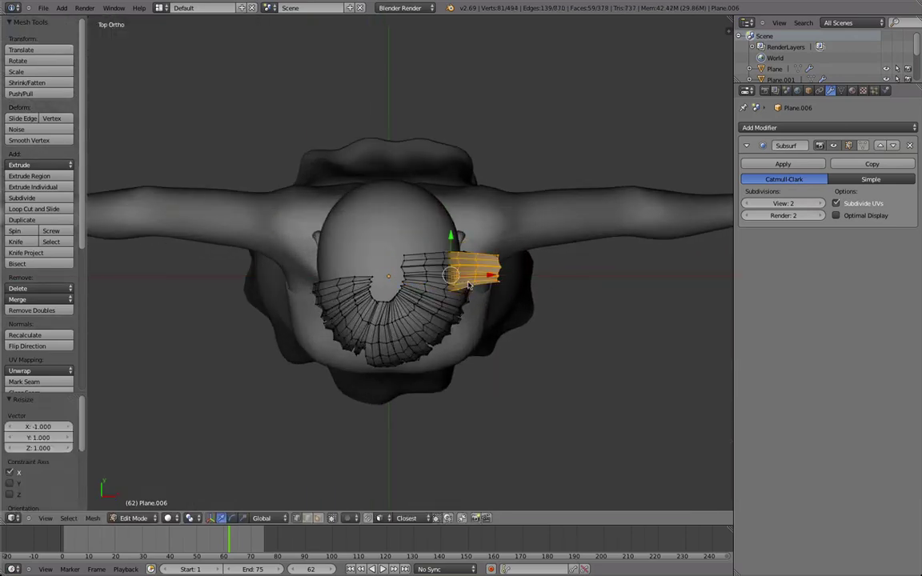
# - Place the mirrored strand on the opposite side of the head and recalculate its normals
pyautogui.press('g')
pyautogui.click(281, 217)
pyautogui.hotkey('ctrl', 'n')
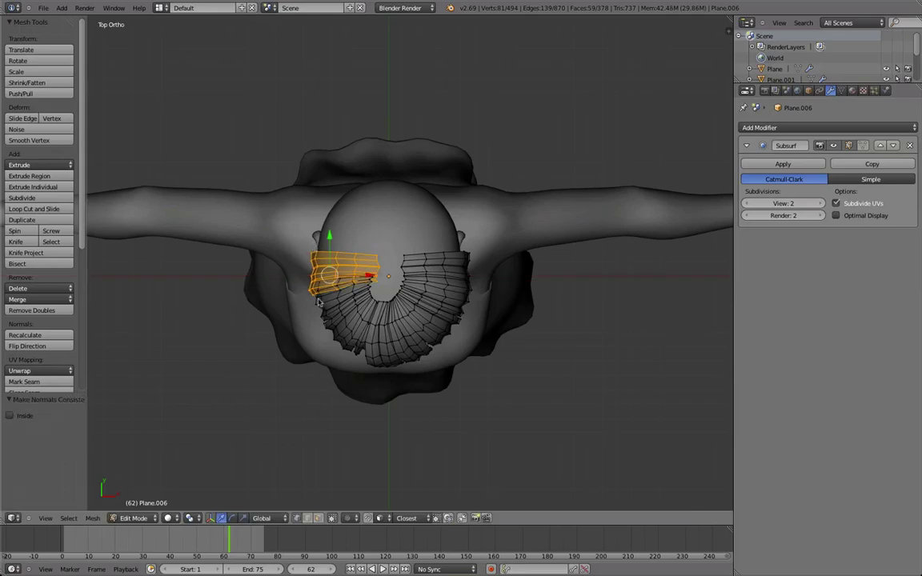
# - Scale the mirrored strand to 0.888 along X to fit it to the head
pyautogui.scroll(3, 416, 212)
pyautogui.moveTo(320, 298); pyautogui.dragTo(382, 387, button='middle')
pyautogui.scroll(3, 454, 192)
pyautogui.keyDown('shift'); pyautogui.moveTo(368, 349); pyautogui.dragTo(398, 302, button='middle'); pyautogui.keyUp('shift')
pyautogui.press('g')
pyautogui.press('x')
pyautogui.rightClick(416, 300)
pyautogui.press('s')
pyautogui.press('x')
pyautogui.click(448, 309)
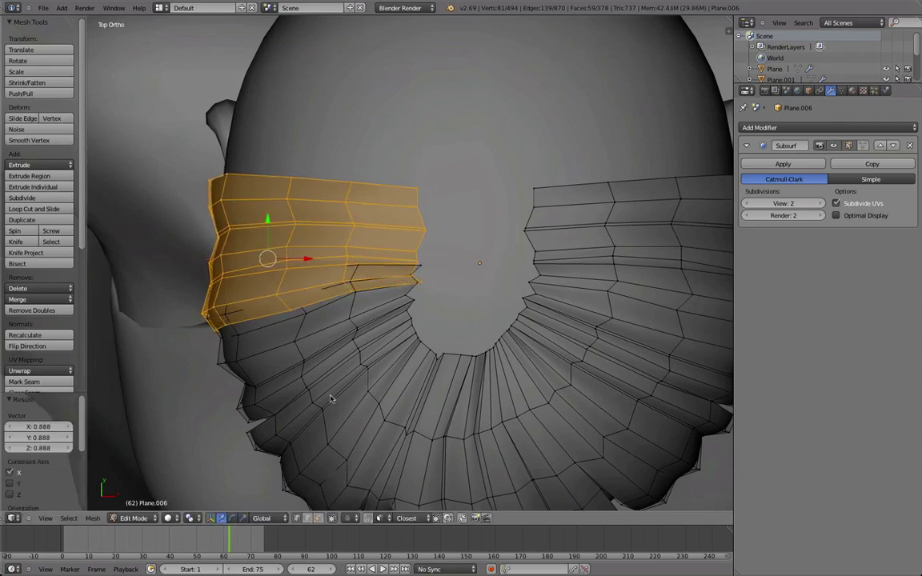
# - Select the overlapping faces between the fringe and the mirrored strand by loop inner-region and delete them
pyautogui.moveTo(448, 309); pyautogui.dragTo(448, 168, button='middle')
pyautogui.keyDown('alt'); pyautogui.rightClick(446, 168); pyautogui.keyUp('alt')
pyautogui.press('x')
pyautogui.click(445, 213)
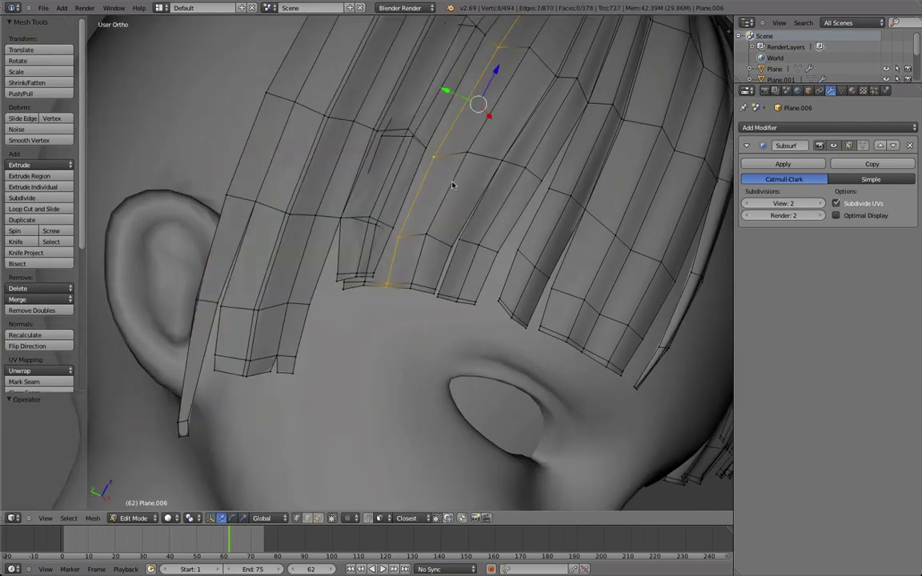
pyautogui.hotkey('ctrl', 'e')
pyautogui.click(435, 254)
pyautogui.press('x')
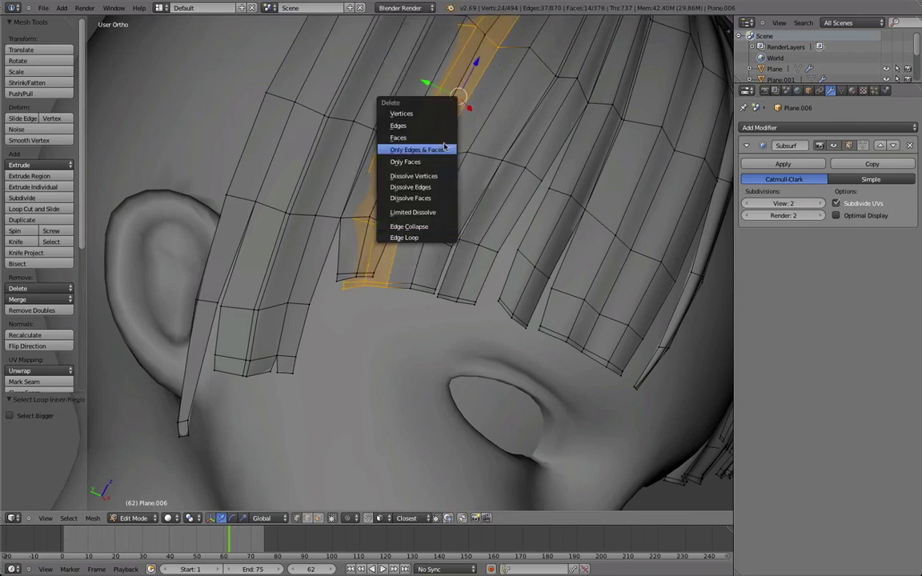
pyautogui.click(397, 137)
# - Merge the two facing vertices at the lower end of the gap beside the mirrored strand at their center
pyautogui.moveTo(400, 140); pyautogui.dragTo(391, 304, button='middle')
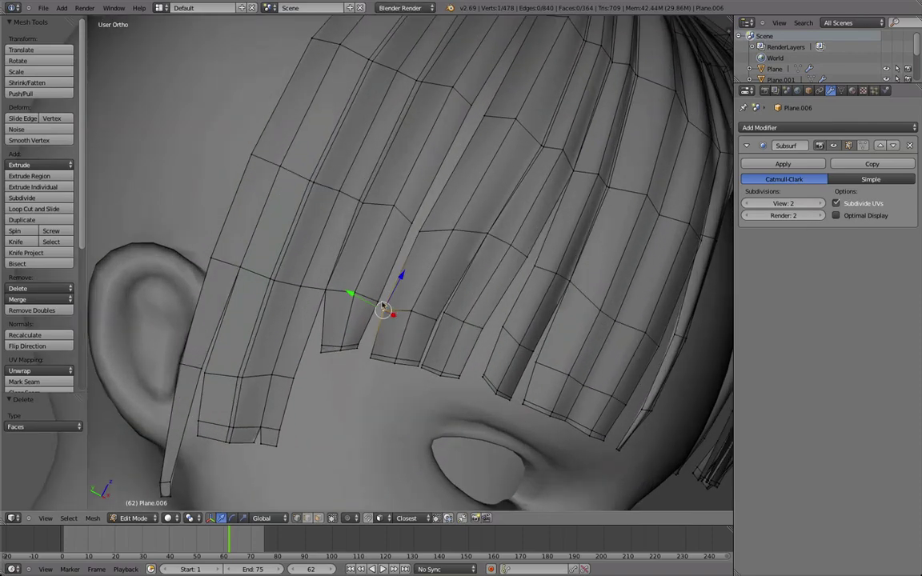
pyautogui.press('w')
pyautogui.click(404, 290)
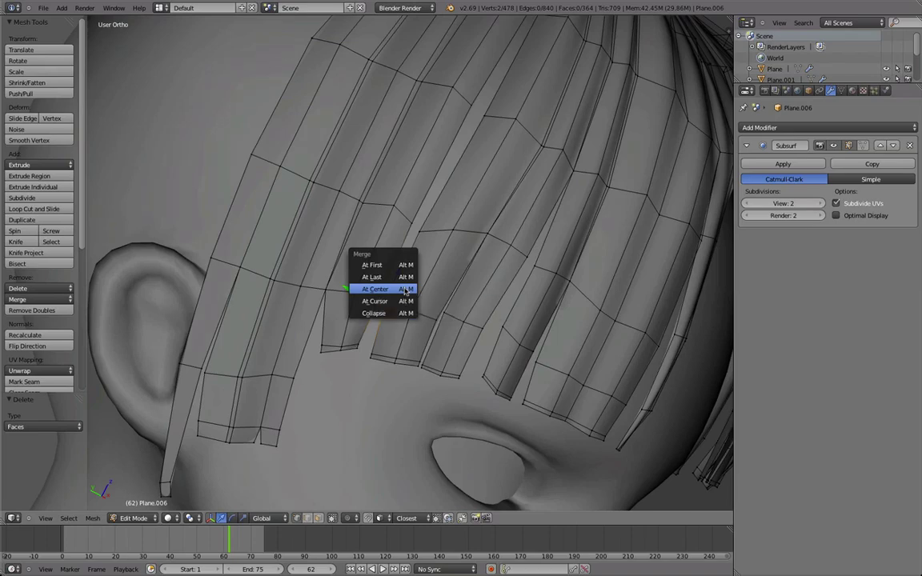
pyautogui.click(376, 289)
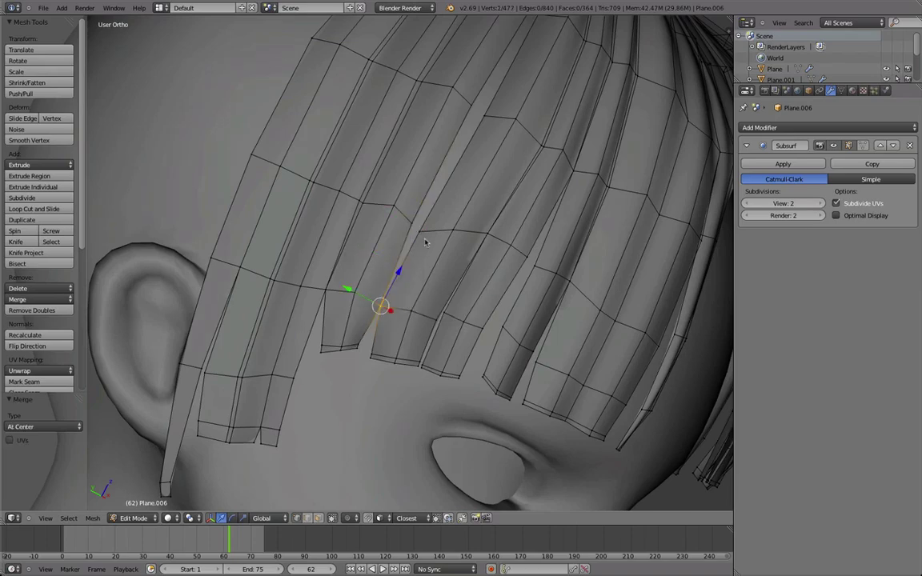
# - Fill the lower gap between the fringe and the mirrored strand with faces and reposition the seam vertex
pyautogui.rightClick(420, 229)
pyautogui.press('g')
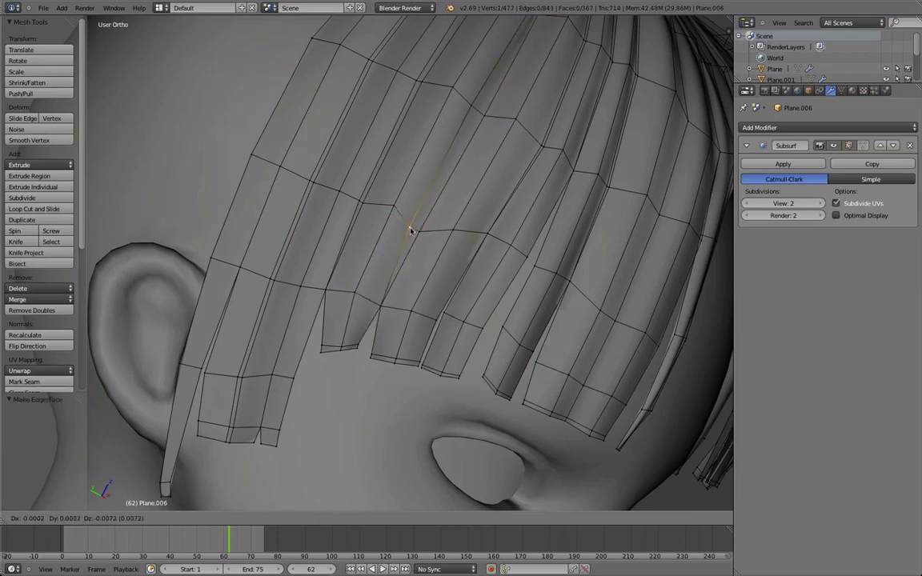
pyautogui.click(415, 229)
pyautogui.scroll(-4, 414, 229)
pyautogui.moveTo(414, 230); pyautogui.dragTo(379, 365, button='middle')
pyautogui.scroll(-2, 378, 364)
pyautogui.press('Tab')
pyautogui.scroll(5, 354, 343)
pyautogui.press('Tab')
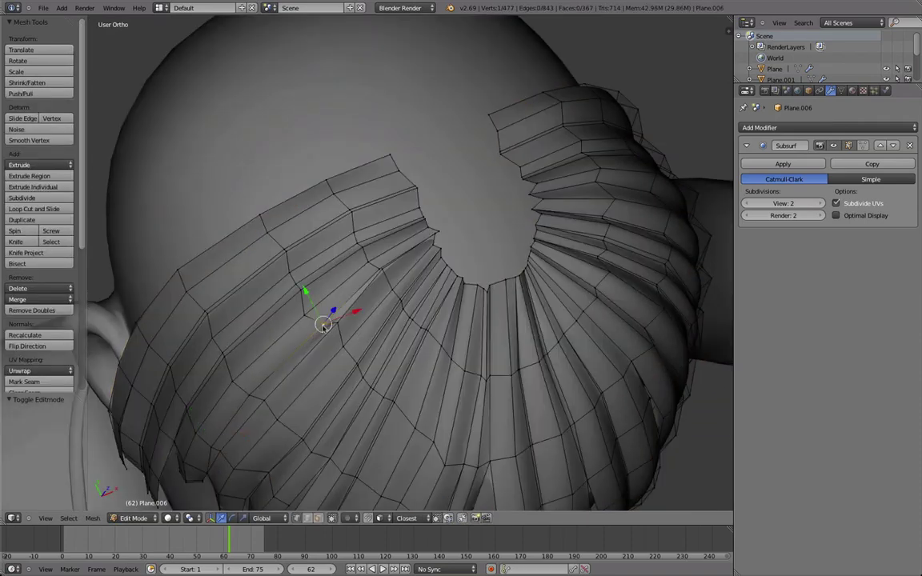
# - Smooth the pair of seam vertices below the crown and scale them closer together
pyautogui.press('w')
pyautogui.click(330, 324)
pyautogui.moveTo(330, 324); pyautogui.dragTo(384, 292, button='middle')
pyautogui.scroll(2, 385, 292)
pyautogui.press('s')
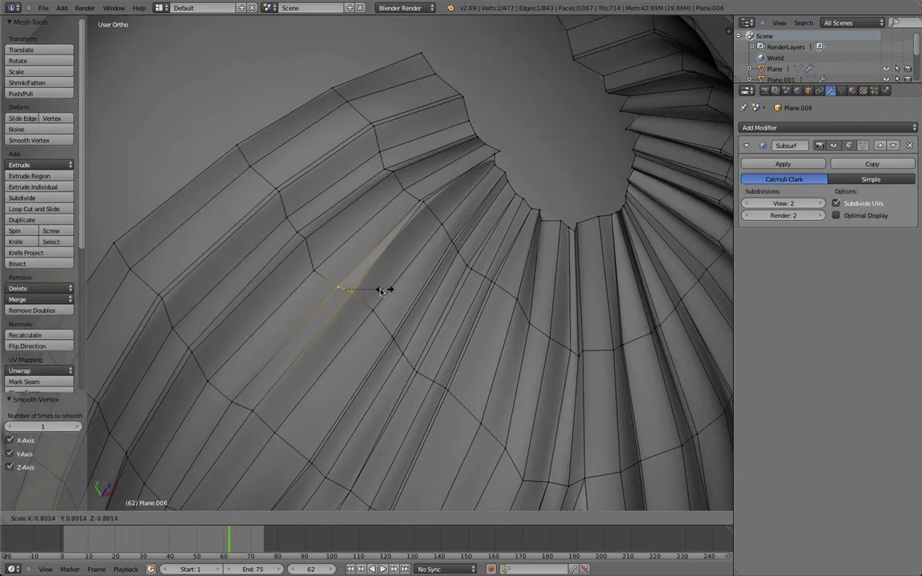
pyautogui.click(378, 318)
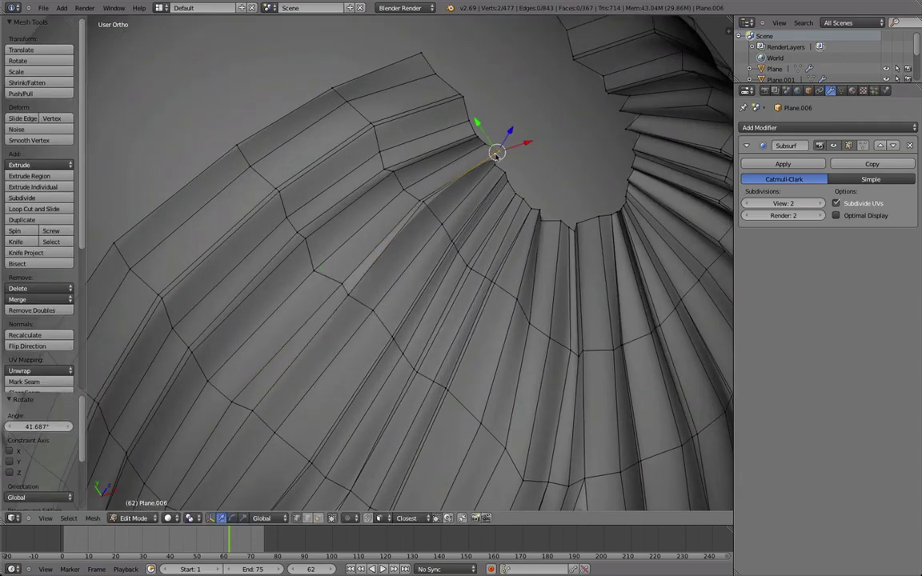
# - Smooth, move and rotate the two top vertices where the fringe meets the mirrored strand at the crown
pyautogui.press('KP_Decimal')
pyautogui.press('w')
pyautogui.click(515, 204)
pyautogui.scroll(-8, 401, 262)
pyautogui.moveTo(401, 263); pyautogui.dragTo(296, 285, button='middle')
pyautogui.scroll(-4, 372, 281)
pyautogui.press('z')
pyautogui.press('g')
pyautogui.click(416, 258)
pyautogui.press('z')
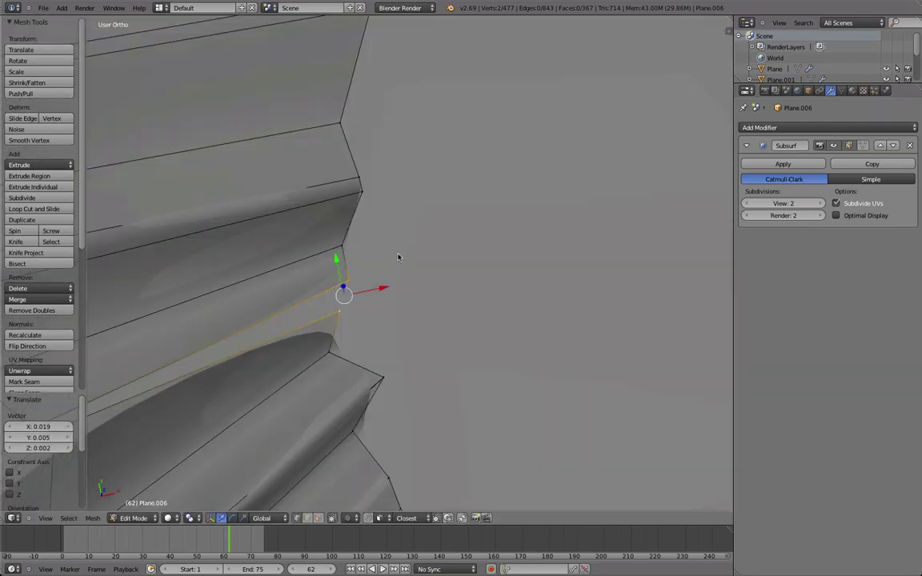
pyautogui.press('r')
pyautogui.click(403, 270)
# - Fill the remaining gap between the fringe and the mirrored strand with faces up to the crown
pyautogui.scroll(-5, 184, 428)
pyautogui.moveTo(183, 428); pyautogui.dragTo(270, 374, button='middle')
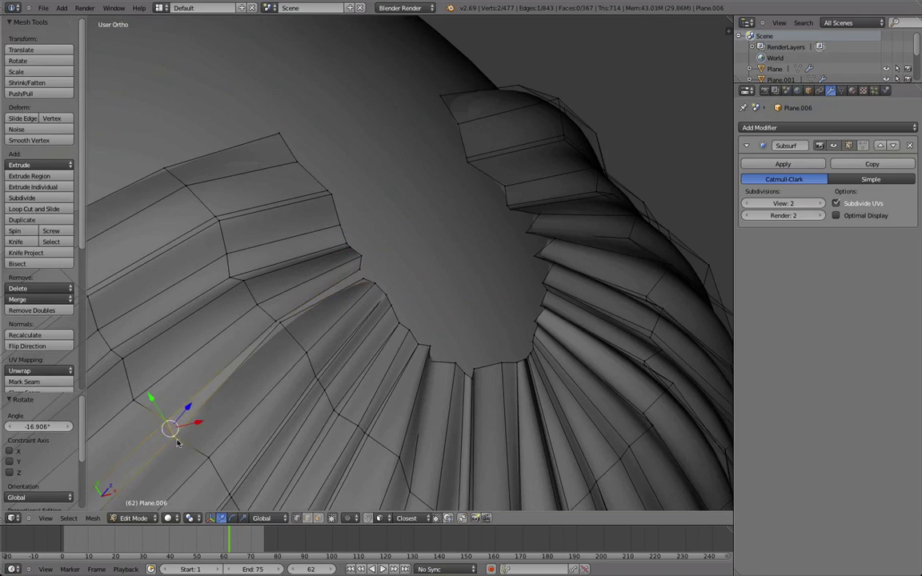
pyautogui.scroll(-4, 160, 395)
pyautogui.press('Tab')
pyautogui.scroll(-4, 222, 448)
pyautogui.press('a')
# - Lower the tip of the mirrored strand's middle lock by about 0.024 in the left side view
pyautogui.moveTo(362, 382); pyautogui.dragTo(401, 257, button='middle')
pyautogui.press('ctrl+KP_3')
pyautogui.scroll(2, 388, 312)
pyautogui.press('Tab')
pyautogui.scroll(3, 378, 339)
pyautogui.keyDown('shift'); pyautogui.moveTo(379, 339); pyautogui.dragTo(363, 212, button='middle'); pyautogui.keyUp('shift')
pyautogui.scroll(4, 388, 288)
pyautogui.scroll(4, 376, 276)
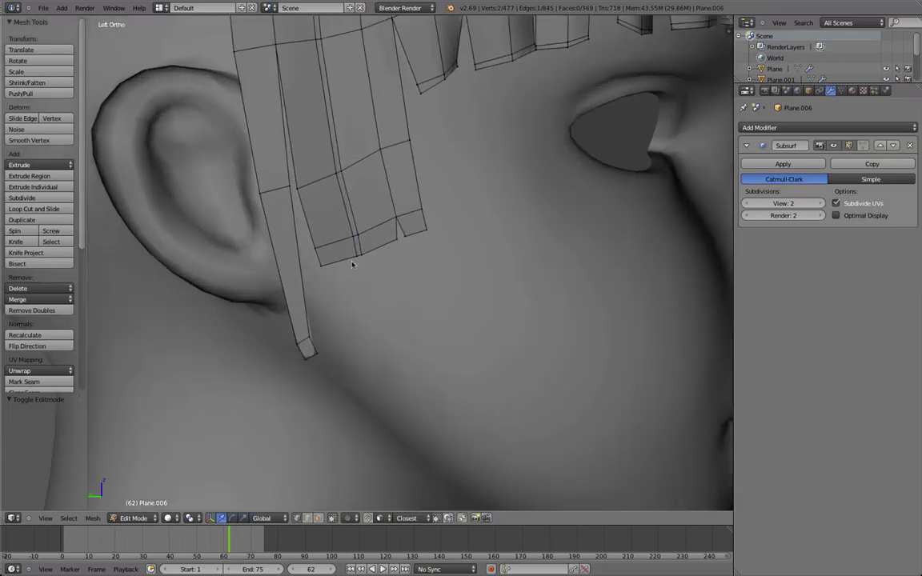
pyautogui.click(350, 242)
pyautogui.press('a')
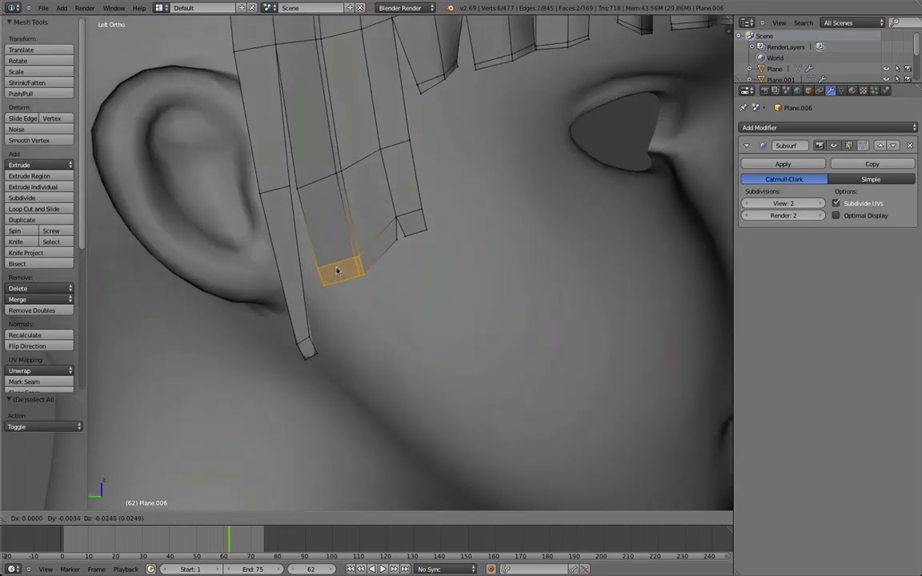
pyautogui.click(336, 272)
pyautogui.press('Tab')
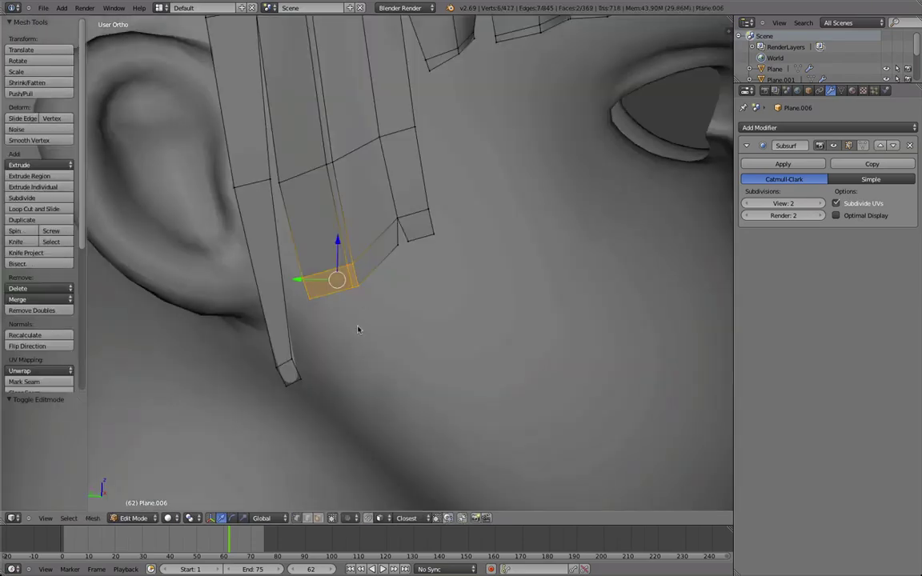
# - Split the edge at the tip of the strand's middle lock from its neighbour, reposition it and rotate it
pyautogui.scroll(3, 358, 329)
pyautogui.rightClick(347, 300)
pyautogui.click(433, 285)
pyautogui.press('r')
pyautogui.click(429, 286)
pyautogui.press('Tab')
pyautogui.scroll(-4, 341, 332)
pyautogui.moveTo(342, 331); pyautogui.dragTo(496, 192, button='middle')
pyautogui.scroll(-5, 383, 364)
pyautogui.scroll(5, 463, 269)
pyautogui.press('Tab')
pyautogui.press('KP_Decimal')
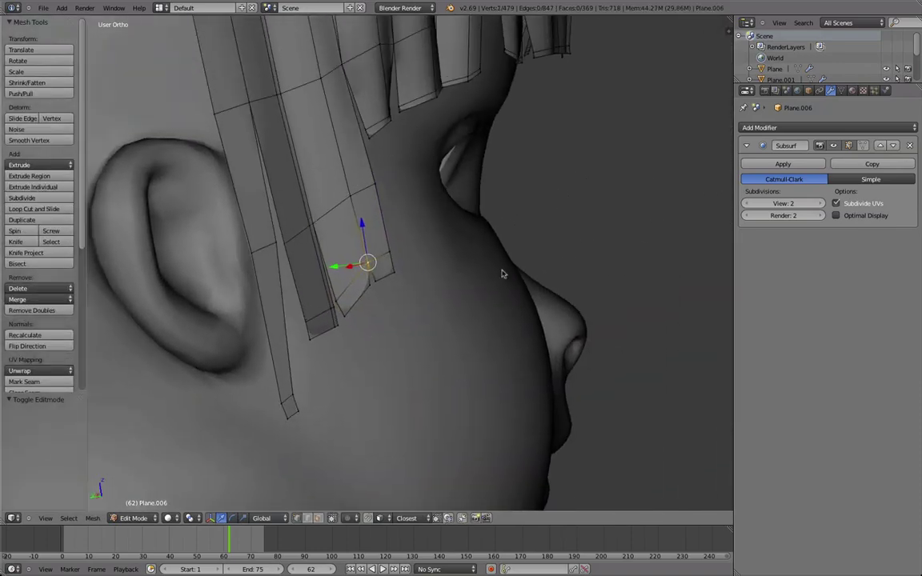
# - Move the vertices at the split between the side strand's lock tips to shape the notch
pyautogui.scroll(3, 483, 262)
pyautogui.moveTo(483, 262); pyautogui.dragTo(387, 266, button='middle')
pyautogui.rightClick(378, 305)
pyautogui.press('g')
pyautogui.click(369, 314)
pyautogui.rightClick(371, 265)
pyautogui.click(390, 265)
pyautogui.press('Tab')
pyautogui.scroll(-5, 360, 270)
pyautogui.moveTo(440, 356); pyautogui.dragTo(136, 321, button='middle')
pyautogui.scroll(-5, 356, 314)
pyautogui.hotkey('ctrl', 'z')
pyautogui.scroll(6, 336, 329)
pyautogui.press('Tab')
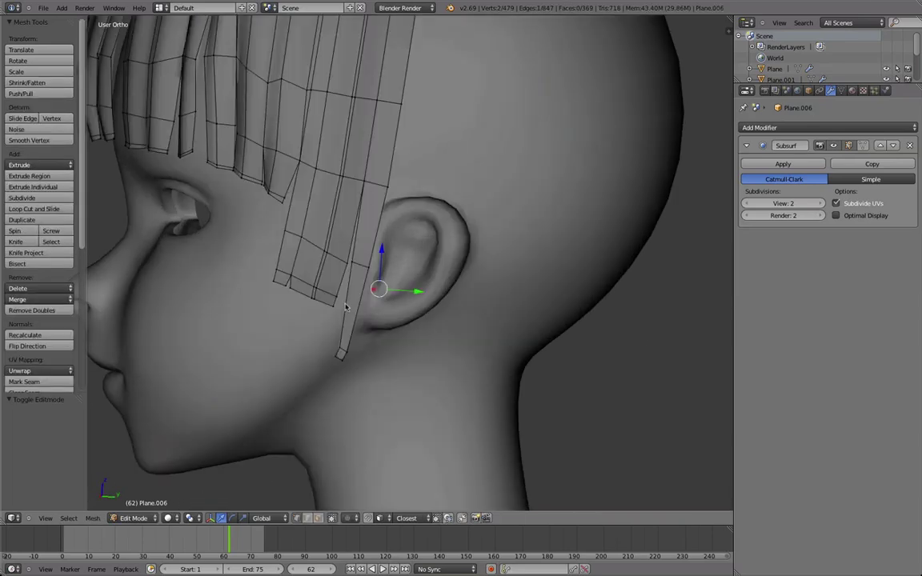
# - Rip the tip edge between two locks of the opposite side strand, rotate it about 25° and move it aside
pyautogui.scroll(1, 336, 272)
pyautogui.rightClick(295, 307)
pyautogui.scroll(-3, 320, 280)
pyautogui.scroll(4, 389, 319)
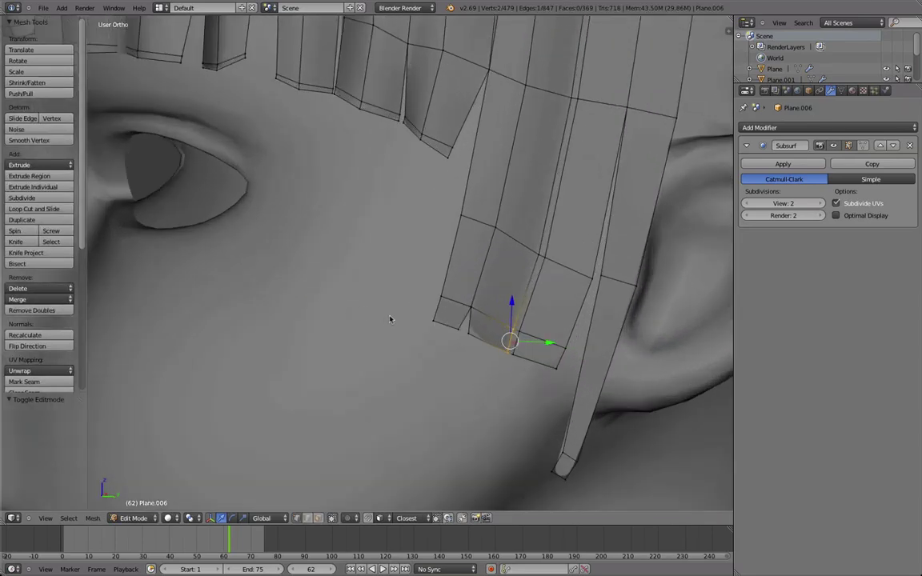
pyautogui.press('v')
pyautogui.click(388, 321)
pyautogui.press('r')
pyautogui.click(528, 335)
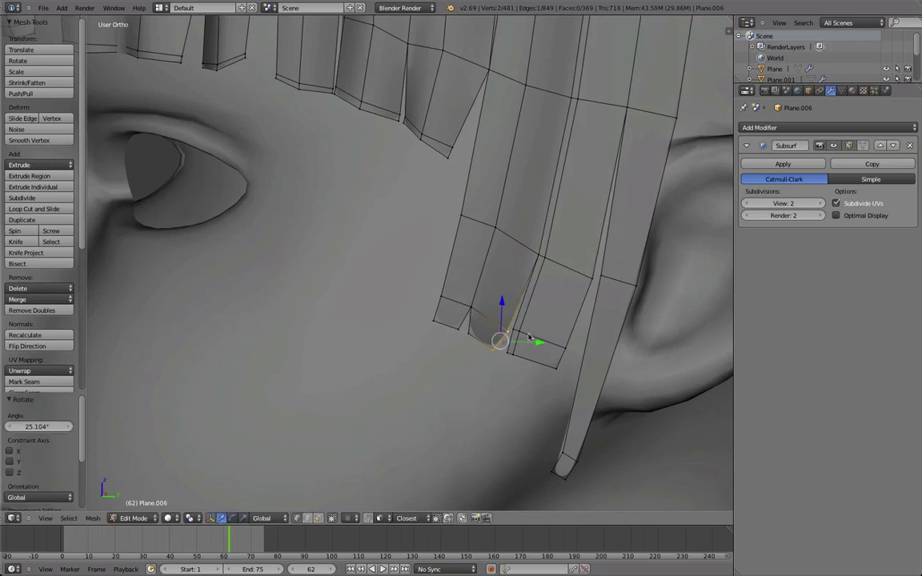
pyautogui.press('g')
pyautogui.click(517, 331)
pyautogui.press('Tab')
pyautogui.scroll(-6, 514, 327)
# - Bridge the gap between the two side strands at the crown with a face and loop-cut it through the middle
pyautogui.moveTo(514, 327); pyautogui.dragTo(360, 228, button='middle')
pyautogui.scroll(-4, 290, 324)
pyautogui.scroll(4, 432, 113)
pyautogui.press('Tab')
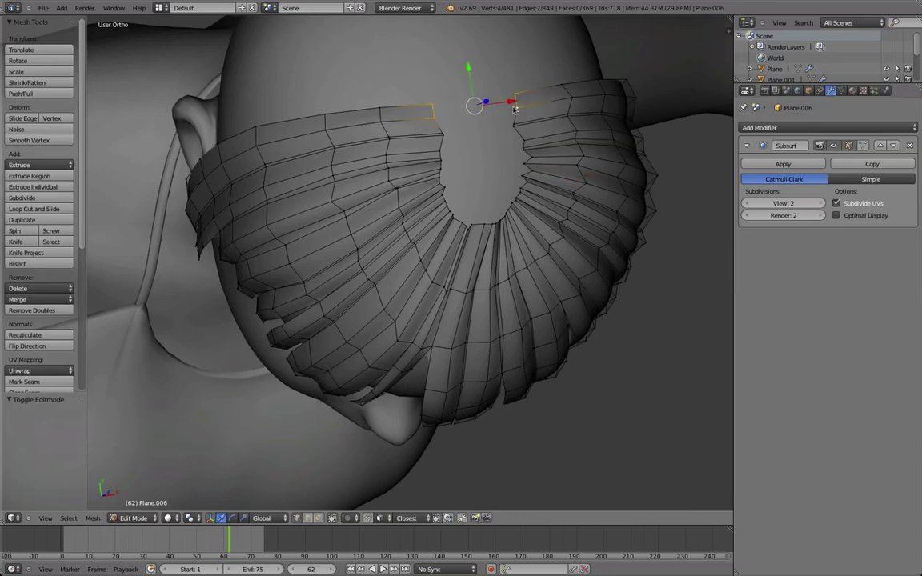
pyautogui.hotkey('ctrl', 'r')
pyautogui.click(468, 118)
pyautogui.rightClick(468, 117)
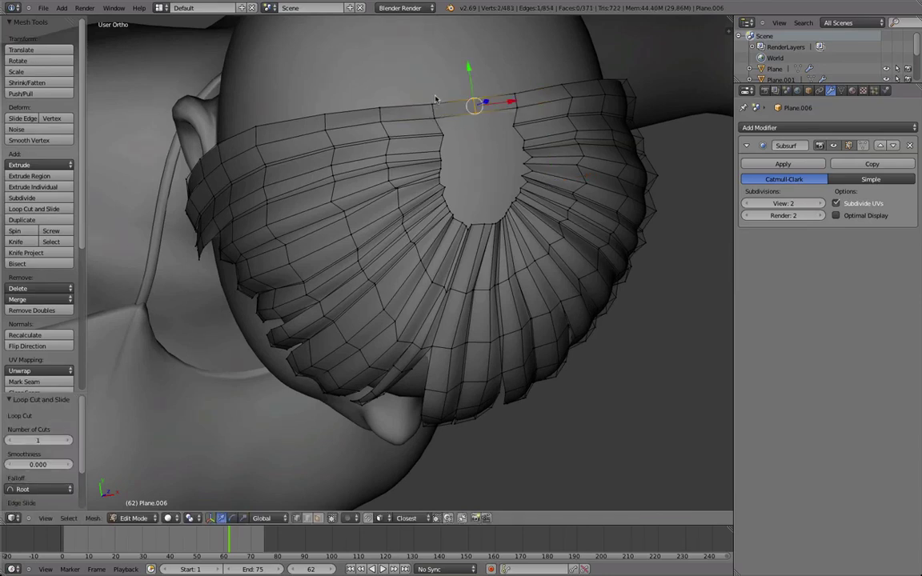
pyautogui.keyDown('shift'); pyautogui.rightClick(436, 116); pyautogui.keyUp('shift')
pyautogui.press('g')
pyautogui.click(437, 116)
# - Add two more loop cuts to the crown bridge, one close on each side of its centre loop
pyautogui.hotkey('ctrl', 'r')
pyautogui.click(487, 117)
pyautogui.rightClick(489, 117)
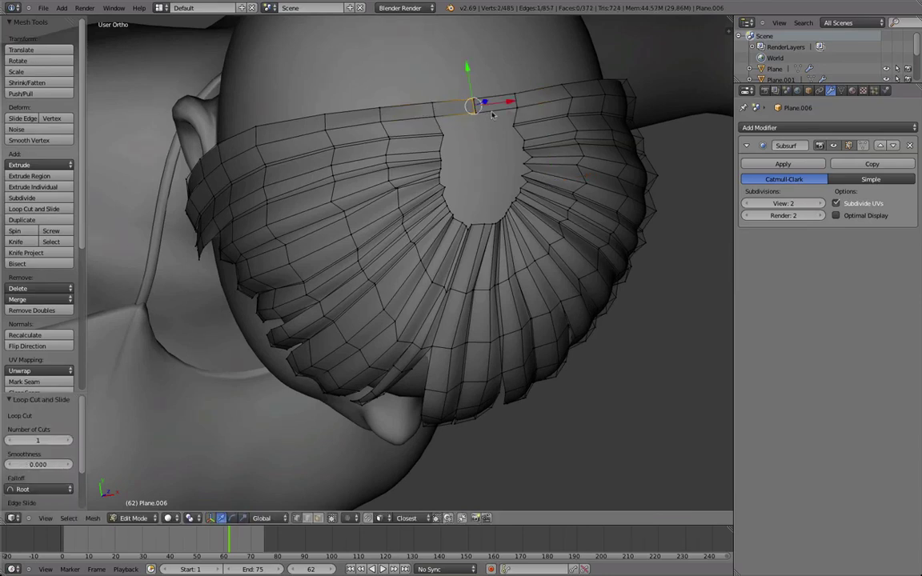
pyautogui.hotkey('ctrl', 'r')
pyautogui.click(490, 115)
pyautogui.click(471, 121)
# - Spread the two outer centre loops apart and rotate them so they taper toward the band's back edge
pyautogui.press('KP_Decimal')
pyautogui.scroll(-5, 301, 216)
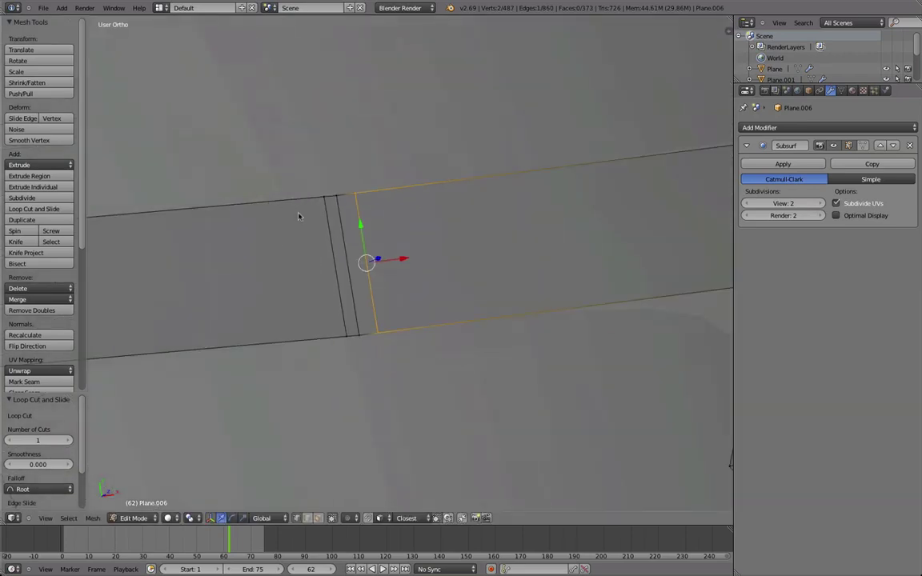
pyautogui.press('g')
pyautogui.press('g')
pyautogui.click(316, 239)
pyautogui.press('g')
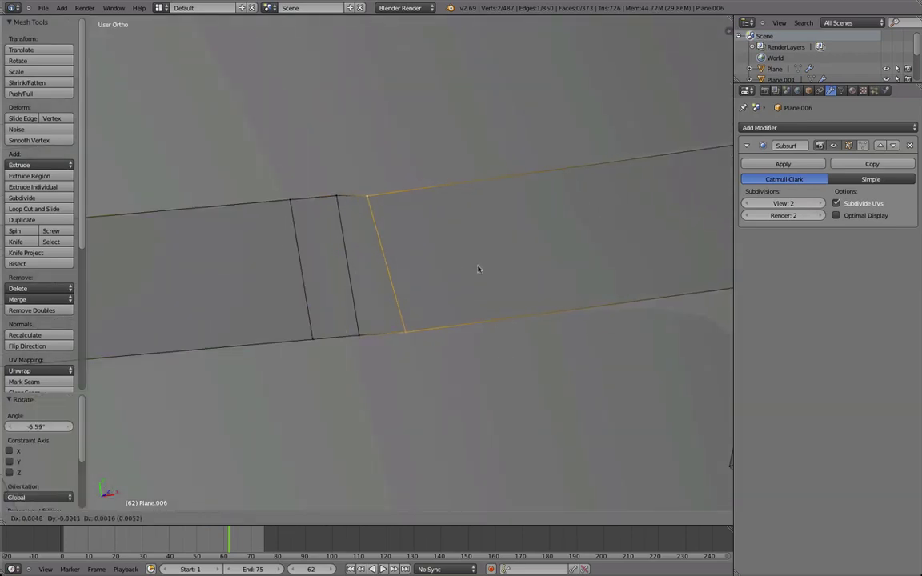
pyautogui.click(478, 267)
pyautogui.press('r')
pyautogui.click(337, 281)
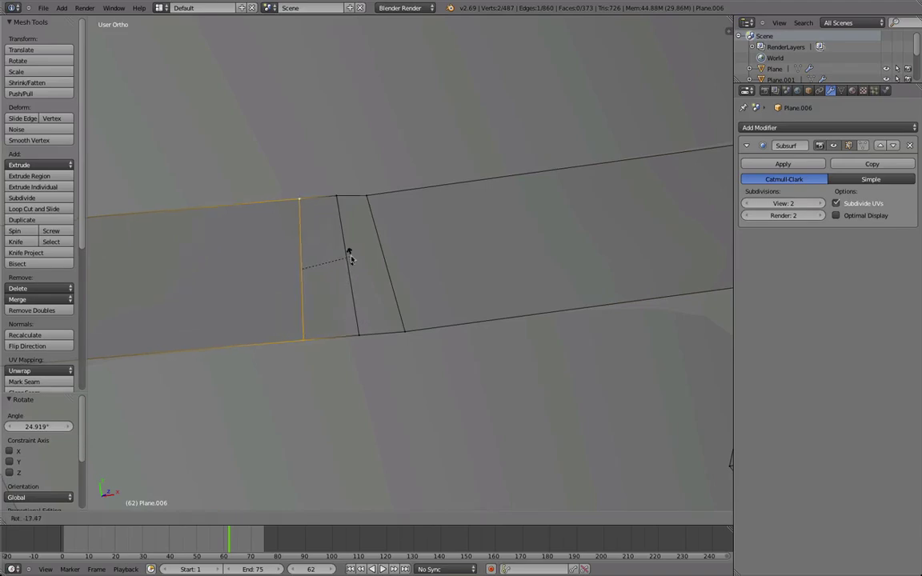
pyautogui.press('g')
pyautogui.click(362, 260)
# - Extrude the narrow centre edges of the crown bridge forward along Y in successive segments over the open crown
pyautogui.scroll(-10, 362, 260)
pyautogui.moveTo(256, 457); pyautogui.dragTo(384, 268, button='middle')
pyautogui.press('e')
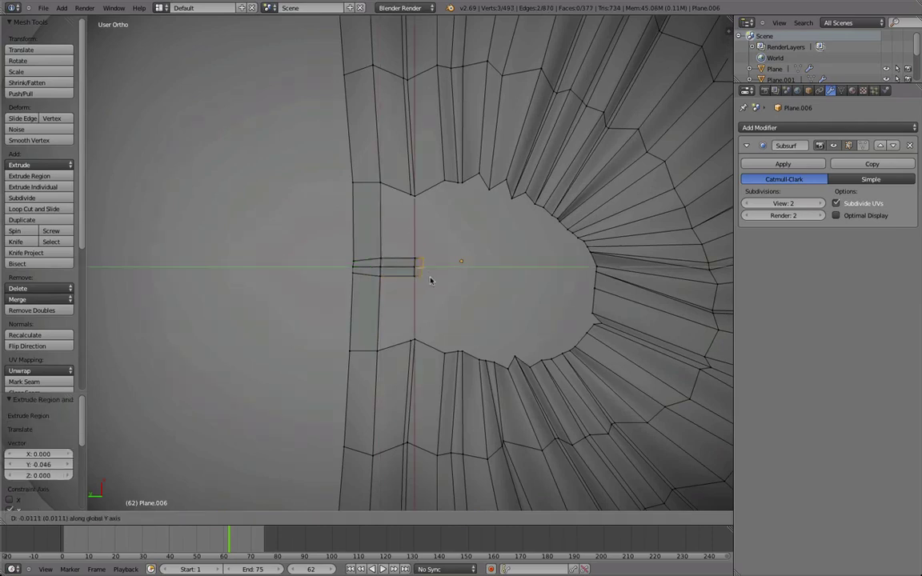
pyautogui.click(483, 274)
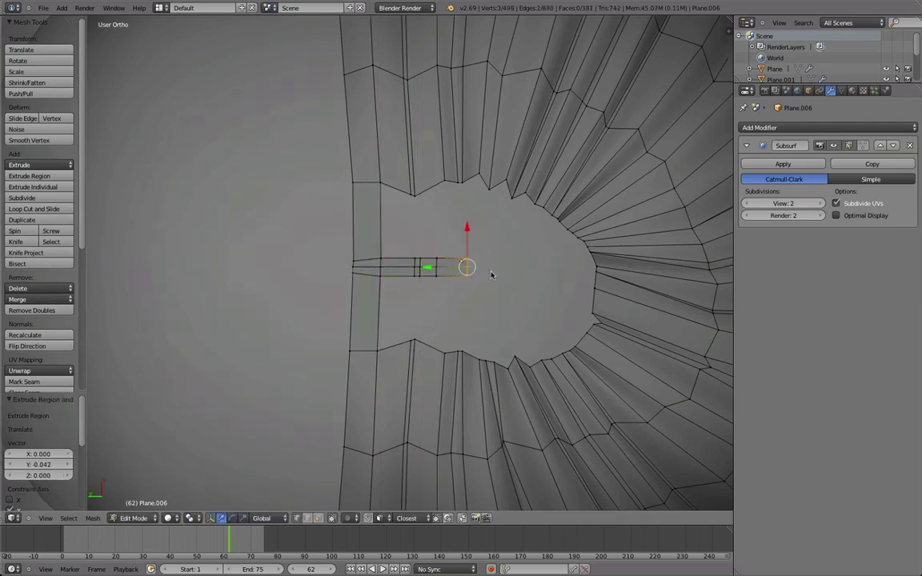
pyautogui.press('a')
# - Add a loop cut to the crown band on each side of the narrow centre strip
pyautogui.hotkey('ctrl', 'r')
pyautogui.click(385, 314)
pyautogui.click(380, 296)
pyautogui.hotkey('ctrl', 'r')
pyautogui.click(374, 241)
pyautogui.click(383, 251)
# - Extrude both long sides of the centre strip's front part outward along X
pyautogui.press('a')
pyautogui.moveTo(420, 250); pyautogui.dragTo(407, 247)
pyautogui.press('e')
pyautogui.press('y')
pyautogui.press('x')
pyautogui.click(408, 234)
pyautogui.press('a')
pyautogui.press('b')
pyautogui.moveTo(500, 316); pyautogui.dragTo(405, 272)
pyautogui.press('e')
pyautogui.press('x')
pyautogui.click(404, 286)
pyautogui.press('a')
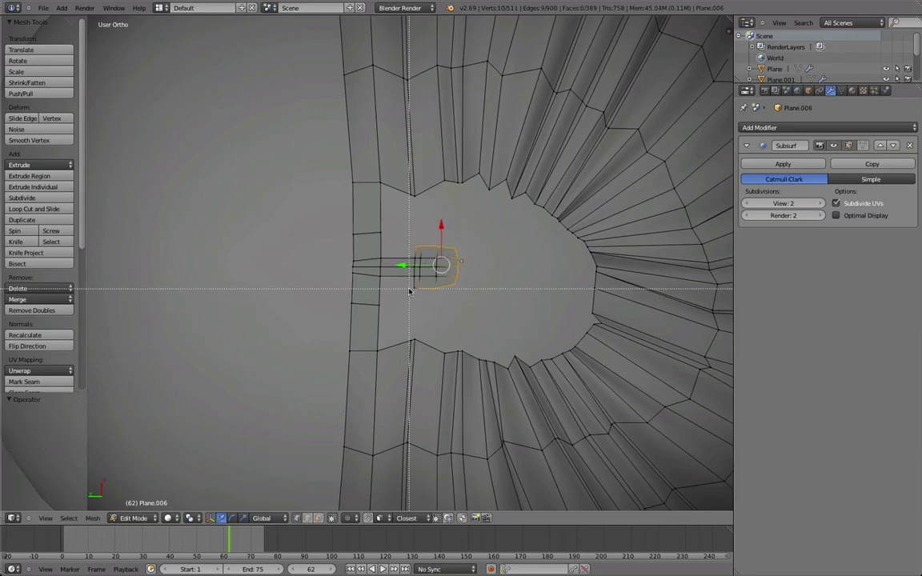
# - Raise the centre piece's vertices about 0.013 along Z and shift them forward along Y
pyautogui.moveTo(426, 303); pyautogui.dragTo(407, 343, button='middle')
pyautogui.press('g')
pyautogui.press('z')
pyautogui.click(430, 334)
pyautogui.moveTo(346, 416); pyautogui.dragTo(409, 152, button='middle')
pyautogui.press('z')
pyautogui.press('z')
pyautogui.press('g')
pyautogui.rightClick(402, 175)
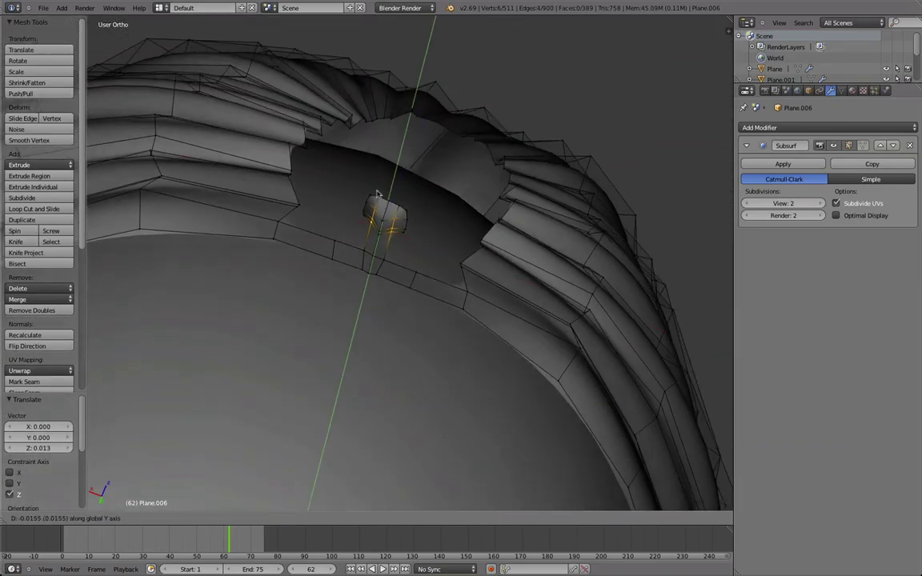
pyautogui.click(378, 195)
# - Reposition the centre piece's vertices and adjust the vertices along the crown band's front edge
pyautogui.moveTo(377, 196)
pyautogui.mouseDown(button='middle')
pyautogui.moveTo(389, 205)
pyautogui.moveTo(395, 192)
pyautogui.moveTo(365, 314)
pyautogui.moveTo(424, 331)
pyautogui.moveTo(436, 324)
pyautogui.mouseUp(button='middle')
pyautogui.press('g')
pyautogui.click(396, 189)
pyautogui.press('z')
pyautogui.press('z')
pyautogui.scroll(-2, 365, 313)
pyautogui.rightClick(381, 272)
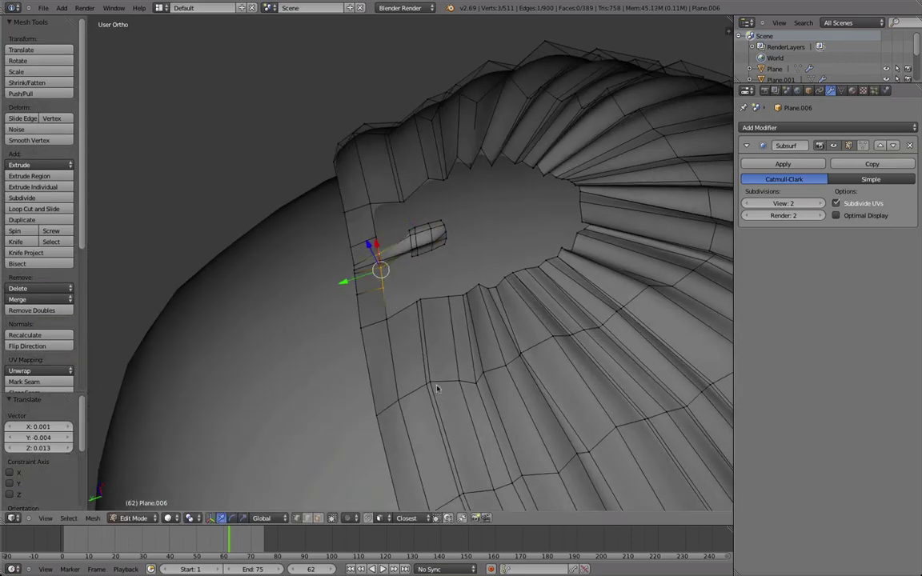
pyautogui.moveTo(437, 388); pyautogui.dragTo(420, 259, button='middle')
pyautogui.press('z')
pyautogui.press('z')
# - Fill the gaps between the centre piece and the crown band with faces on both sides
pyautogui.scroll(4, 420, 259)
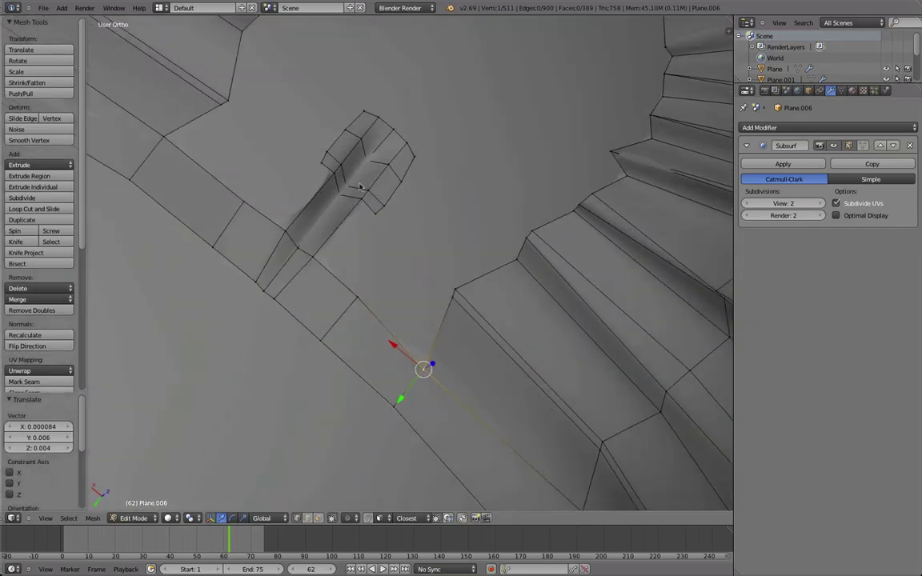
pyautogui.press('f')
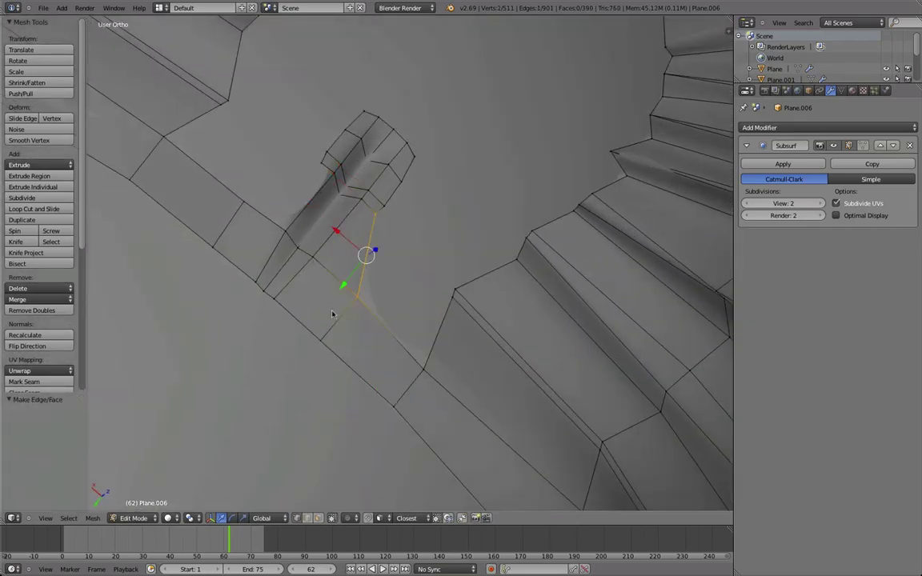
pyautogui.press('f')
pyautogui.moveTo(309, 372); pyautogui.dragTo(264, 339, button='middle')
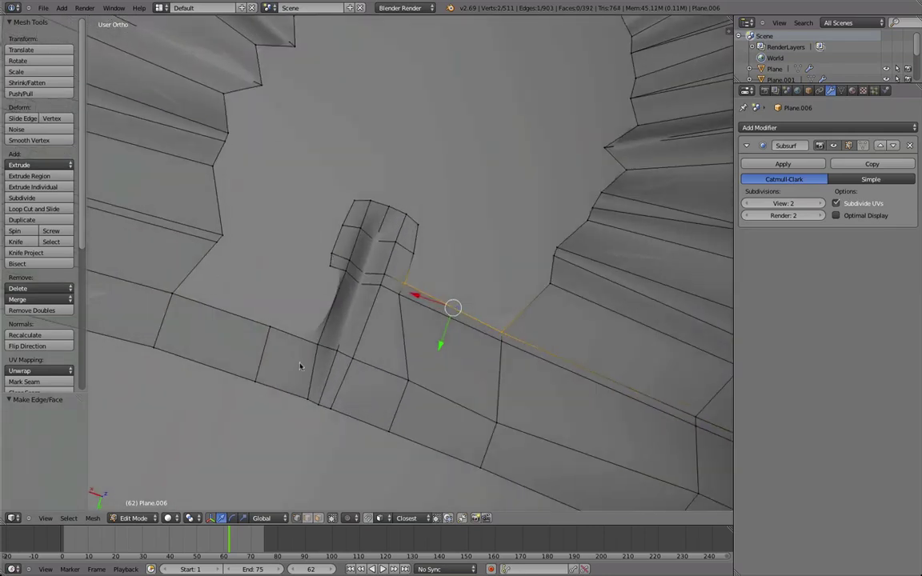
pyautogui.press('f')
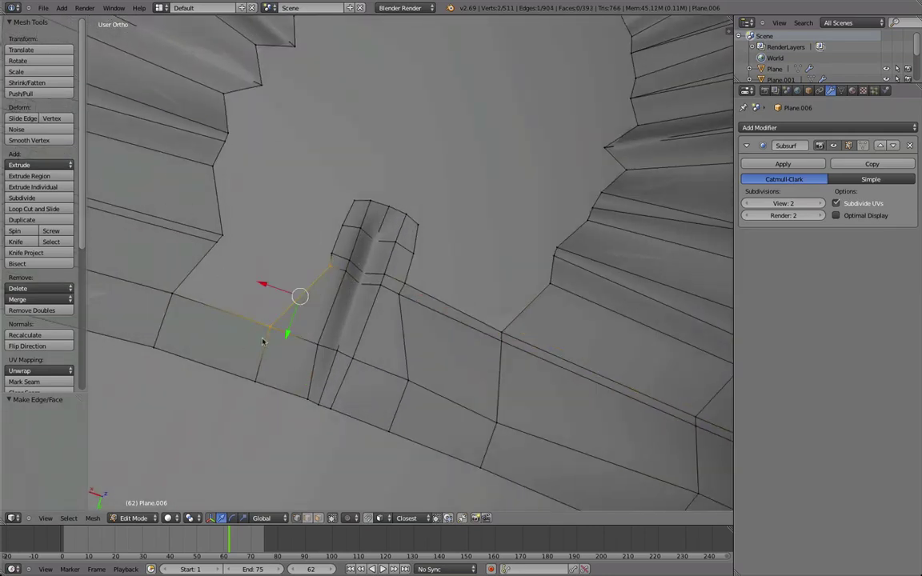
pyautogui.press('f')
# - Move the edges where the new faces meet the side strands and rotate the last one about 23°
pyautogui.moveTo(194, 301); pyautogui.dragTo(276, 291, button='middle')
pyautogui.press('g')
pyautogui.click(257, 284)
pyautogui.rightClick(480, 332)
pyautogui.press('g')
pyautogui.click(501, 346)
pyautogui.press('r')
pyautogui.click(467, 400)
pyautogui.moveTo(440, 418); pyautogui.dragTo(360, 297, button='middle')
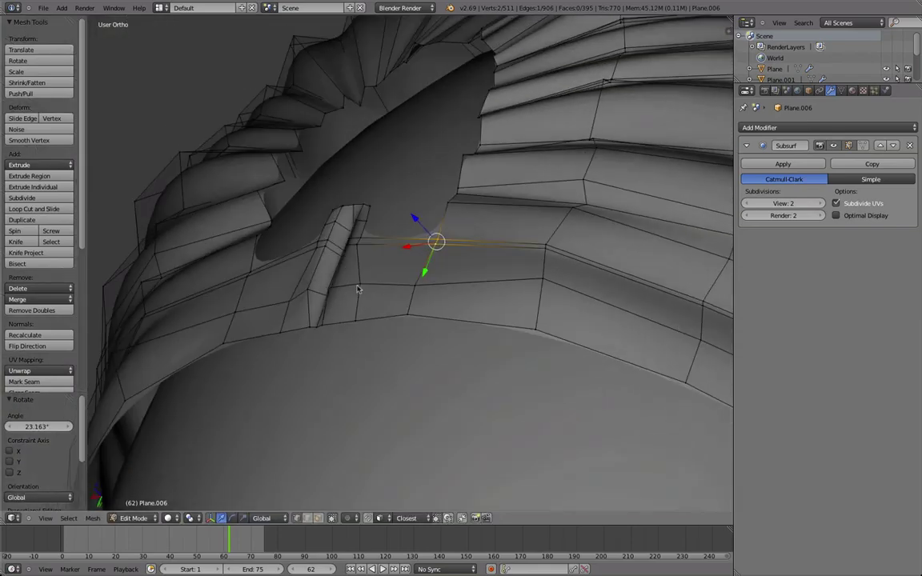
# - Select the vertices along the crown band's middle row beside the centre strip, move them and smooth them
pyautogui.rightClick(360, 288)
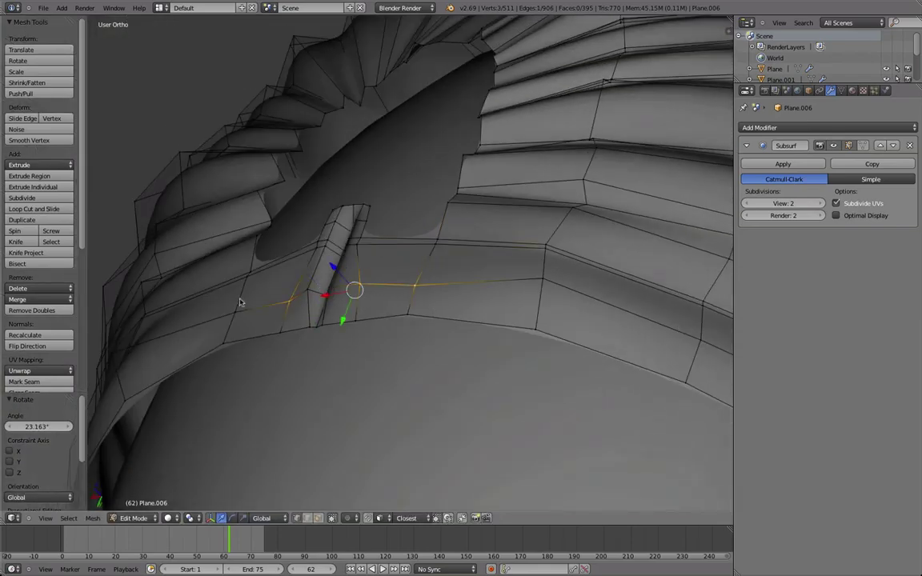
pyautogui.keyDown('shift'); pyautogui.rightClick(238, 304); pyautogui.keyUp('shift')
pyautogui.moveTo(240, 304); pyautogui.dragTo(385, 316, button='middle')
pyautogui.press('g')
pyautogui.click(306, 249)
pyautogui.press('a')
pyautogui.press('w')
pyautogui.click(350, 305)
# - Lift the vertices at the base of the centre strip and smooth the area
pyautogui.press('Tab')
pyautogui.scroll(-5, 464, 386)
pyautogui.scroll(4, 354, 248)
pyautogui.press('Tab')
pyautogui.scroll(4, 354, 249)
pyautogui.press('g')
pyautogui.click(386, 301)
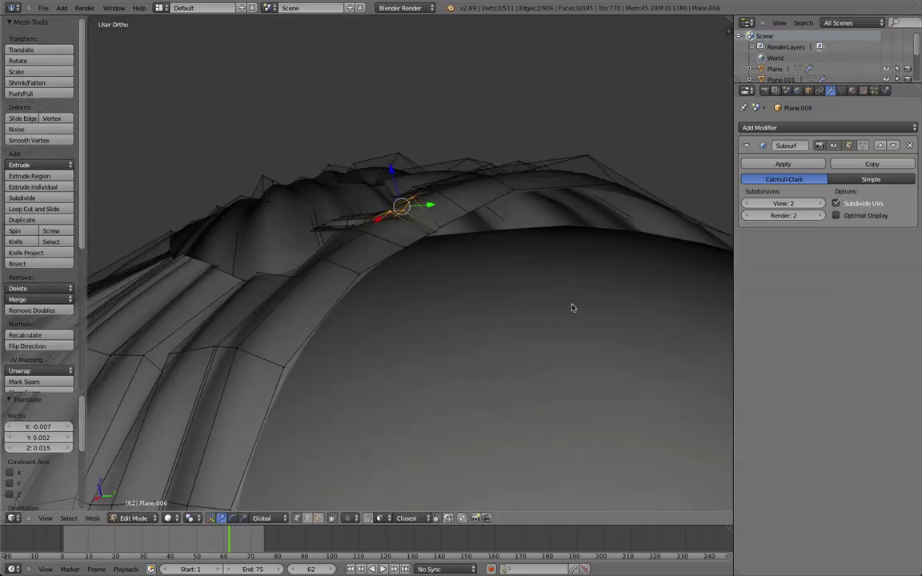
pyautogui.moveTo(538, 332); pyautogui.dragTo(358, 241, button='middle')
pyautogui.moveTo(354, 221); pyautogui.dragTo(355, 207)
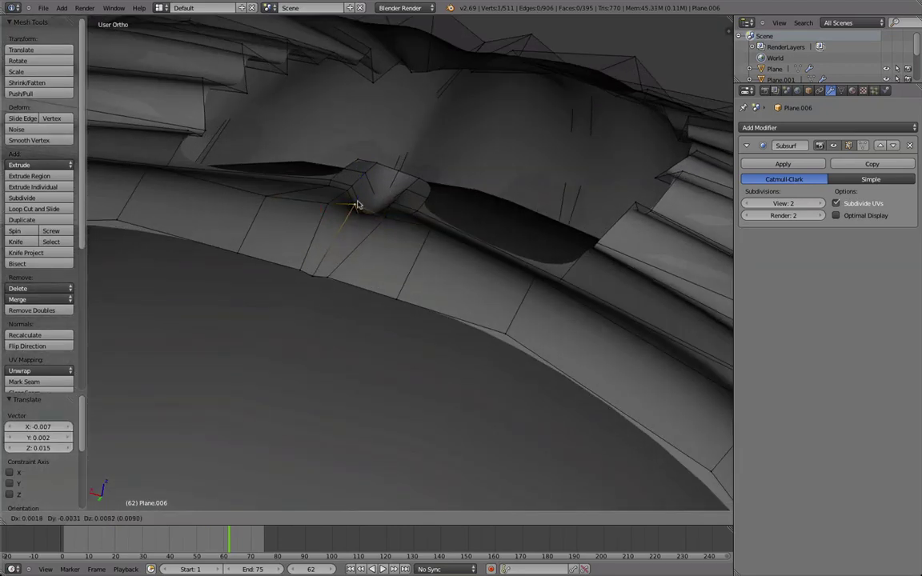
pyautogui.press('w')
pyautogui.click(311, 271)
# - Scale and move the centre strip's vertices along the crown band to space its edges more evenly
pyautogui.moveTo(312, 273); pyautogui.dragTo(323, 314, button='middle')
pyautogui.scroll(-4, 295, 421)
pyautogui.scroll(4, 331, 302)
pyautogui.press('g')
pyautogui.click(327, 320)
pyautogui.press('s')
pyautogui.click(492, 290)
pyautogui.rightClick(508, 287)
pyautogui.press('g')
pyautogui.click(518, 288)
pyautogui.press('g')
pyautogui.click(288, 264)
# - Select the three vertices on the crown band's free edge in line with the centre strip and smooth the area around them twice
pyautogui.press('a')
pyautogui.press('b')
pyautogui.moveTo(480, 290); pyautogui.dragTo(301, 220)
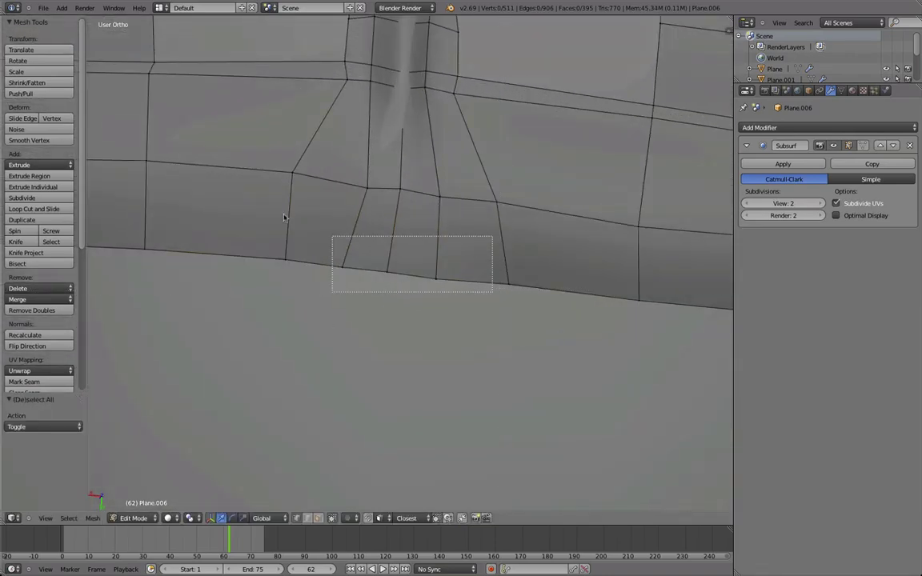
pyautogui.scroll(-6, 240, 272)
pyautogui.moveTo(195, 329)
pyautogui.mouseDown(button='middle')
pyautogui.moveTo(356, 218)
pyautogui.moveTo(391, 103)
pyautogui.moveTo(362, 310)
pyautogui.moveTo(284, 270)
pyautogui.moveTo(361, 288)
pyautogui.moveTo(352, 332)
pyautogui.mouseUp(button='middle')
pyautogui.press('Tab')
pyautogui.scroll(2, 352, 320)
pyautogui.press('Tab')
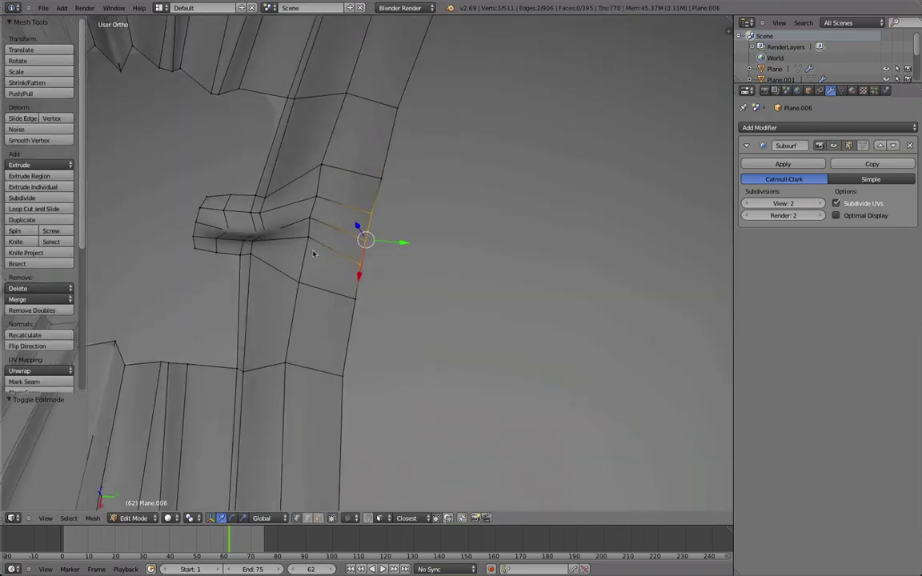
pyautogui.rightClick(317, 227)
pyautogui.press('w')
pyautogui.click(319, 227)
pyautogui.press('w')
pyautogui.click(319, 227)
# - Select the five crown band vertices around the base of the centre strip and inspect the crown in Object Mode
pyautogui.moveTo(348, 368); pyautogui.dragTo(329, 309, button='middle')
pyautogui.press('a')
pyautogui.press('b')
pyautogui.moveTo(330, 308); pyautogui.dragTo(280, 96)
pyautogui.press('a')
pyautogui.press('b')
pyautogui.moveTo(326, 337); pyautogui.dragTo(287, 164)
pyautogui.press('Tab')
pyautogui.scroll(-8, 302, 256)
pyautogui.moveTo(302, 256); pyautogui.dragTo(346, 214, button='middle')
pyautogui.scroll(-4, 309, 201)
pyautogui.scroll(4, 364, 405)
pyautogui.press('Tab')
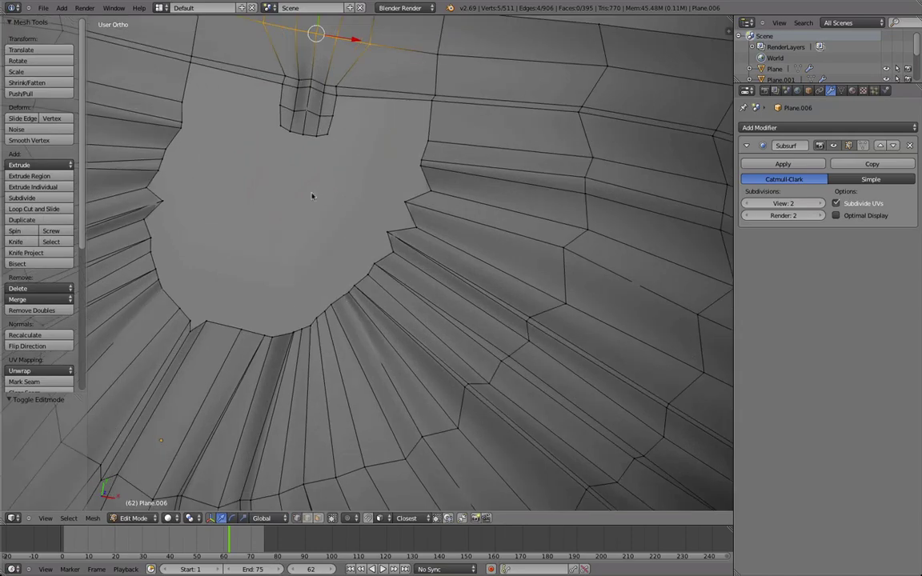
# - Try to connect the centre strip's tip straight across the crown opening to the opposite rim with an edge
pyautogui.moveTo(295, 256); pyautogui.dragTo(309, 380, button='middle')
pyautogui.rightClick(309, 374)
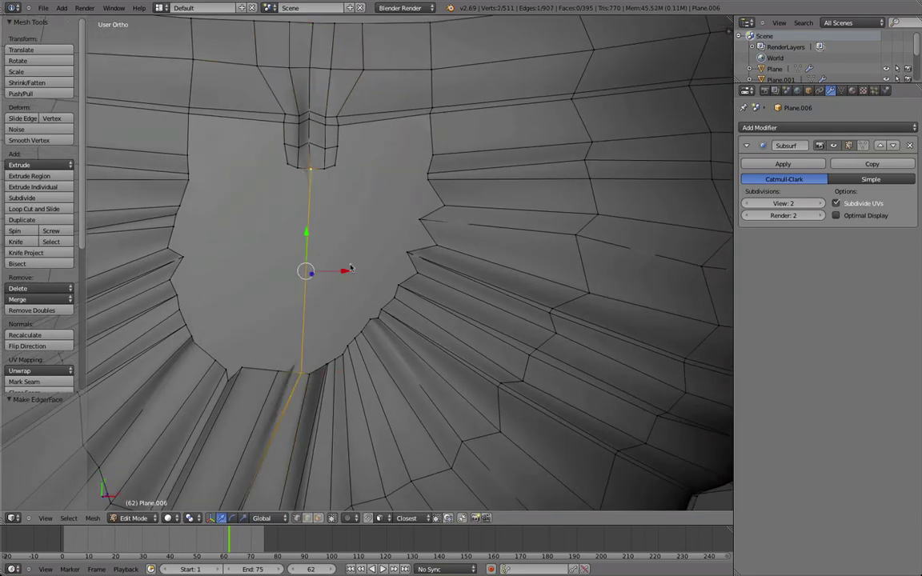
pyautogui.scroll(-2, 351, 272)
pyautogui.moveTo(336, 290)
pyautogui.mouseDown(button='middle')
pyautogui.moveTo(330, 259)
pyautogui.moveTo(335, 288)
pyautogui.mouseUp(button='middle')
pyautogui.scroll(-1, 335, 287)
pyautogui.hotkey('ctrl', 'z')
# - Connect the centre strip's tip to the notch in the opposite rim with an edge and fill the first face beside the strip
pyautogui.keyDown('shift'); pyautogui.moveTo(309, 223); pyautogui.dragTo(351, 232, button='middle'); pyautogui.keyUp('shift')
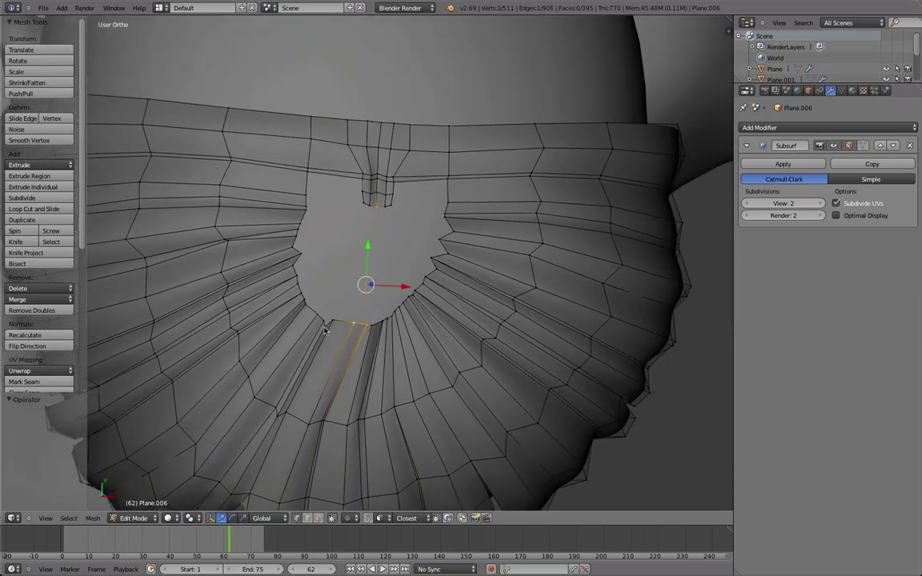
pyautogui.press('f')
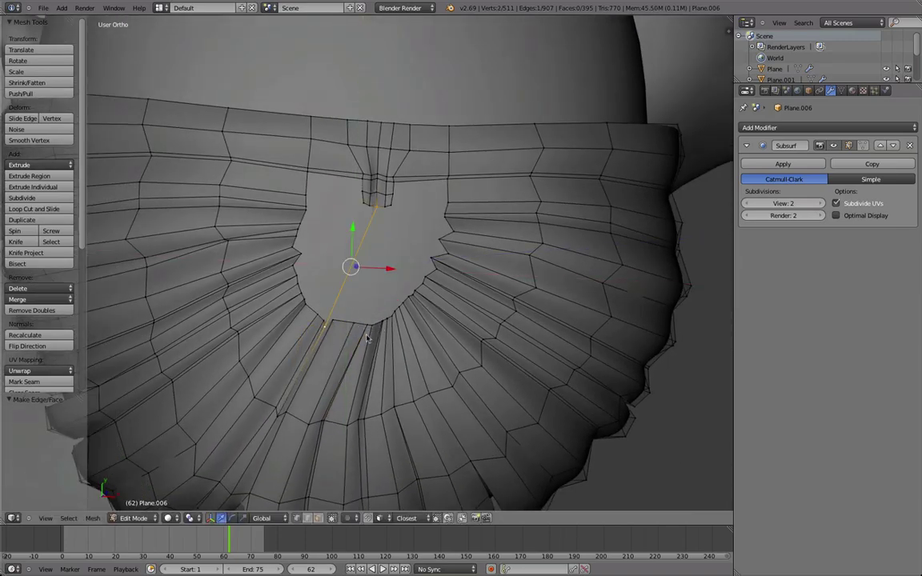
pyautogui.press('KP_Decimal')
pyautogui.press('a')
pyautogui.scroll(-5, 350, 165)
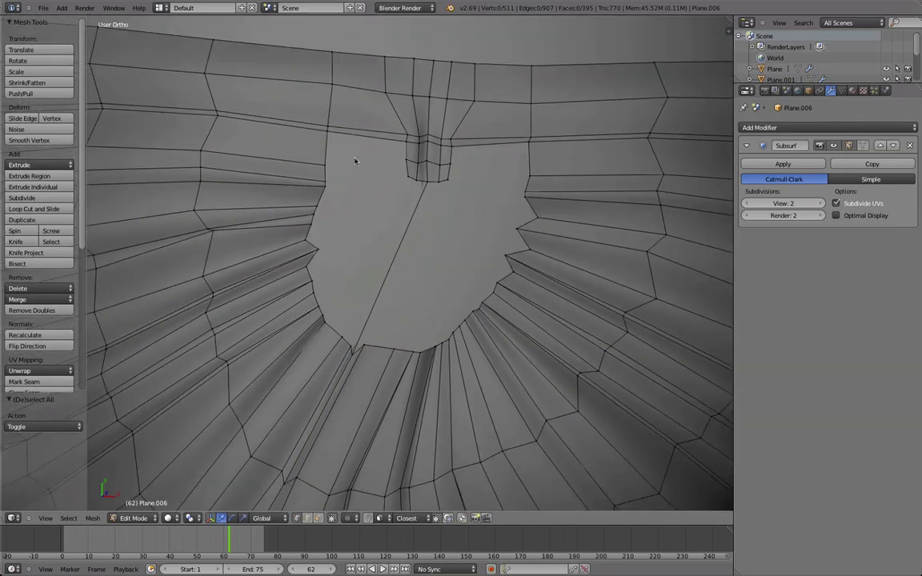
pyautogui.scroll(5, 316, 81)
pyautogui.press('f')
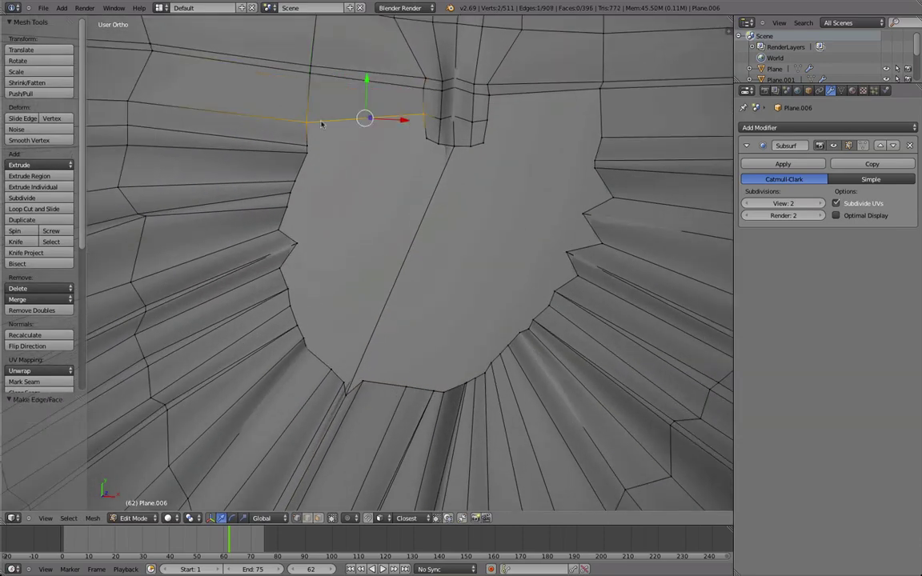
# - Try to fill a second face between the rim and the strip's side and pull the neighbouring rim vertex outward
pyautogui.rightClick(308, 144)
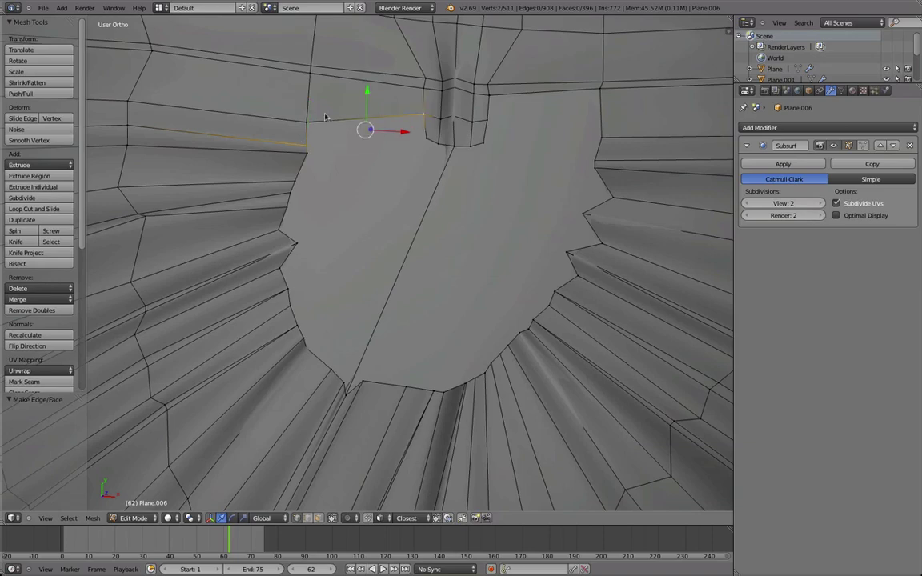
pyautogui.press('a')
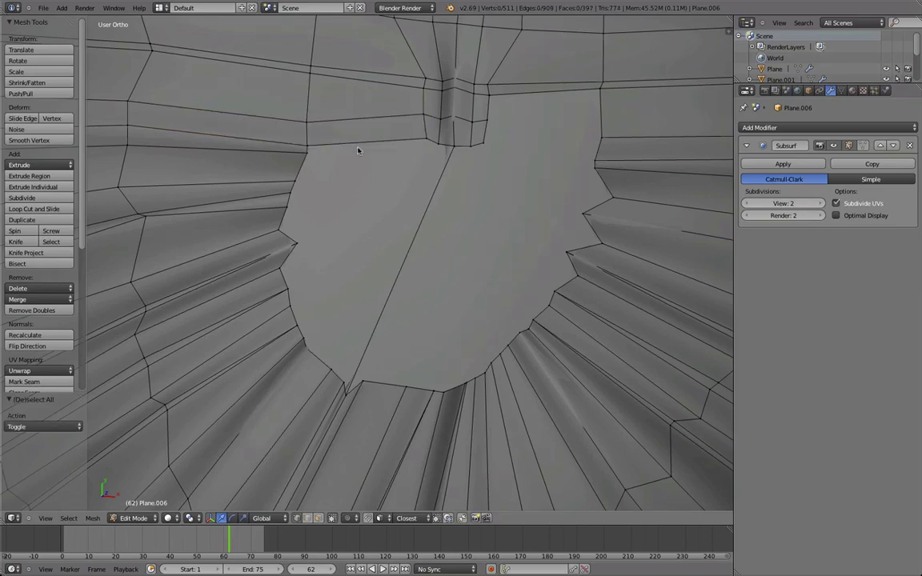
pyautogui.moveTo(312, 150); pyautogui.dragTo(291, 162, button='right')
pyautogui.click(278, 167)
pyautogui.scroll(-3, 289, 173)
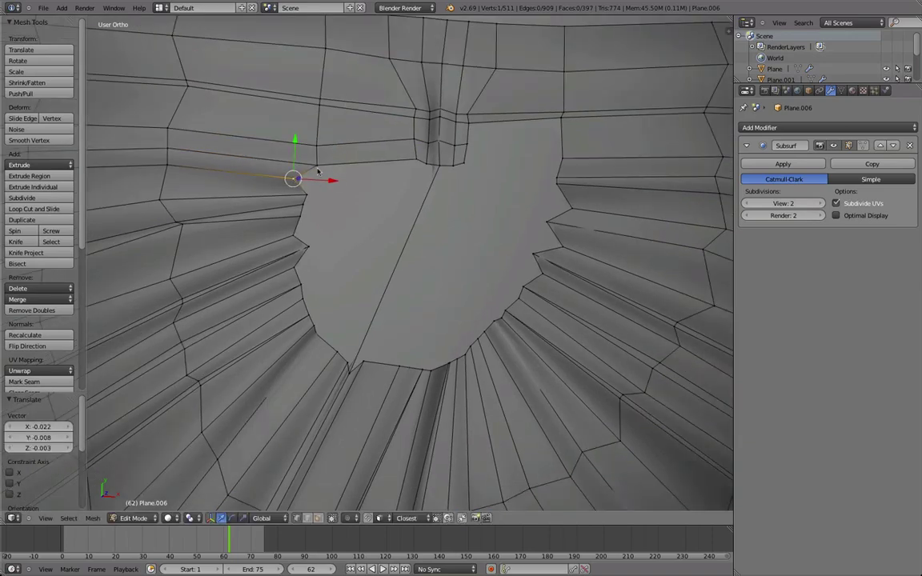
pyautogui.scroll(2, 320, 174)
pyautogui.hotkey('ctrl', 'z')
pyautogui.hotkey('ctrl', 'z')
pyautogui.hotkey('ctrl', 'z')
pyautogui.hotkey('ctrl', 'z')
# - Pull the rim vertex beside the first new face outward and fill a four-sided face between three rim vertices and the strip's side vertex
pyautogui.moveTo(318, 167)
pyautogui.mouseDown(button='right')
pyautogui.moveTo(290, 142)
pyautogui.moveTo(304, 157)
pyautogui.mouseUp(button='right')
pyautogui.click(308, 153)
pyautogui.click(305, 158)
pyautogui.keyDown('shift'); pyautogui.rightClick(315, 170); pyautogui.keyUp('shift')
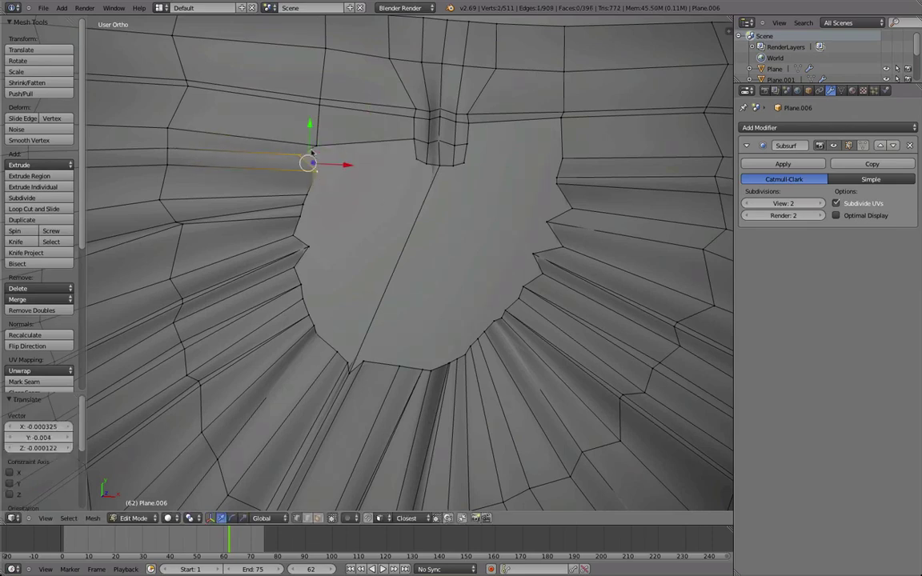
pyautogui.keyDown('shift'); pyautogui.rightClick(412, 138); pyautogui.keyUp('shift')
pyautogui.press('f')
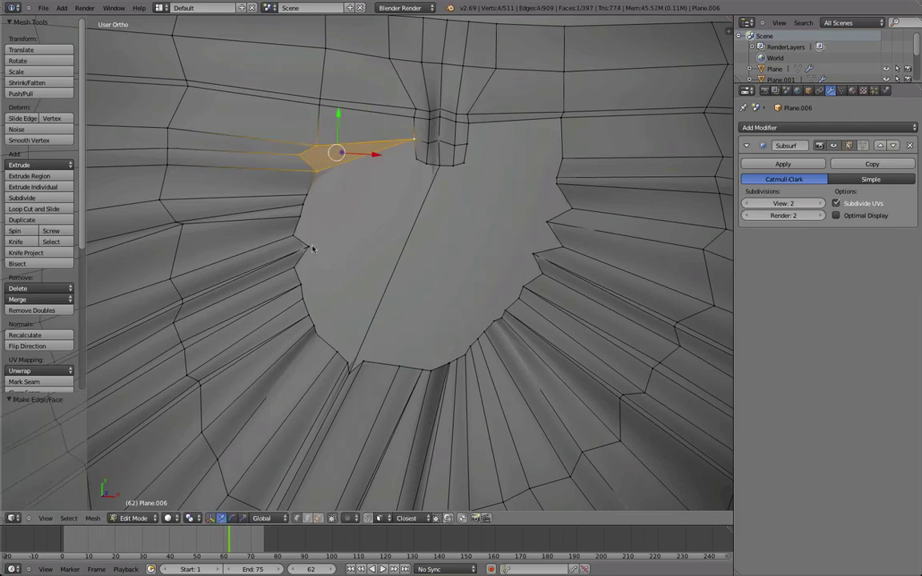
# - Merge three neighbouring rim vertices on the opening's left side at their center
pyautogui.rightClick(357, 367)
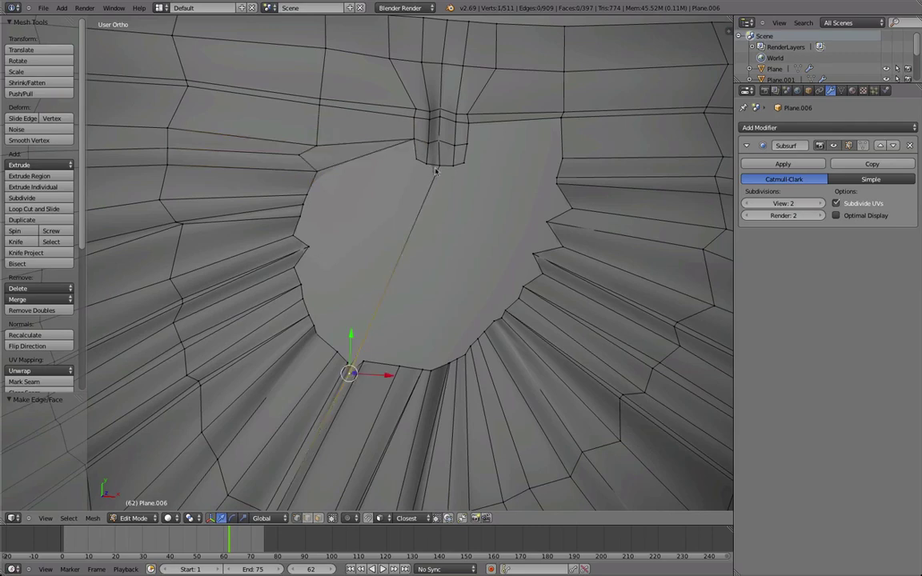
pyautogui.moveTo(381, 253); pyautogui.dragTo(288, 216, button='middle')
pyautogui.moveTo(286, 197); pyautogui.dragTo(281, 196, button='right')
pyautogui.moveTo(322, 309); pyautogui.dragTo(376, 267, button='middle')
pyautogui.moveTo(378, 311); pyautogui.dragTo(372, 227, button='middle')
pyautogui.press('w')
pyautogui.click(372, 245)
pyautogui.click(371, 249)
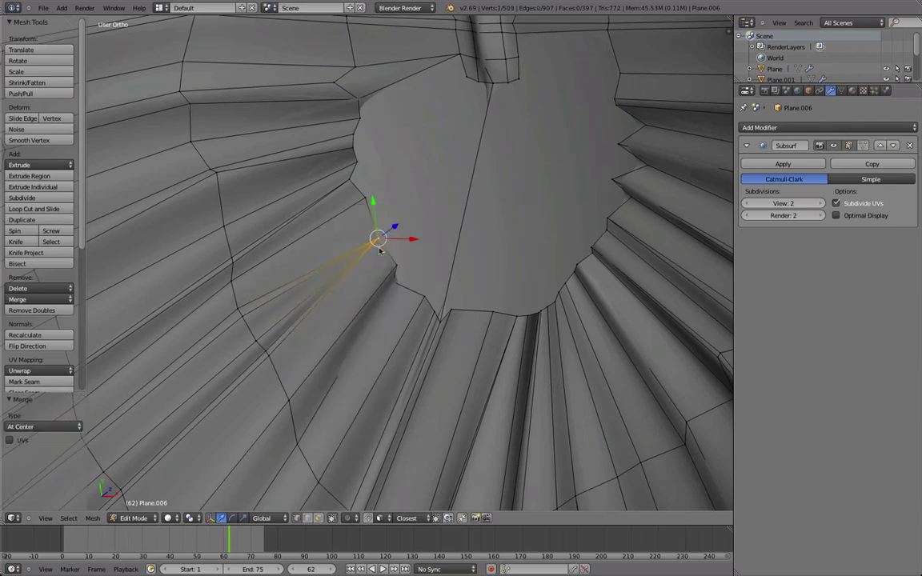
# - Dissolve the edge from the merged rim vertex to the next vertex row and move a vertex in that row to even the spacing
pyautogui.rightClick(255, 338)
pyautogui.keyDown('shift'); pyautogui.rightClick(376, 240); pyautogui.keyUp('shift')
pyautogui.press('x')
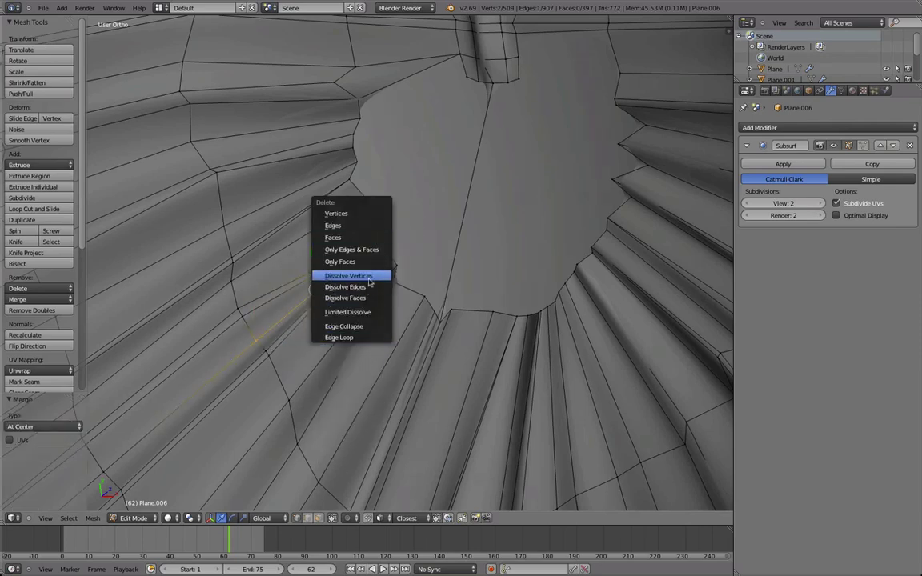
pyautogui.click(369, 281)
pyautogui.hotkey('ctrl', 'z')
pyautogui.press('x')
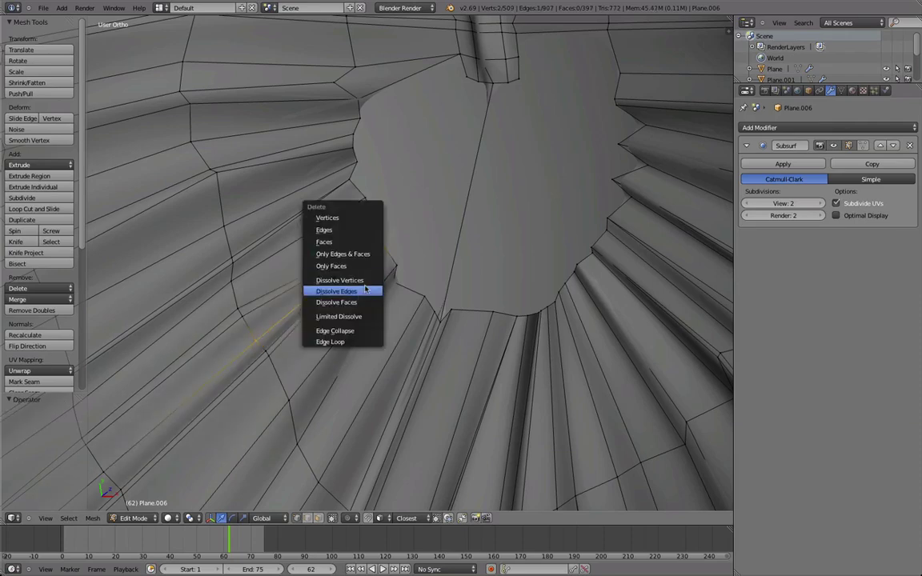
pyautogui.click(364, 289)
pyautogui.rightClick(265, 349)
pyautogui.press('g')
pyautogui.click(245, 342)
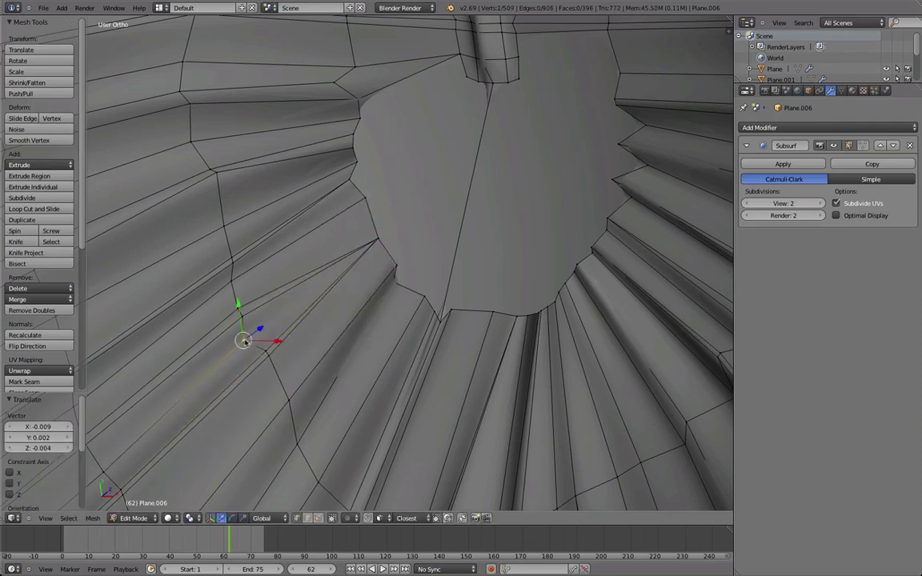
# - Move the rim vertices near the merged point and the notch vertex to even out the opening's outline
pyautogui.scroll(-4, 288, 331)
pyautogui.moveTo(288, 331); pyautogui.dragTo(347, 274, button='middle')
pyautogui.scroll(3, 347, 273)
pyautogui.moveTo(331, 191); pyautogui.dragTo(335, 234, button='middle')
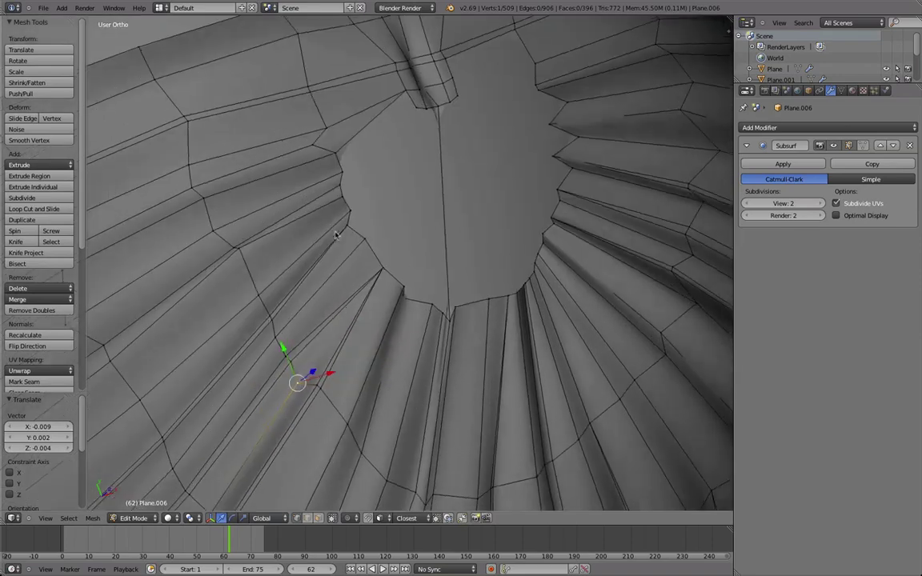
pyautogui.rightClick(348, 237)
pyautogui.press('g')
pyautogui.click(362, 248)
pyautogui.rightClick(365, 250)
pyautogui.press('g')
pyautogui.rightClick(356, 272)
pyautogui.moveTo(357, 272); pyautogui.dragTo(359, 353, button='middle')
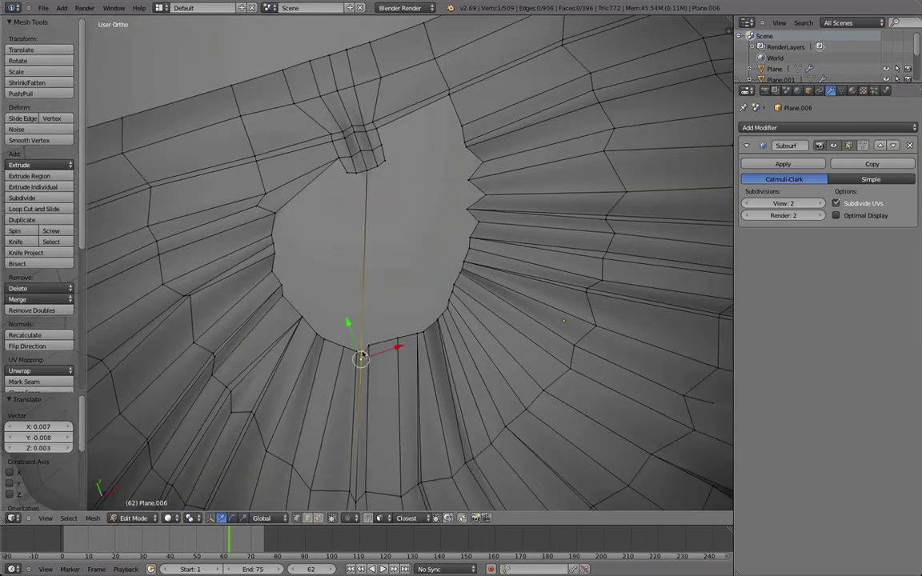
pyautogui.press('g')
pyautogui.scroll(4, 386, 324)
pyautogui.click(388, 321)
pyautogui.scroll(-1, 360, 322)
# - Examine the hair around the crown opening in Object Mode, switching between wireframe and solid shading
pyautogui.press('Tab')
pyautogui.scroll(-4, 354, 334)
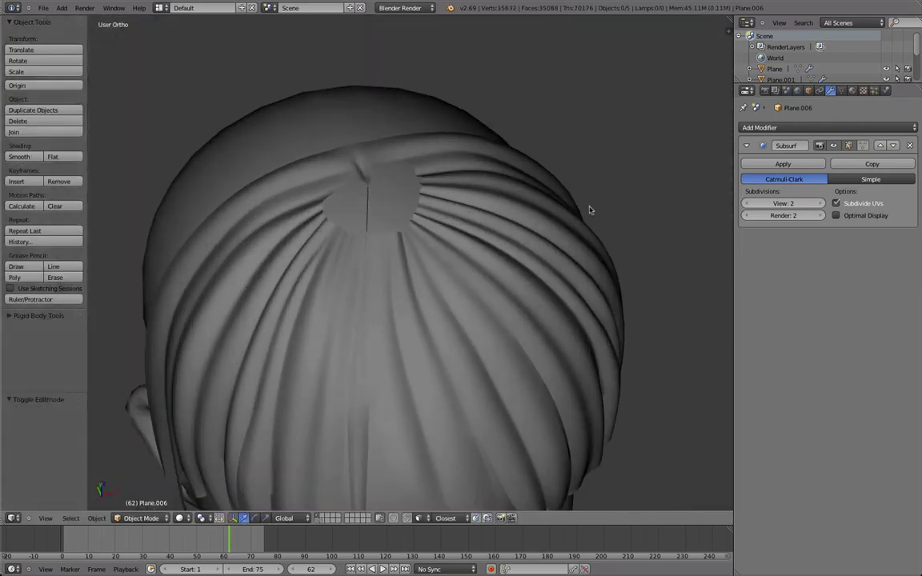
pyautogui.press('z')
pyautogui.scroll(8, 376, 392)
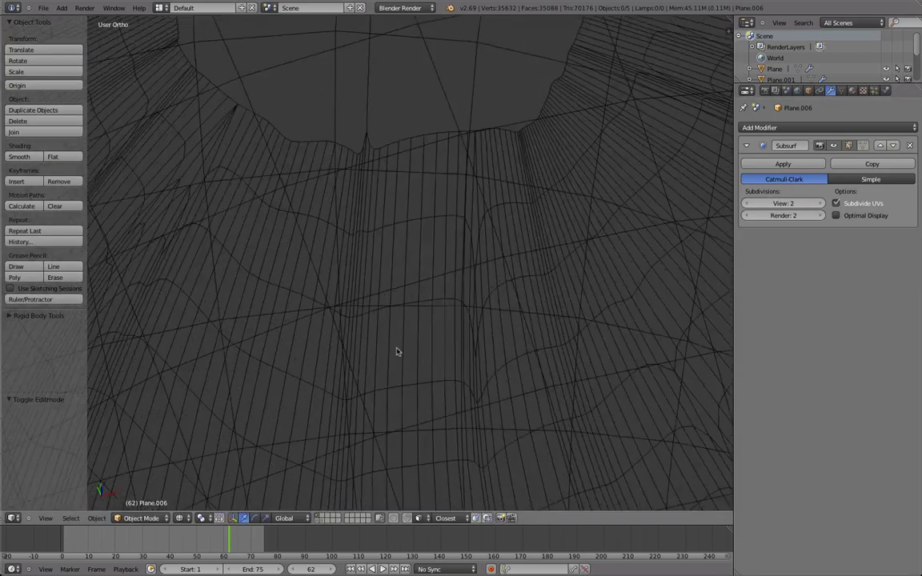
pyautogui.press('z')
pyautogui.moveTo(304, 196); pyautogui.dragTo(405, 171, button='middle')
pyautogui.scroll(-3, 322, 247)
pyautogui.press('z')
pyautogui.scroll(4, 322, 249)
pyautogui.scroll(-5, 496, 320)
pyautogui.press('z')
pyautogui.moveTo(456, 354)
pyautogui.mouseDown(button='middle')
pyautogui.moveTo(358, 169)
pyautogui.moveTo(469, 433)
pyautogui.moveTo(323, 408)
pyautogui.moveTo(541, 367)
pyautogui.moveTo(554, 330)
pyautogui.mouseUp(button='middle')
pyautogui.scroll(3, 323, 408)
pyautogui.rightClick(553, 330)
pyautogui.moveTo(687, 263); pyautogui.dragTo(335, 375, button='middle')
# - Smooth the three rim vertices at the four-sided face, turn off proportional editing and move the adjacent rim vertex slightly
pyautogui.press('Tab')
pyautogui.scroll(7, 349, 249)
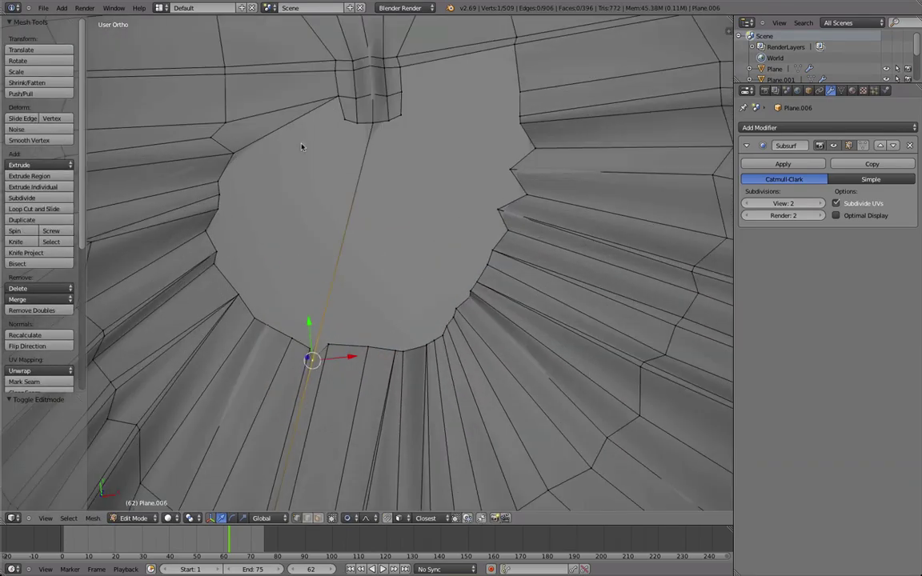
pyautogui.moveTo(302, 144); pyautogui.dragTo(238, 152, button='middle')
pyautogui.rightClick(240, 149)
pyautogui.keyDown('shift'); pyautogui.rightClick(255, 144); pyautogui.keyUp('shift')
pyautogui.press('g')
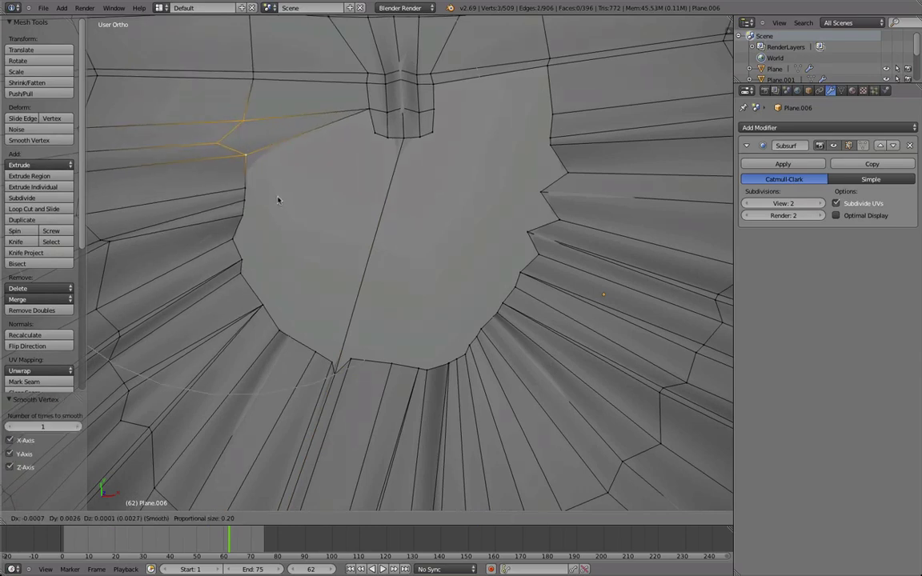
pyautogui.click(247, 186)
pyautogui.press('o')
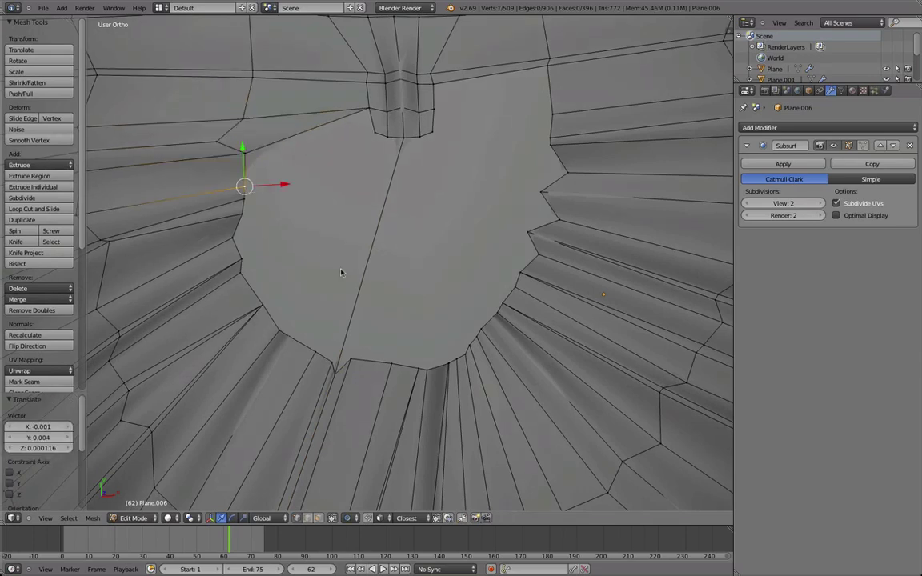
# - Fill a narrow face from the centre strip's end across to the rim and another face between the strip's corner and the side rim
pyautogui.rightClick(270, 318)
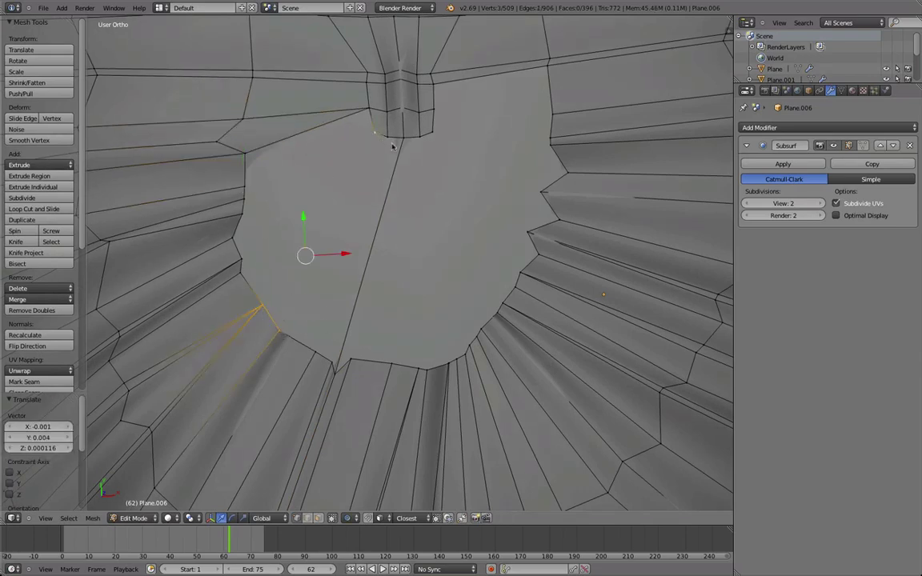
pyautogui.press('f')
pyautogui.rightClick(364, 138)
pyautogui.keyDown('shift'); pyautogui.rightClick(324, 104); pyautogui.keyUp('shift')
pyautogui.keyDown('shift'); pyautogui.rightClick(246, 178); pyautogui.keyUp('shift')
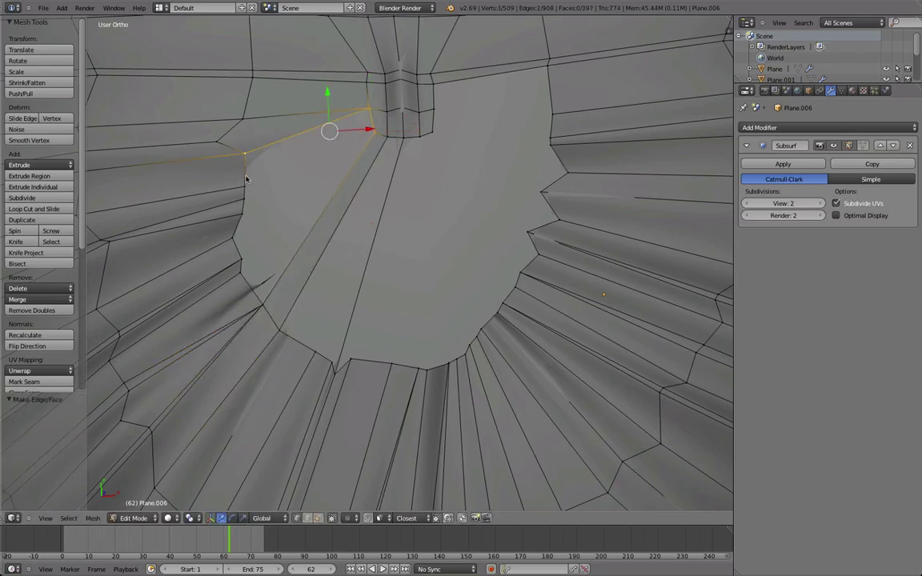
# - Add a loop cut across the narrow bridging face, slide it close to the centre strip and move its vertex slightly away from the strip
pyautogui.rightClick(236, 249)
pyautogui.press('g')
pyautogui.press('g')
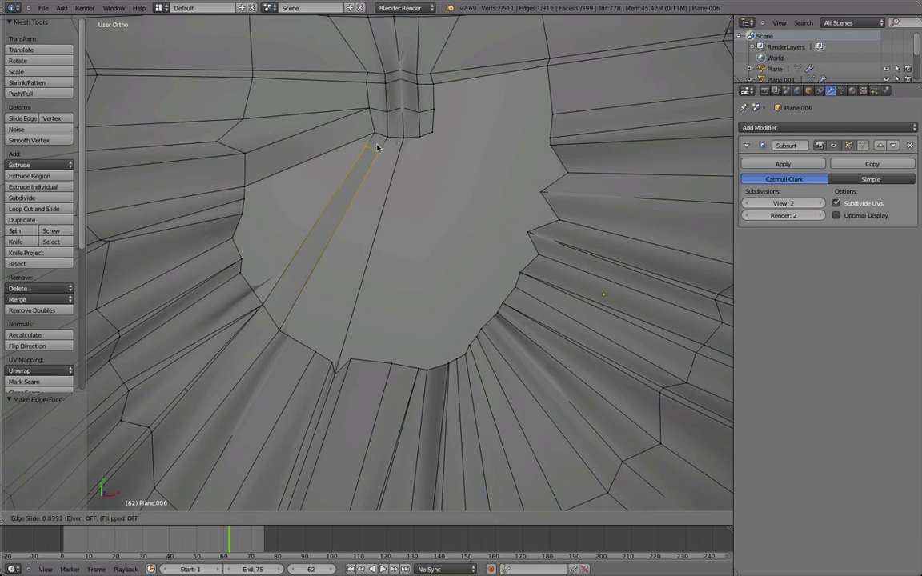
pyautogui.click(377, 149)
pyautogui.press('g')
pyautogui.click(383, 159)
# - Fill the face between the loop cut's vertex and the side rim, and pull that face's lower rim vertex outward
pyautogui.rightClick(372, 139)
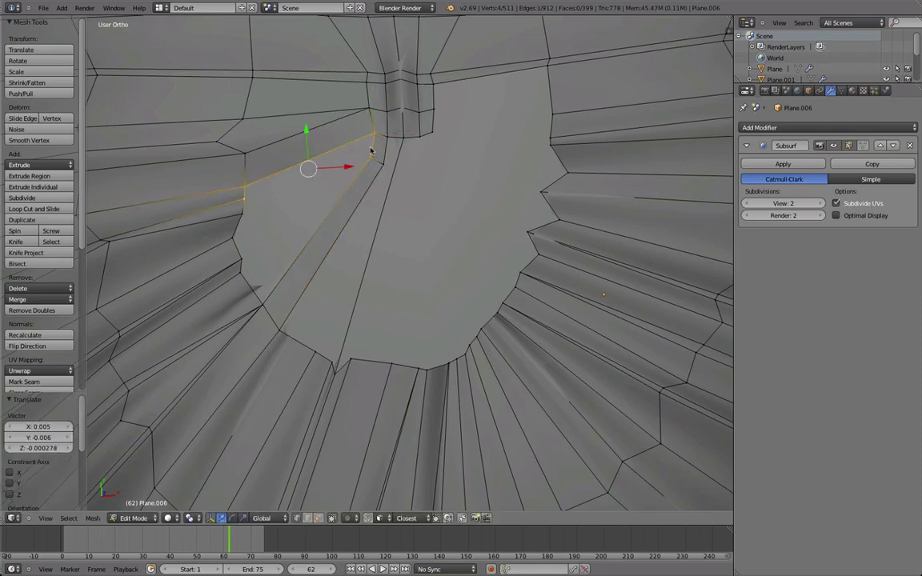
pyautogui.rightClick(372, 146)
pyautogui.rightClick(243, 200)
pyautogui.press('g')
pyautogui.click(224, 200)
pyautogui.scroll(-3, 368, 184)
pyautogui.scroll(4, 320, 232)
pyautogui.press('Tab')
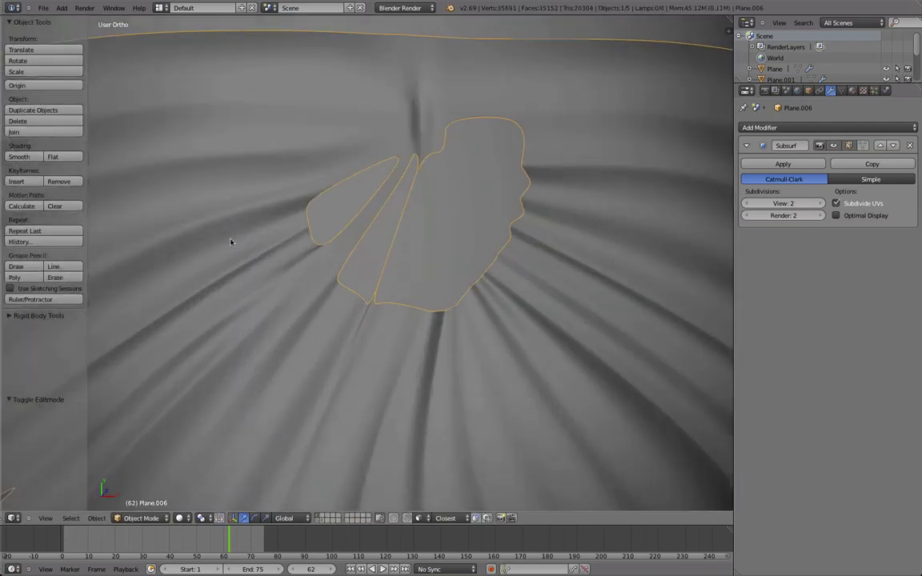
# - Smooth the side rim vertices at the new faces twice, checking the surface in Object Mode
pyautogui.press('Tab')
pyautogui.press('w')
pyautogui.click(344, 323)
pyautogui.scroll(-2, 340, 280)
pyautogui.moveTo(272, 216); pyautogui.dragTo(354, 197, button='middle')
pyautogui.moveTo(464, 216); pyautogui.dragTo(344, 259, button='middle')
pyautogui.scroll(2, 328, 256)
pyautogui.press('Tab')
pyautogui.press('Tab')
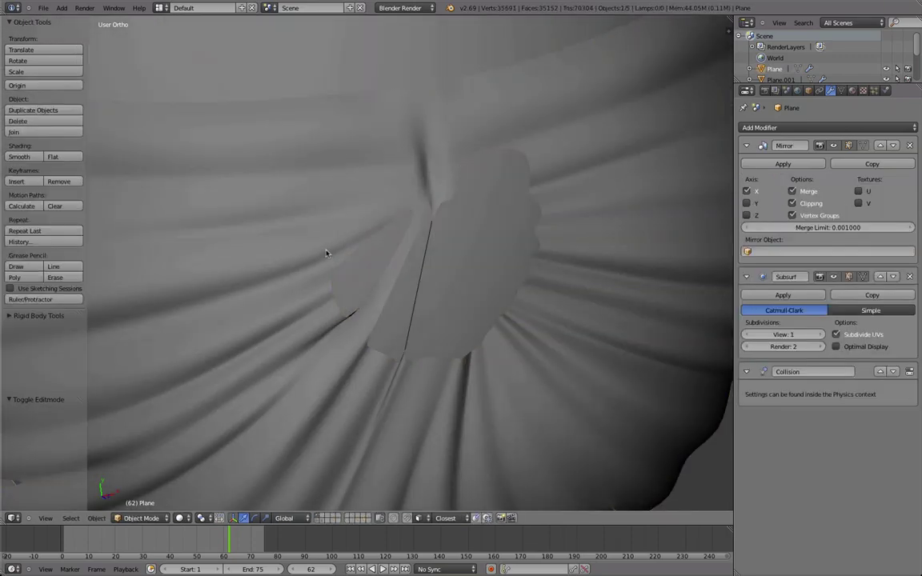
pyautogui.scroll(4, 324, 255)
pyautogui.press('w')
pyautogui.click(345, 238)
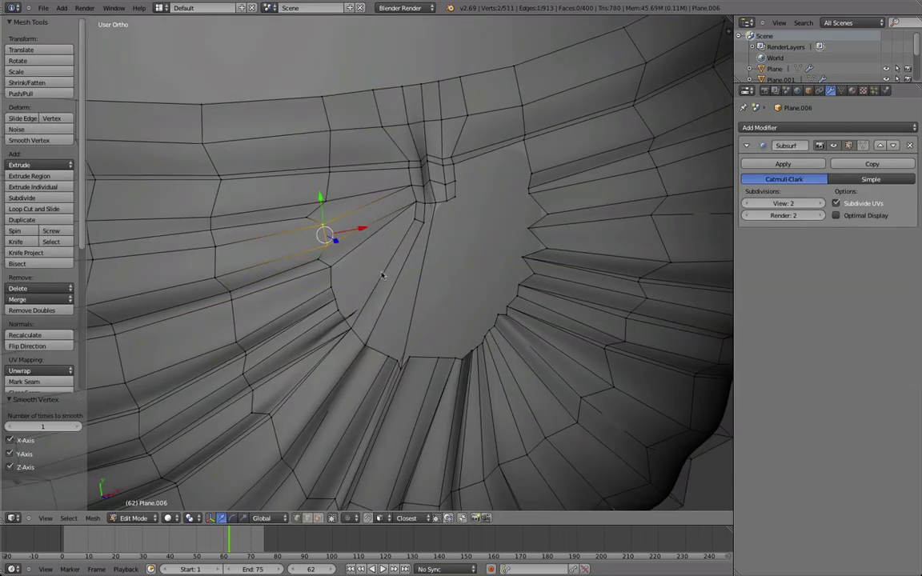
pyautogui.moveTo(340, 294); pyautogui.dragTo(343, 240, button='middle')
pyautogui.press('a')
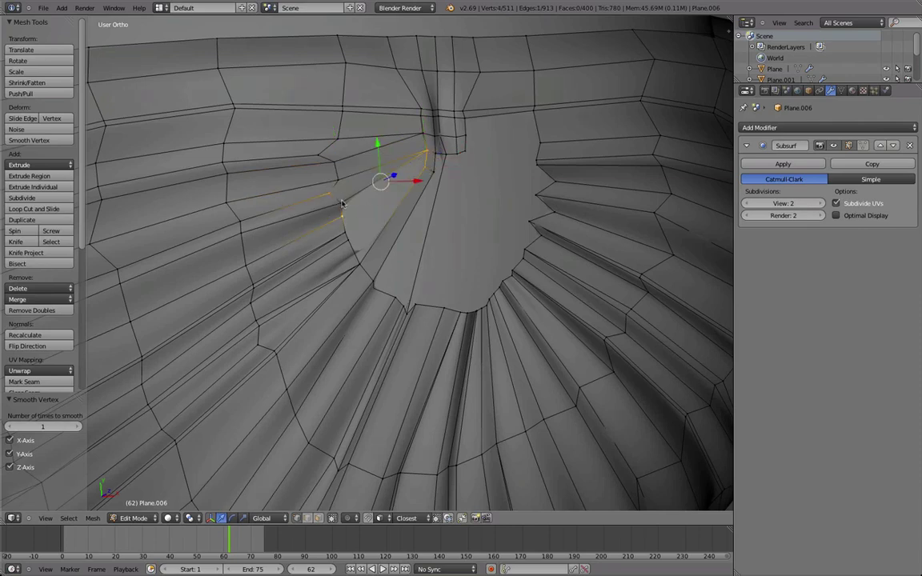
# - Fill the consecutive faces between the centre strip's corner and the side rim, checking the surface in Object Mode
pyautogui.press('f')
pyautogui.moveTo(370, 230); pyautogui.dragTo(367, 242, button='middle')
pyautogui.moveTo(328, 234); pyautogui.dragTo(329, 238, button='right')
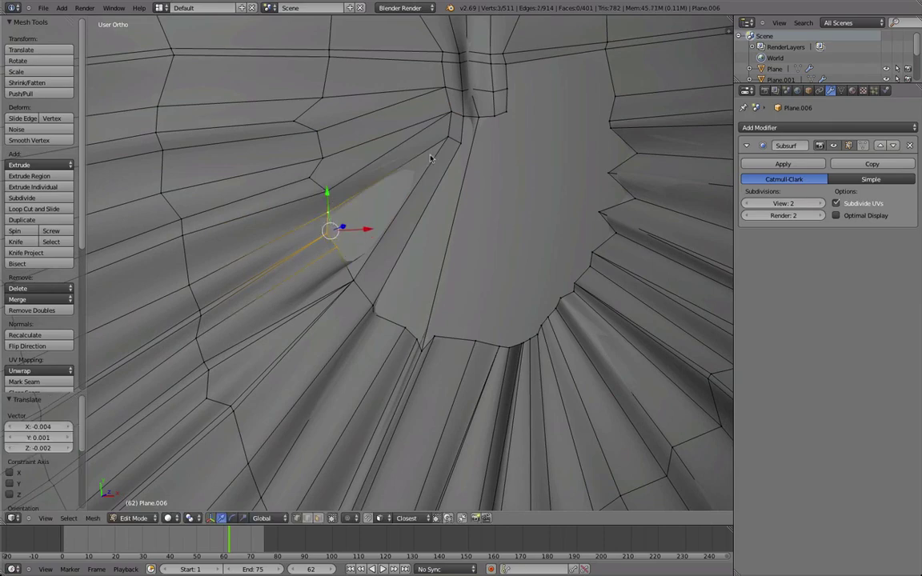
pyautogui.keyDown('shift'); pyautogui.rightClick(455, 142); pyautogui.keyUp('shift')
pyautogui.press('f')
pyautogui.rightClick(343, 259)
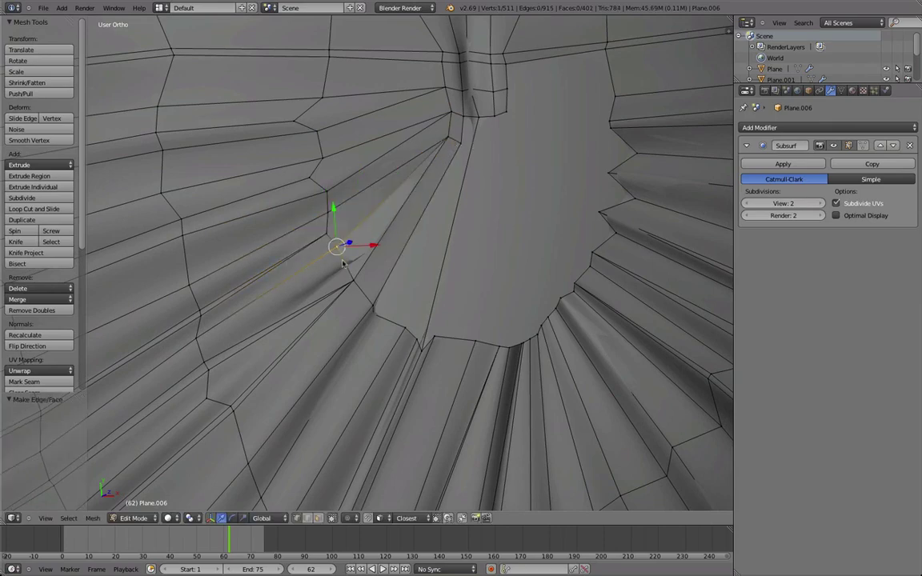
pyautogui.keyDown('shift'); pyautogui.rightClick(357, 273); pyautogui.keyUp('shift')
pyautogui.press('f')
pyautogui.press('Tab')
pyautogui.scroll(-2, 358, 272)
pyautogui.moveTo(359, 272); pyautogui.dragTo(471, 230, button='middle')
pyautogui.scroll(-5, 335, 327)
pyautogui.scroll(5, 262, 284)
pyautogui.scroll(2, 472, 230)
# - Move two adjacent side rim vertices outward from the crown opening and rotate the edge between them slightly
pyautogui.press('Tab')
pyautogui.scroll(4, 482, 215)
pyautogui.rightClick(500, 228)
pyautogui.press('g')
pyautogui.click(520, 237)
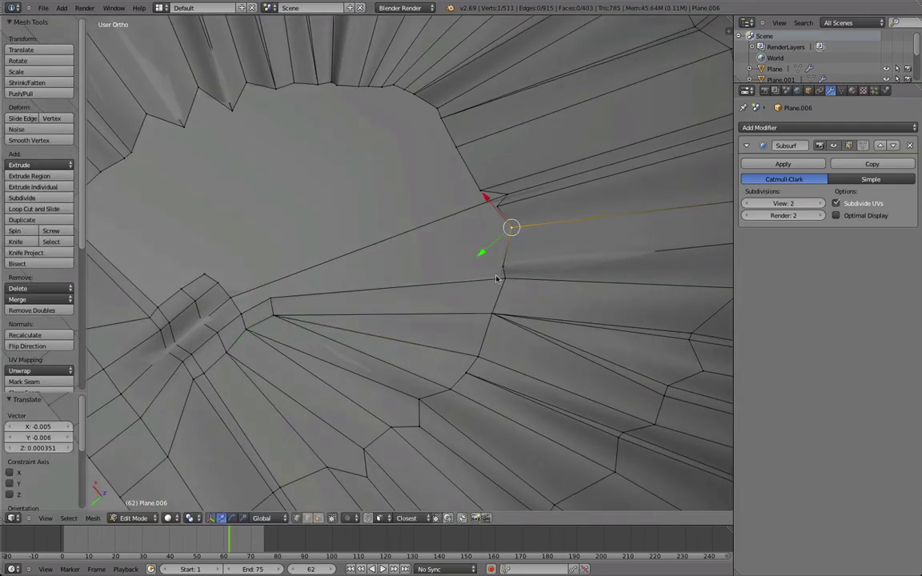
pyautogui.keyDown('shift'); pyautogui.rightClick(504, 265); pyautogui.keyUp('shift')
pyautogui.press('g')
pyautogui.click(520, 263)
pyautogui.press('r')
pyautogui.click(537, 265)
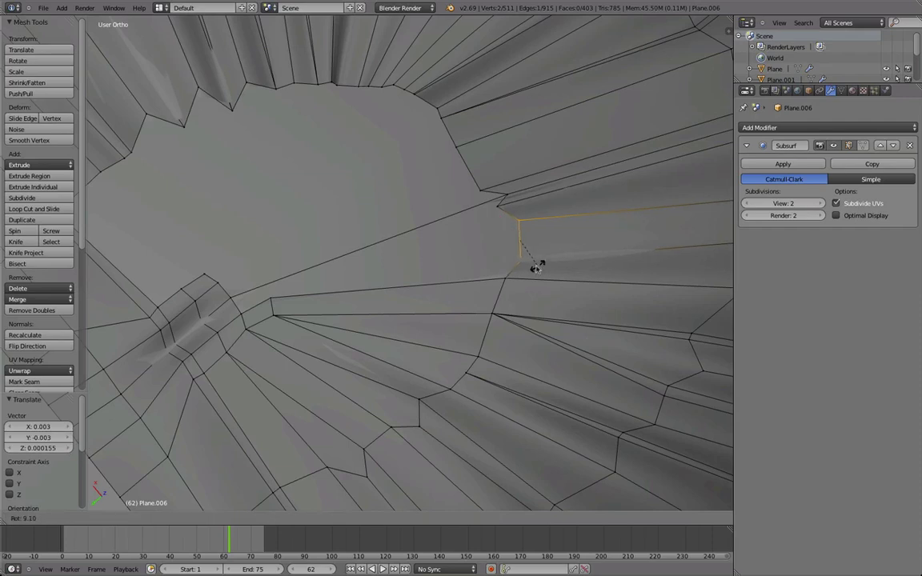
# - Subdivide the long edge from the strip corner to the rim, move its new vertex close to the strip and fill the adjoining face
pyautogui.rightClick(234, 295)
pyautogui.keyDown('shift'); pyautogui.rightClick(508, 198); pyautogui.keyUp('shift')
pyautogui.click(24, 197)
pyautogui.press('g')
pyautogui.rightClick(384, 251)
pyautogui.rightClick(368, 249)
pyautogui.press('g')
pyautogui.click(265, 278)
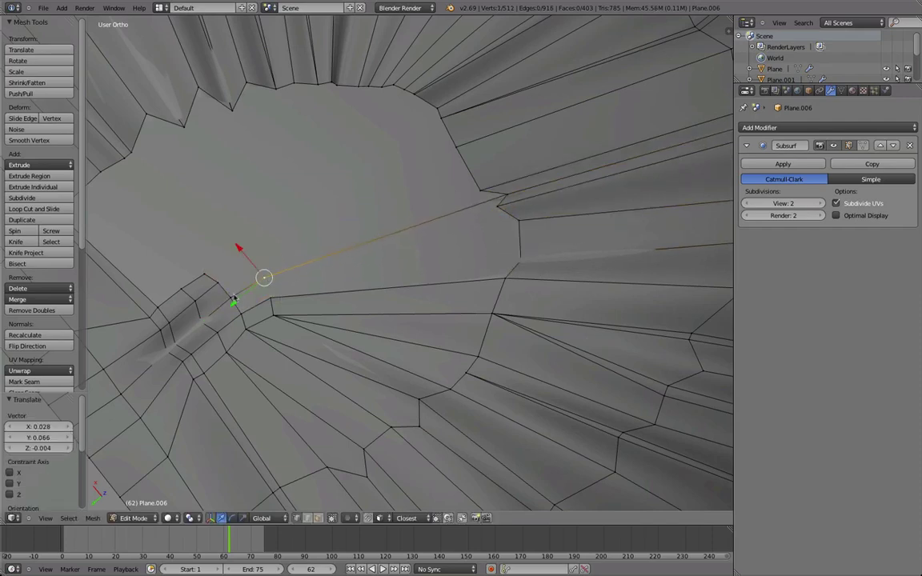
pyautogui.keyDown('shift'); pyautogui.rightClick(231, 301); pyautogui.keyUp('shift')
pyautogui.press('f')
# - Fill three faces from the new vertex near the strip out to the side rim, including the small rim notch
pyautogui.moveTo(264, 280); pyautogui.dragTo(268, 296, button='right')
pyautogui.rightClick(270, 298)
pyautogui.keyDown('shift'); pyautogui.rightClick(271, 301); pyautogui.keyUp('shift')
pyautogui.keyDown('shift'); pyautogui.rightClick(517, 261); pyautogui.keyUp('shift')
pyautogui.press('f')
pyautogui.rightClick(520, 263)
pyautogui.keyDown('shift'); pyautogui.rightClick(504, 278); pyautogui.keyUp('shift')
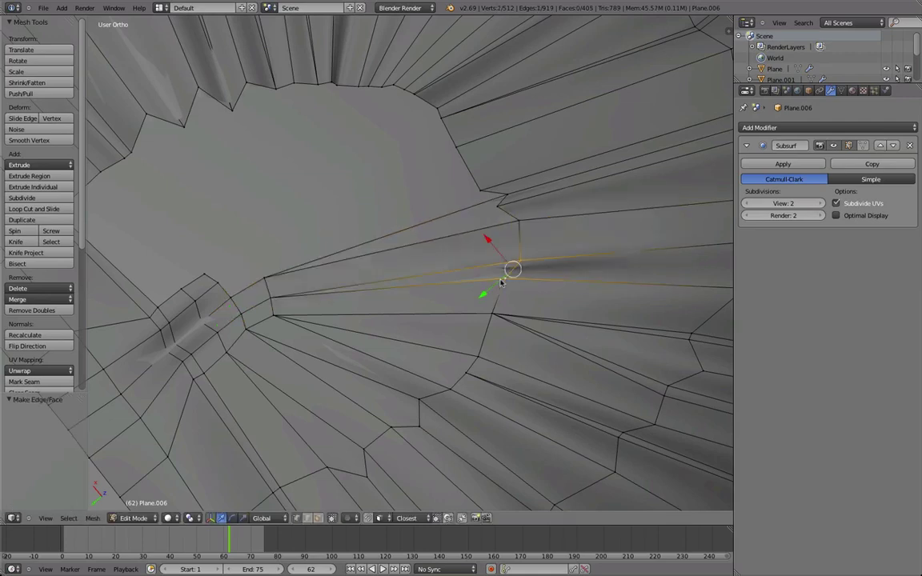
pyautogui.press('f')
pyautogui.rightClick(509, 198)
pyautogui.keyDown('shift'); pyautogui.rightClick(504, 211); pyautogui.keyUp('shift')
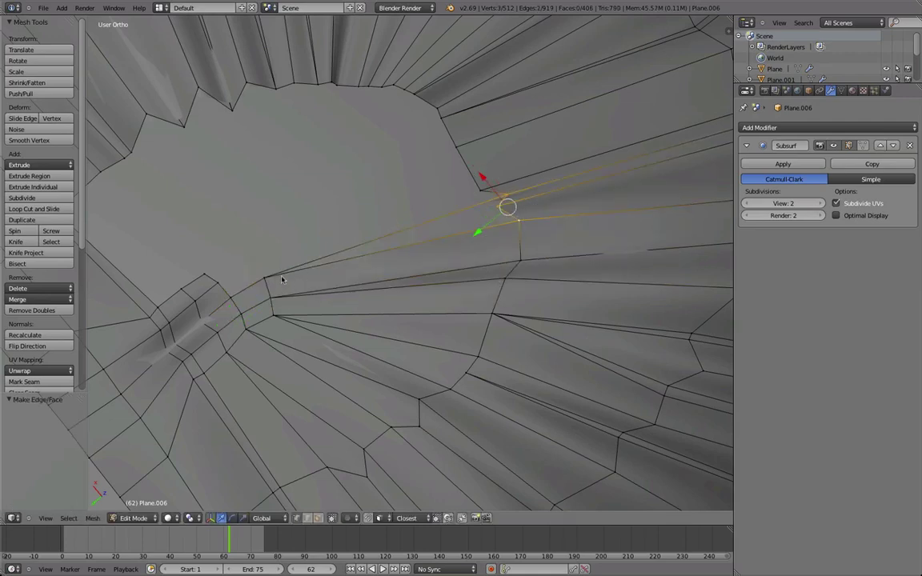
pyautogui.keyDown('shift'); pyautogui.rightClick(257, 277); pyautogui.keyUp('shift')
pyautogui.press('f')
# - Smooth the side rim at the new faces and reposition the rim vertices to even out the notch
pyautogui.moveTo(483, 211); pyautogui.dragTo(324, 324, button='middle')
pyautogui.rightClick(345, 263)
pyautogui.press('w')
pyautogui.press('o')
pyautogui.moveTo(587, 214); pyautogui.dragTo(401, 290, button='middle')
pyautogui.press('g')
pyautogui.click(398, 284)
pyautogui.moveTo(424, 341); pyautogui.dragTo(404, 364, button='middle')
pyautogui.press('g')
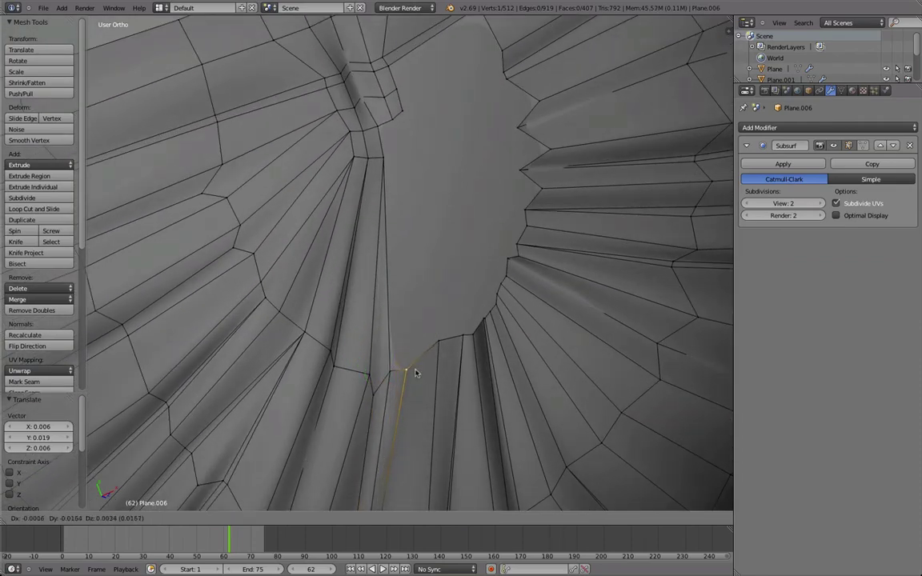
pyautogui.click(405, 371)
# - Extrude the centre strip's end vertices into the opening, fill the face between them and adjust the new vertex
pyautogui.press('a')
pyautogui.rightClick(370, 158)
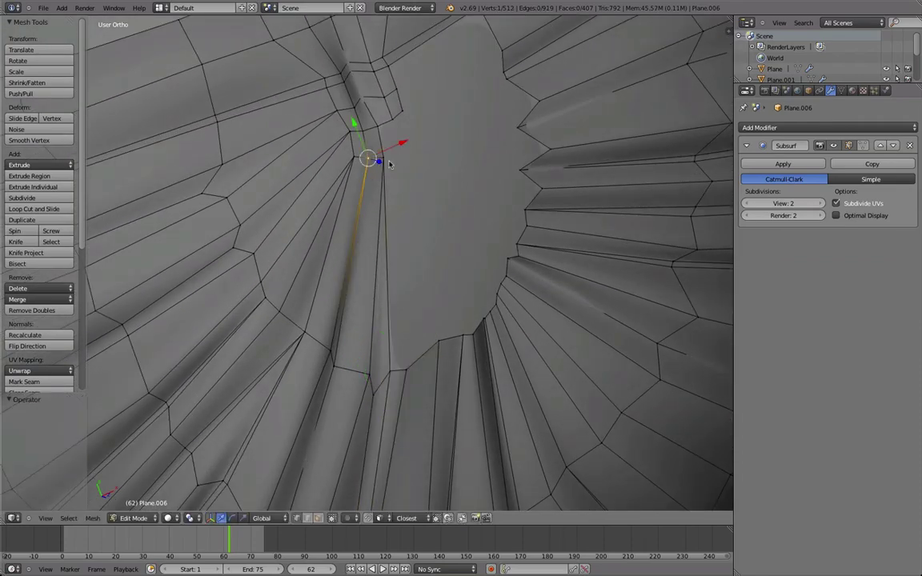
pyautogui.press('e')
pyautogui.click(404, 112)
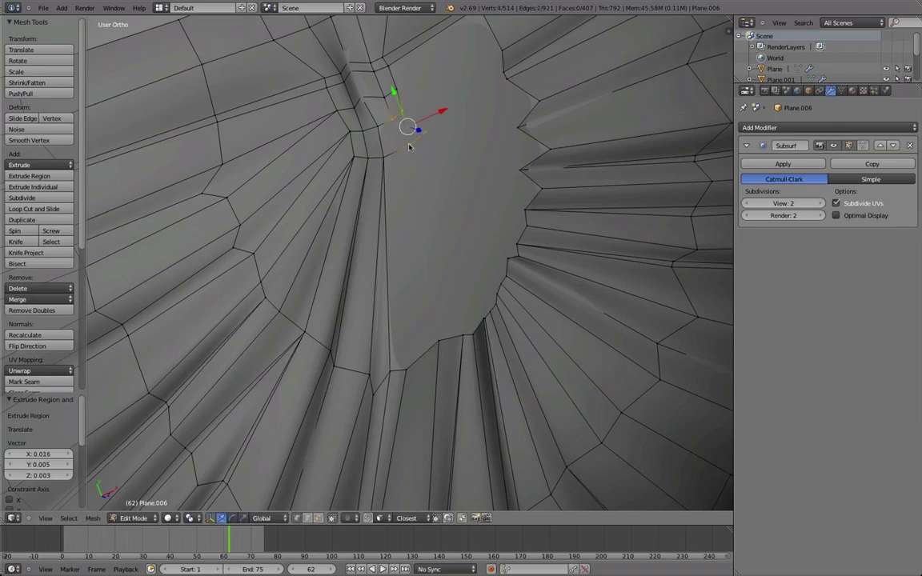
pyautogui.press('f')
pyautogui.press('g')
pyautogui.click(406, 149)
# - Try filling a long face from the extended strip's end to the side rim, and undo it
pyautogui.press('f')
pyautogui.moveTo(540, 373); pyautogui.dragTo(528, 459, button='middle')
pyautogui.scroll(-3, 529, 458)
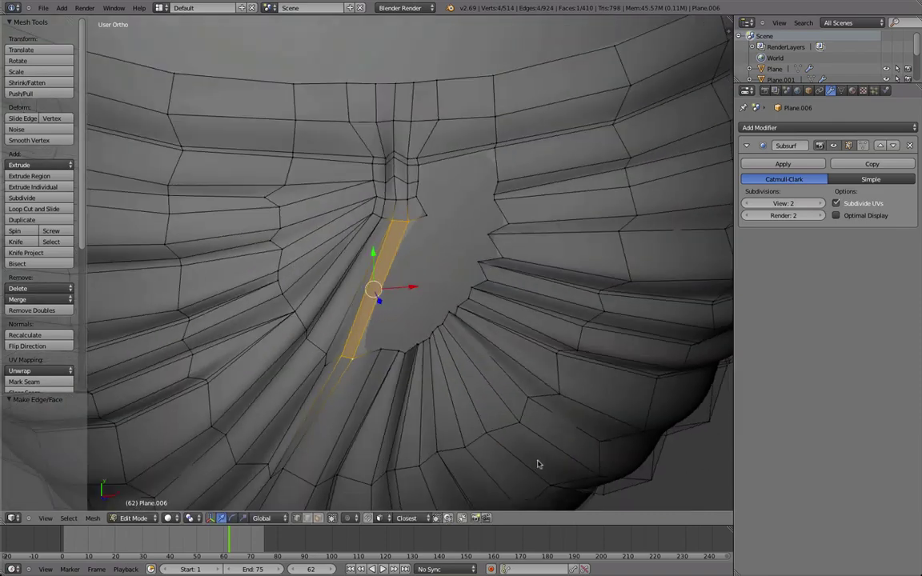
pyautogui.scroll(2, 406, 381)
pyautogui.hotkey('ctrl', 'z')
pyautogui.moveTo(406, 381); pyautogui.dragTo(409, 352, button='middle')
pyautogui.press('a')
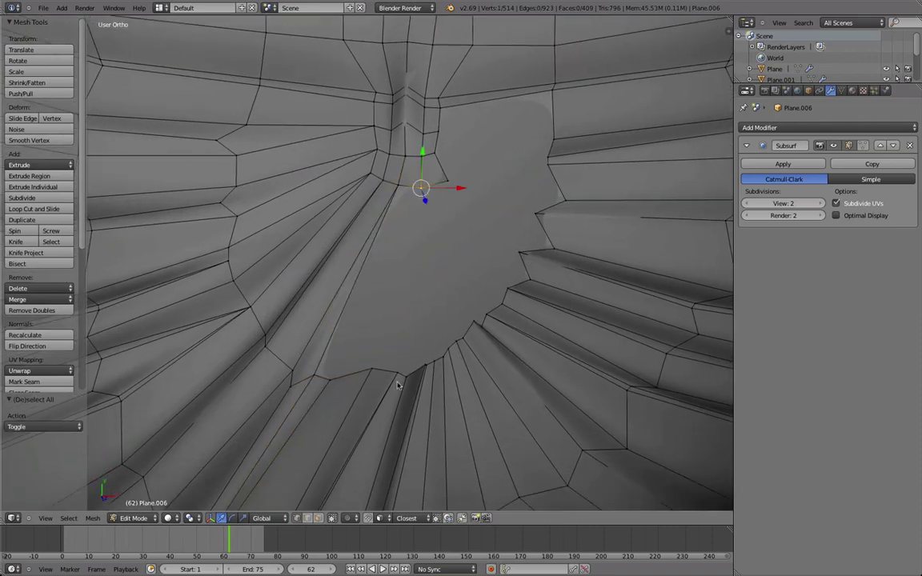
# - Fill a face from the extended strip's end to the lower rim and the narrow gap beside it, checking in Object Mode
pyautogui.press('f')
pyautogui.press('f')
pyautogui.rightClick(371, 370)
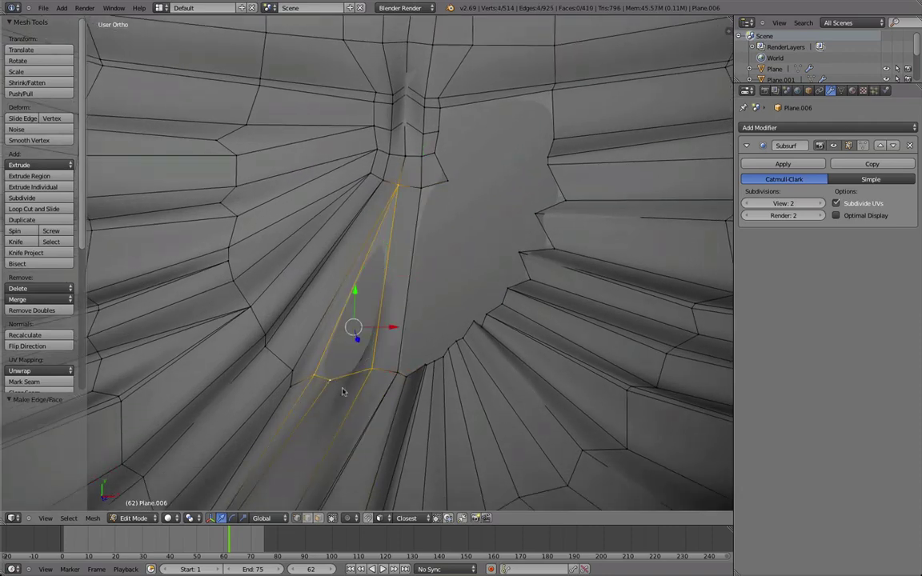
pyautogui.keyDown('shift'); pyautogui.rightClick(328, 384); pyautogui.keyUp('shift')
pyautogui.press('f')
pyautogui.press('Tab')
pyautogui.scroll(-3, 268, 396)
pyautogui.moveTo(268, 397); pyautogui.dragTo(424, 308, button='middle')
# - Fill the faces between the extruded strip end and the opposite side rim, undoing unwanted changes along the way
pyautogui.press('Tab')
pyautogui.scroll(3, 424, 309)
pyautogui.rightClick(493, 188)
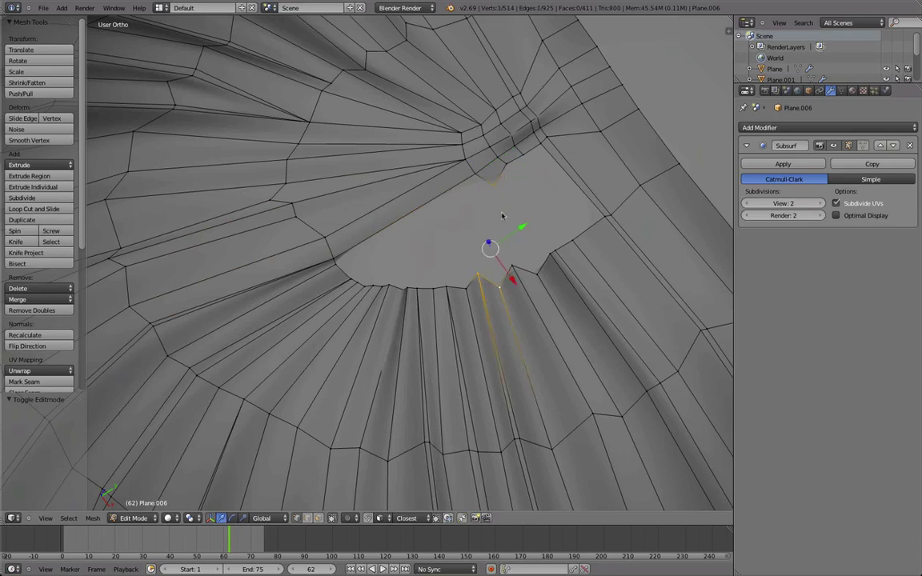
pyautogui.keyDown('shift'); pyautogui.rightClick(476, 174); pyautogui.keyUp('shift')
pyautogui.press('f')
pyautogui.rightClick(512, 267)
pyautogui.keyDown('shift'); pyautogui.rightClick(496, 187); pyautogui.keyUp('shift')
pyautogui.press('f')
pyautogui.rightClick(537, 275)
pyautogui.press('f')
pyautogui.rightClick(496, 185)
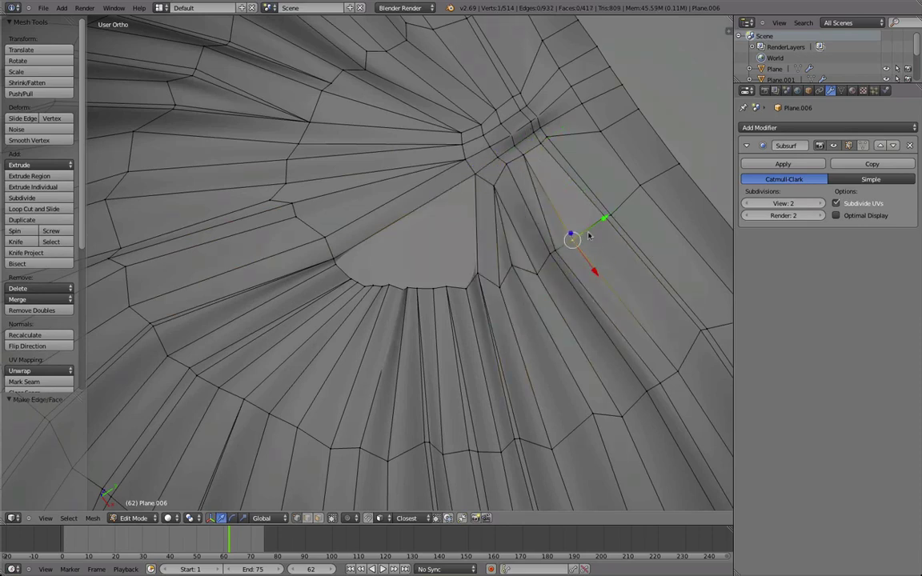
pyautogui.hotkey('ctrl', 'z')
pyautogui.hotkey('ctrl', 'z')
pyautogui.scroll(-1, 478, 200)
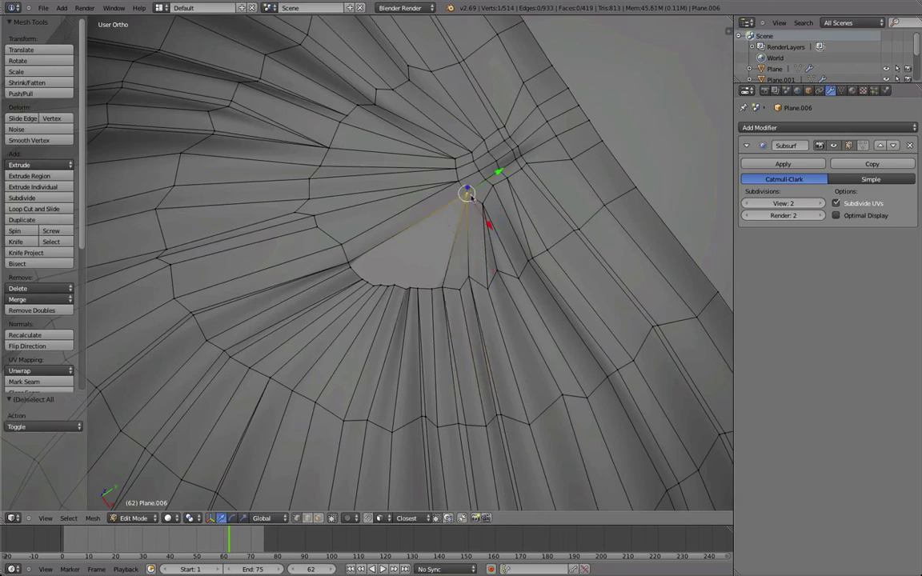
# - Rip the fan's tip vertex below the strip's end, tidy the split vertices with Merge and fill the adjoining face to the rim
pyautogui.moveTo(470, 198); pyautogui.dragTo(448, 260, button='middle')
pyautogui.scroll(2, 448, 260)
pyautogui.press('v')
pyautogui.click(505, 239)
pyautogui.rightClick(505, 230)
pyautogui.keyDown('shift'); pyautogui.rightClick(512, 229); pyautogui.keyUp('shift')
pyautogui.hotkey('alt', 'm')
pyautogui.rightClick(517, 240)
pyautogui.keyDown('shift'); pyautogui.rightClick(505, 258); pyautogui.keyUp('shift')
pyautogui.hotkey('alt', 'm')
pyautogui.keyDown('shift'); pyautogui.rightClick(507, 231); pyautogui.keyUp('shift')
pyautogui.press('f')
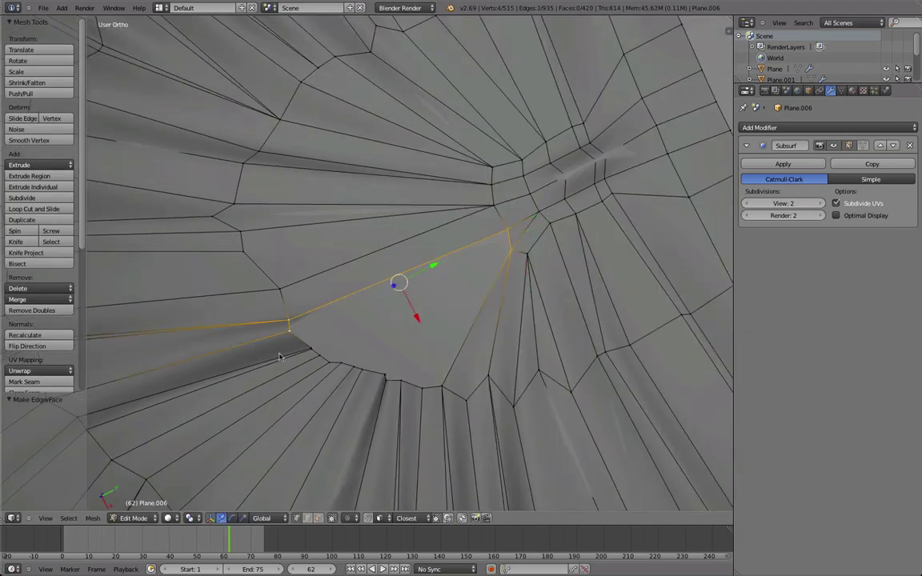
# - Reposition the rim edge of the newly filled face, checking the crown surface in Object Mode
pyautogui.press('g')
pyautogui.click(303, 334)
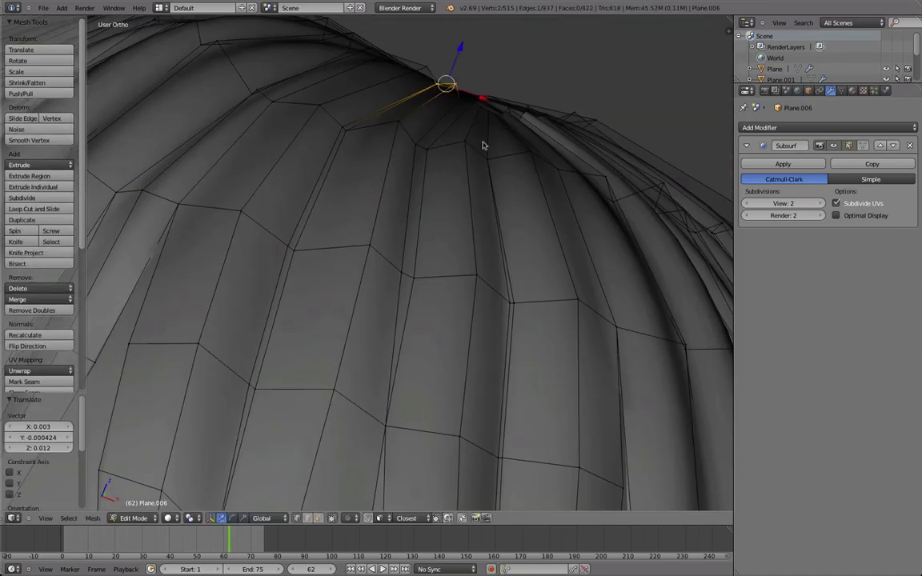
pyautogui.press('Tab')
pyautogui.press('Tab')
pyautogui.scroll(-7, 483, 146)
pyautogui.moveTo(483, 146); pyautogui.dragTo(379, 397, button='middle')
# - Move the rim vertices beside the remaining opening to even out its outline
pyautogui.rightClick(289, 329)
pyautogui.press('g')
pyautogui.click(345, 341)
pyautogui.press('Tab')
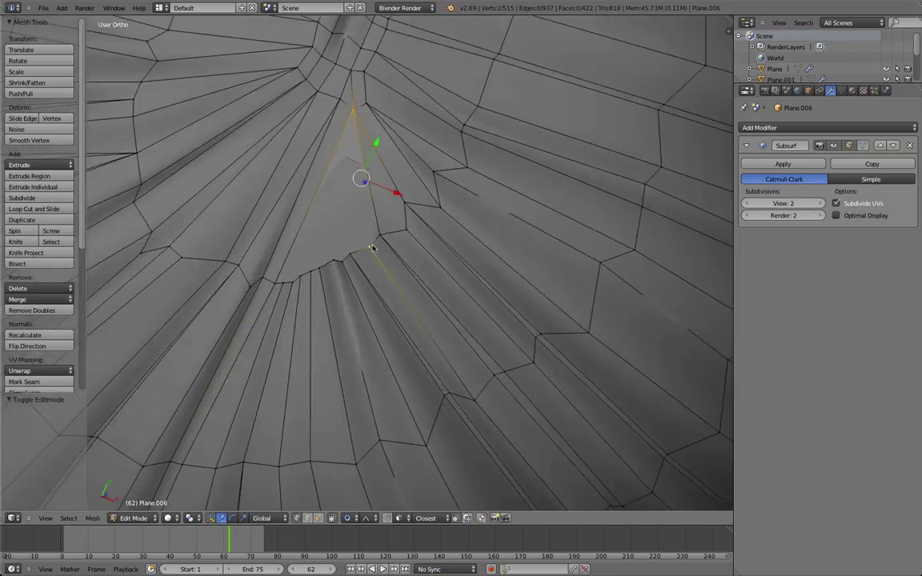
pyautogui.press('g')
pyautogui.click(357, 254)
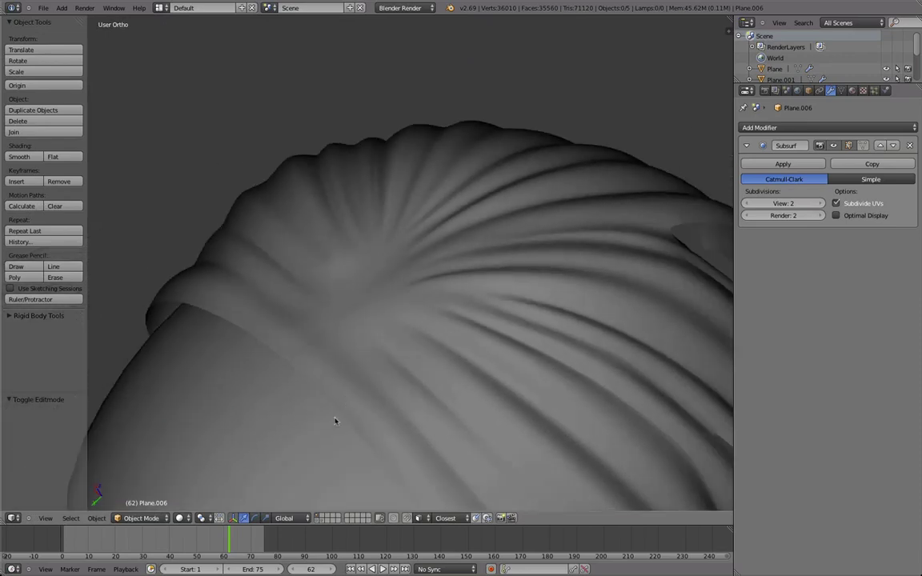
# - Examine the closed crown surface from several angles in Object Mode and its mesh around the centre strip
pyautogui.scroll(-6, 335, 421)
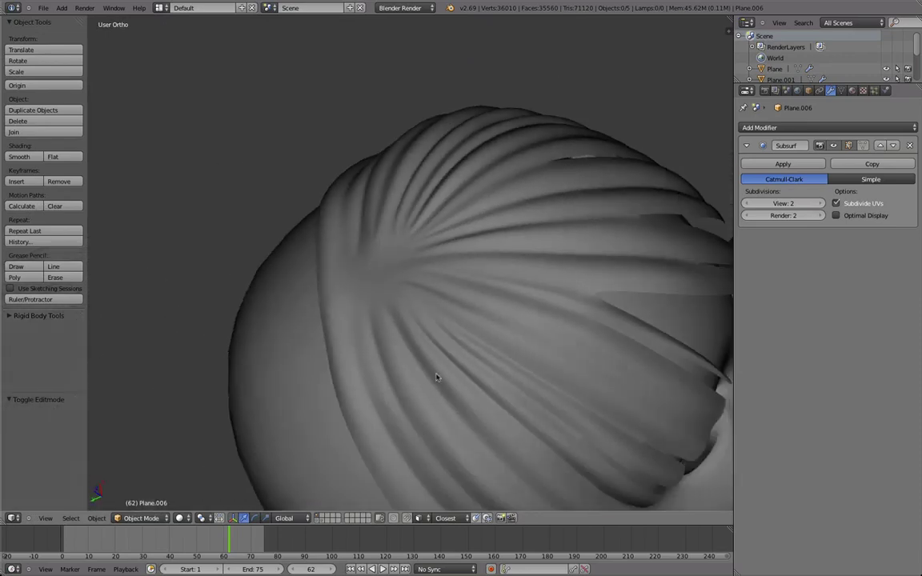
pyautogui.moveTo(469, 373); pyautogui.dragTo(343, 436, button='middle')
pyautogui.scroll(-4, 354, 367)
pyautogui.moveTo(354, 366); pyautogui.dragTo(401, 383, button='middle')
pyautogui.scroll(2, 412, 362)
pyautogui.scroll(4, 413, 362)
pyautogui.press('Tab')
pyautogui.scroll(3, 360, 332)
pyautogui.keyDown('shift'); pyautogui.moveTo(315, 281); pyautogui.dragTo(404, 282, button='middle'); pyautogui.keyUp('shift')
pyautogui.scroll(1, 349, 261)
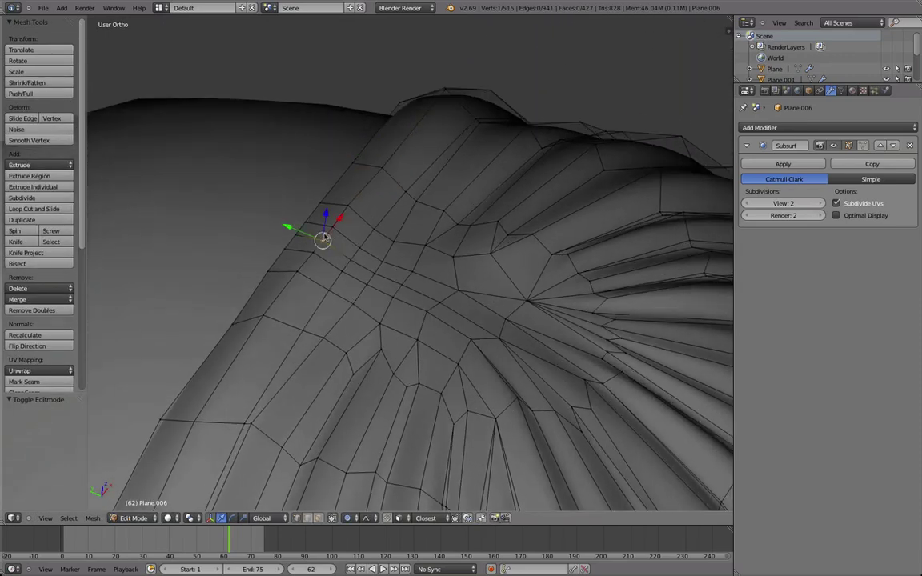
# - Raise the vertices along the hair's outer edge at the centre strip to smooth its profile over the crown
pyautogui.moveTo(324, 238); pyautogui.dragTo(385, 258, button='middle')
pyautogui.press('g')
pyautogui.click(385, 242)
pyautogui.rightClick(433, 243)
pyautogui.press('g')
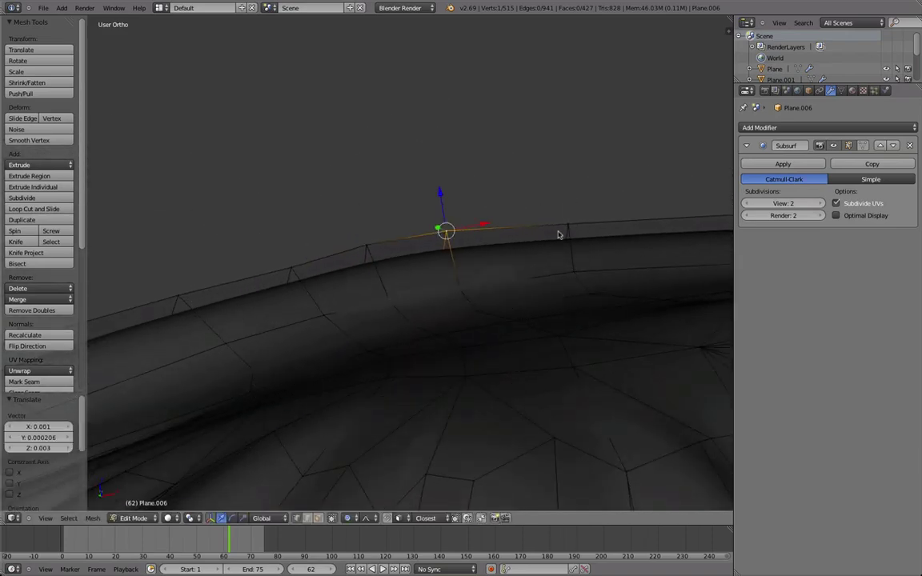
pyautogui.rightClick(297, 269)
pyautogui.press('g')
pyautogui.click(292, 262)
pyautogui.press('g')
pyautogui.rightClick(176, 293)
pyautogui.rightClick(177, 293)
pyautogui.press('g')
pyautogui.click(172, 286)
pyautogui.moveTo(172, 285); pyautogui.dragTo(336, 302, button='middle')
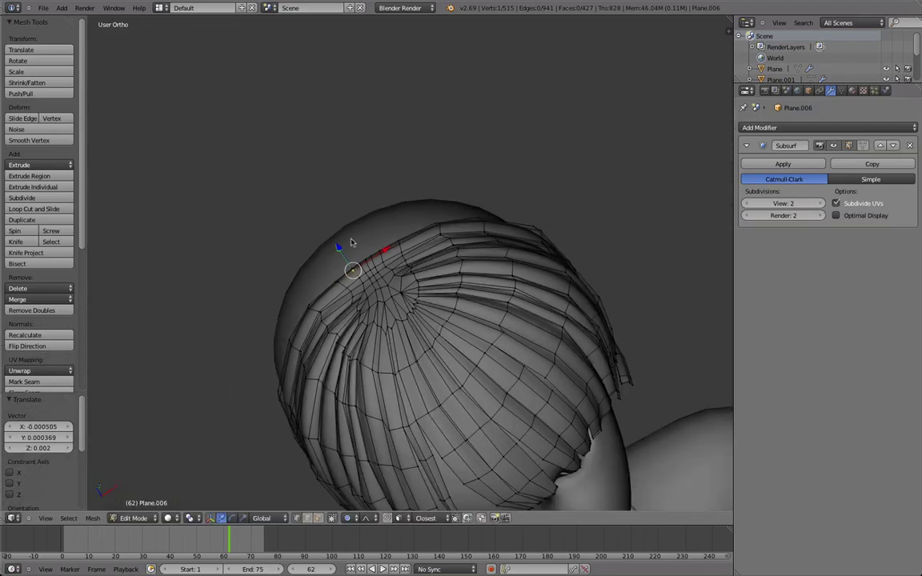
# - Examine the whole hair mesh from the side in Object Mode and the crown topology up close in Edit Mode
pyautogui.moveTo(329, 347); pyautogui.dragTo(425, 369, button='middle')
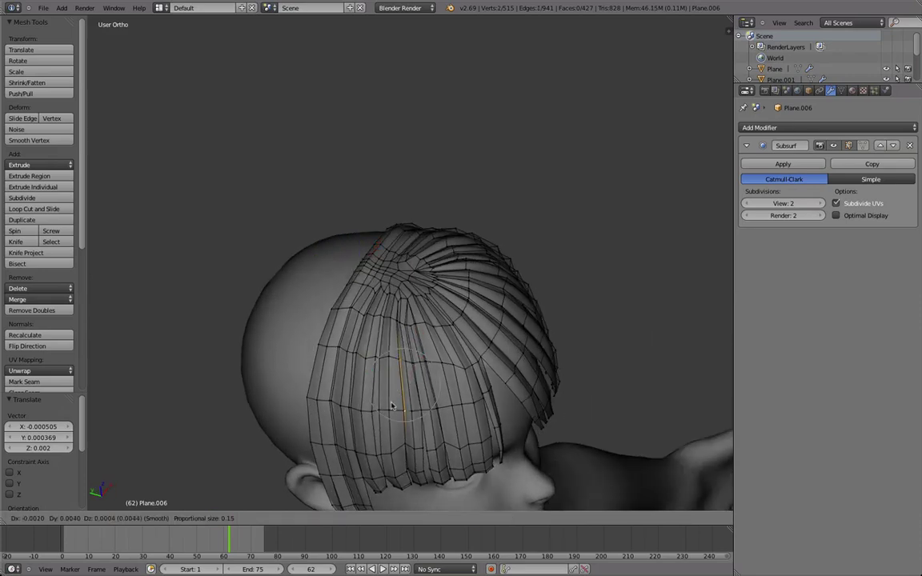
pyautogui.press('Tab')
pyautogui.moveTo(396, 333)
pyautogui.mouseDown(button='middle')
pyautogui.moveTo(288, 309)
pyautogui.moveTo(294, 263)
pyautogui.moveTo(319, 464)
pyautogui.moveTo(268, 178)
pyautogui.moveTo(389, 183)
pyautogui.moveTo(314, 323)
pyautogui.moveTo(404, 242)
pyautogui.mouseUp(button='middle')
pyautogui.press('Tab')
pyautogui.press('KP_Decimal')
pyautogui.scroll(4, 404, 243)
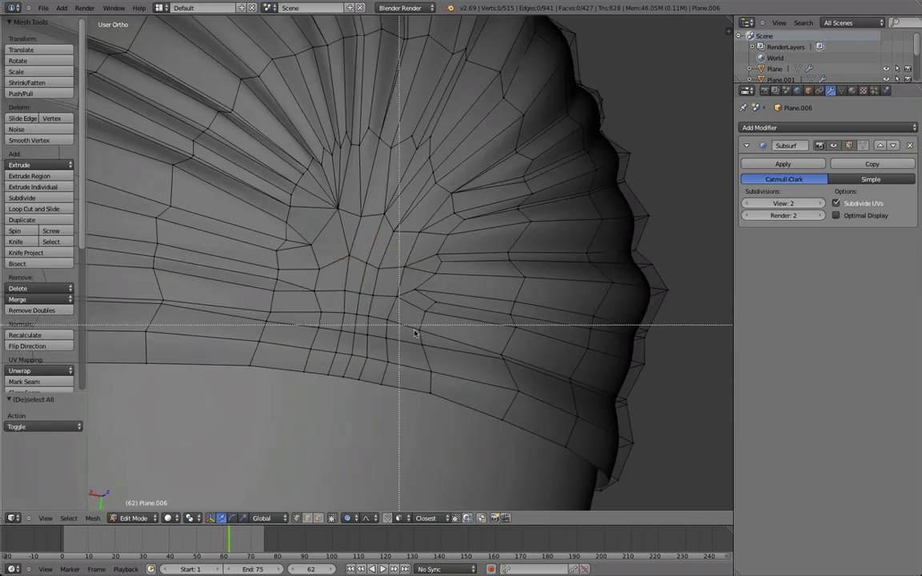
# - Examine the crown's shaded surface in Object Mode for unevenness around the end of the centre strip
pyautogui.moveTo(339, 206); pyautogui.dragTo(332, 201)
pyautogui.press('Tab')
pyautogui.scroll(-4, 644, 282)
pyautogui.moveTo(644, 281); pyautogui.dragTo(291, 404, button='middle')
pyautogui.scroll(5, 431, 344)
pyautogui.moveTo(431, 344); pyautogui.dragTo(357, 317, button='middle')
pyautogui.scroll(-3, 389, 322)
pyautogui.scroll(4, 502, 502)
pyautogui.press('Tab')
# - Smooth the vertices at the inner end of the crown's centre strip and move them to even out the surrounding faces
pyautogui.rightClick(357, 317)
pyautogui.press('w')
pyautogui.click(360, 322)
pyautogui.moveTo(390, 389); pyautogui.dragTo(340, 330, button='middle')
pyautogui.press('g')
pyautogui.scroll(8, 379, 364)
pyautogui.scroll(4, 379, 362)
pyautogui.rightClick(408, 394)
pyautogui.press('g')
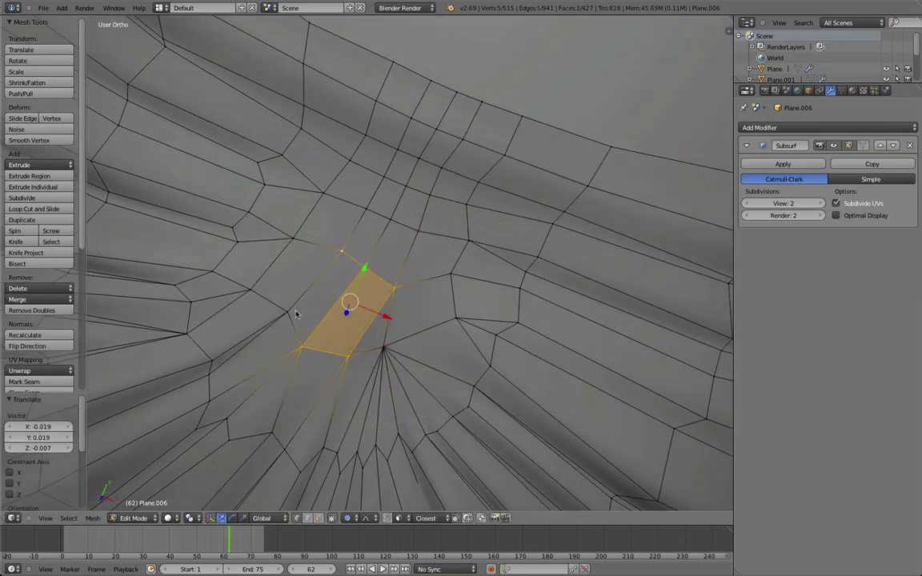
# - Apply Smooth Vertex to the six corners of the two adjoining faces where the centre strip meets the radiating strands
pyautogui.press('w')
pyautogui.click(396, 386)
pyautogui.moveTo(396, 385); pyautogui.dragTo(497, 334, button='middle')
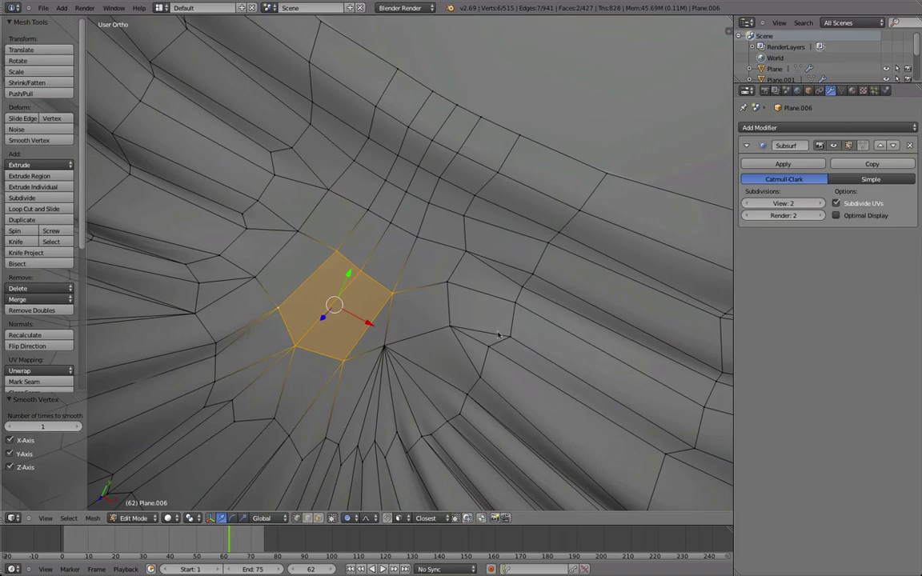
pyautogui.click(433, 332)
# - Examine the joined hair in Object Mode and its full mesh flow over the back of the head in Edit Mode
pyautogui.press('Tab')
pyautogui.scroll(-5, 366, 384)
pyautogui.press('Tab')
pyautogui.moveTo(367, 385); pyautogui.dragTo(331, 372, button='middle')
pyautogui.press('Tab')
pyautogui.press('Tab')
pyautogui.press('a')
pyautogui.moveTo(372, 311); pyautogui.dragTo(291, 216, button='middle')
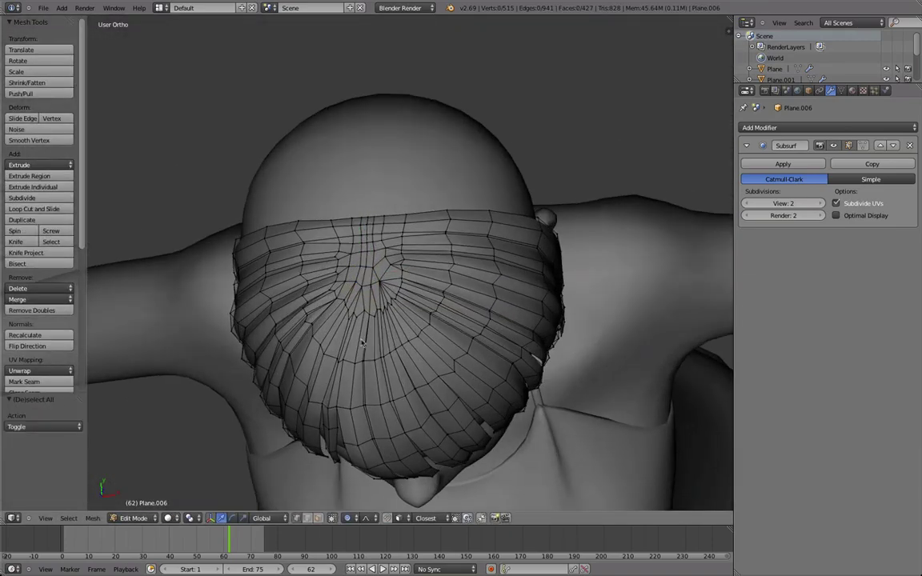
pyautogui.moveTo(363, 342); pyautogui.dragTo(304, 281, button='middle')
# - Smooth the eight vertices of the three faces across the strip's inner end and nudge them with proportional editing
pyautogui.scroll(3, 304, 281)
pyautogui.keyDown('shift'); pyautogui.rightClick(335, 280); pyautogui.keyUp('shift')
pyautogui.moveTo(387, 318); pyautogui.dragTo(337, 301, button='middle')
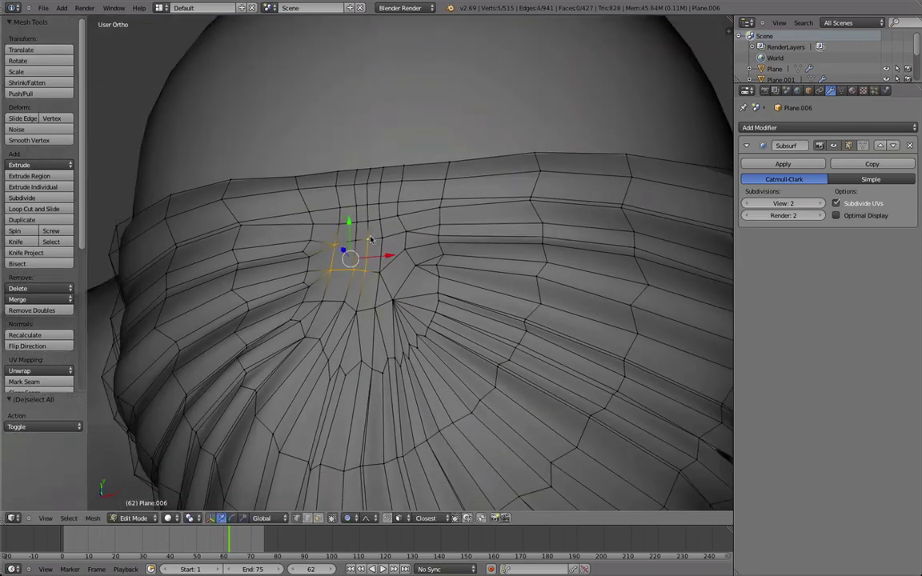
pyautogui.press('w')
pyautogui.click(338, 290)
pyautogui.moveTo(338, 290); pyautogui.dragTo(359, 304, button='middle')
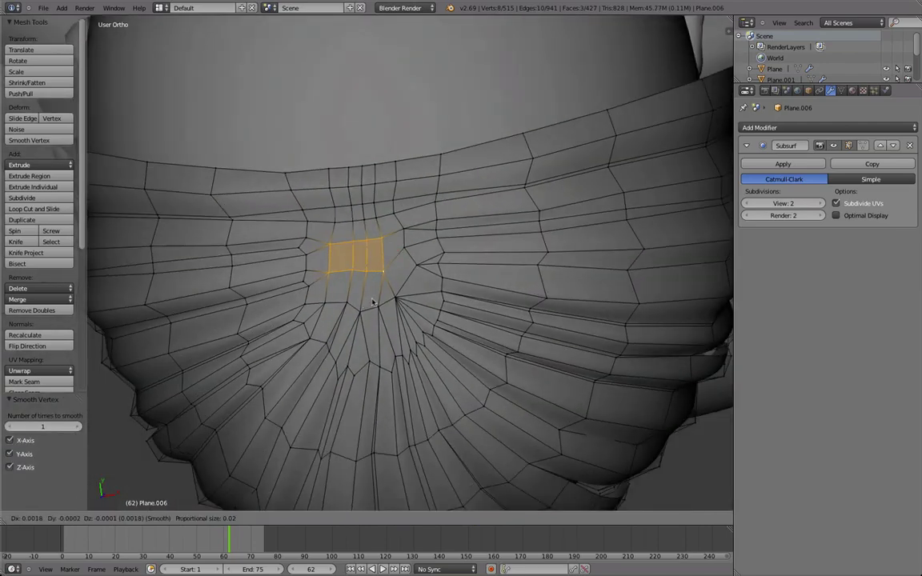
pyautogui.click(375, 302)
# - Examine the hair on the head from the front in Object Mode and the crown mesh up close
pyautogui.press('Tab')
pyautogui.scroll(-5, 384, 308)
pyautogui.moveTo(457, 364); pyautogui.dragTo(419, 430, button='middle')
pyautogui.press('Tab')
pyautogui.scroll(-4, 419, 430)
pyautogui.press('Tab')
pyautogui.moveTo(411, 346); pyautogui.dragTo(257, 358, button='middle')
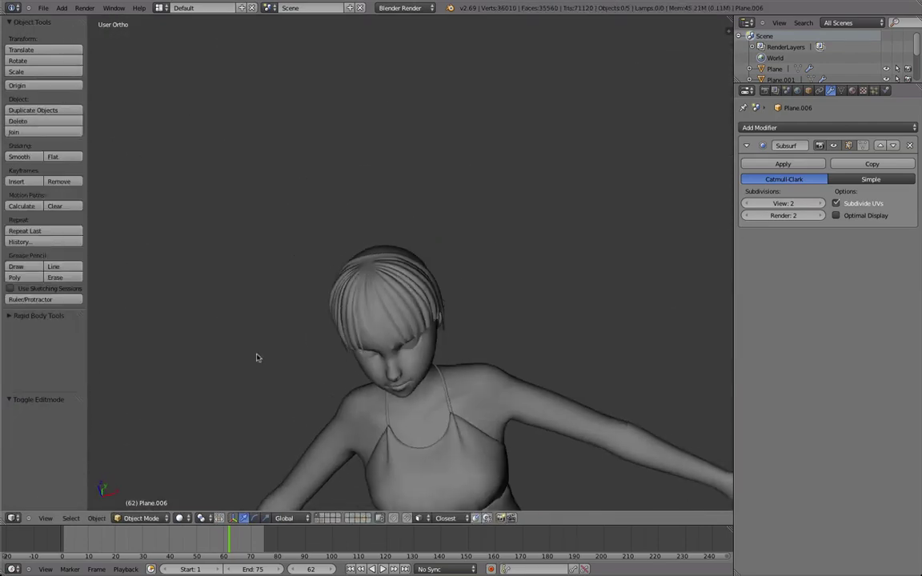
pyautogui.scroll(8, 324, 323)
pyautogui.press('Tab')
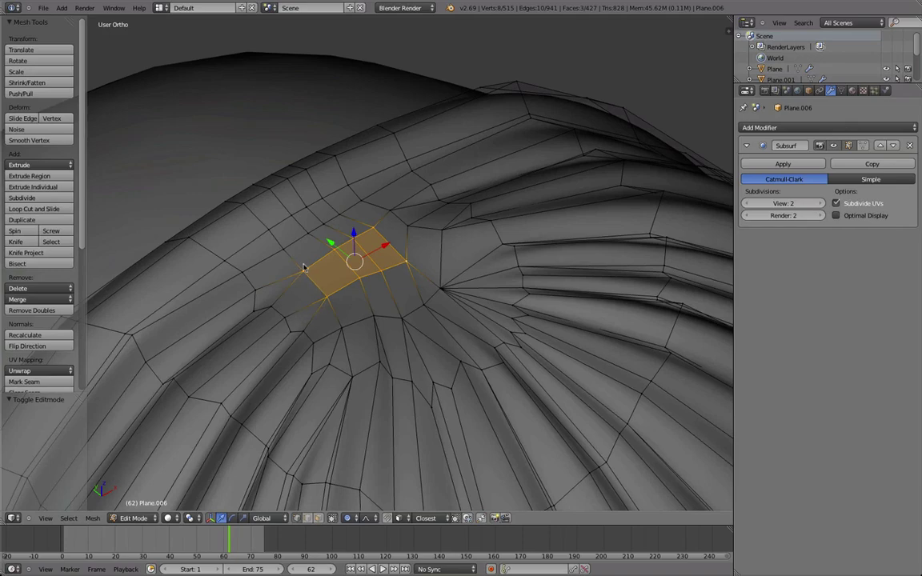
# - Smooth the vertices beside the crown's centre strip and shift the three along its side edge with proportional editing
pyautogui.moveTo(320, 298); pyautogui.dragTo(410, 268, button='middle')
pyautogui.click(353, 359)
pyautogui.press('g')
pyautogui.press('g')
pyautogui.press('w')
pyautogui.click(436, 304)
pyautogui.moveTo(491, 267); pyautogui.dragTo(440, 327, button='middle')
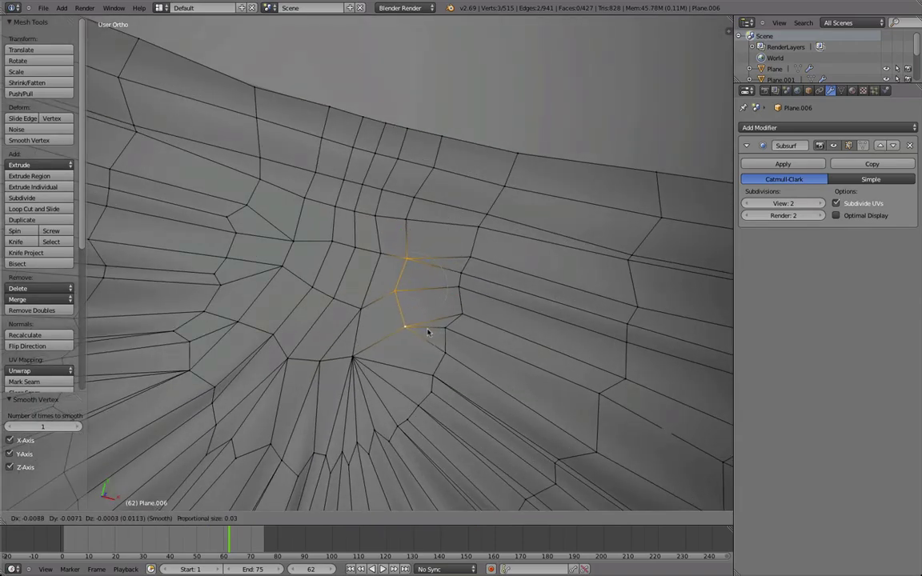
# - Move the strip's inner-end vertices above the pole where the strands converge to space its faces evenly
pyautogui.moveTo(379, 256); pyautogui.dragTo(368, 337, button='middle')
pyautogui.press('g')
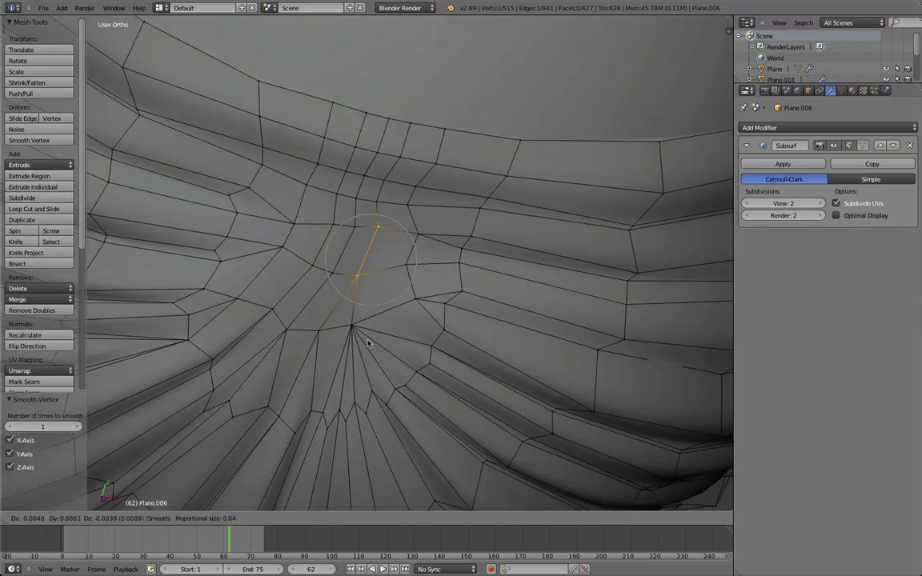
pyautogui.click(363, 342)
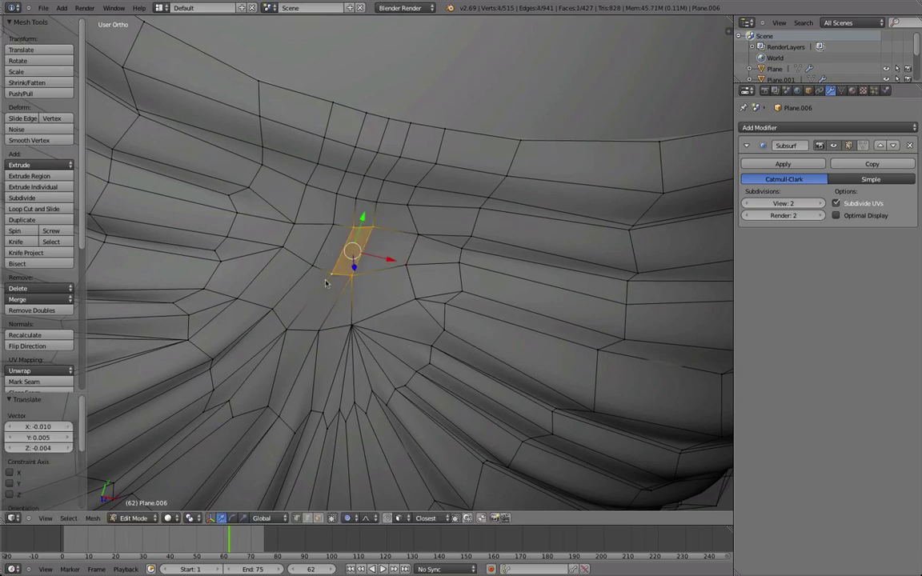
pyautogui.rightClick(371, 234)
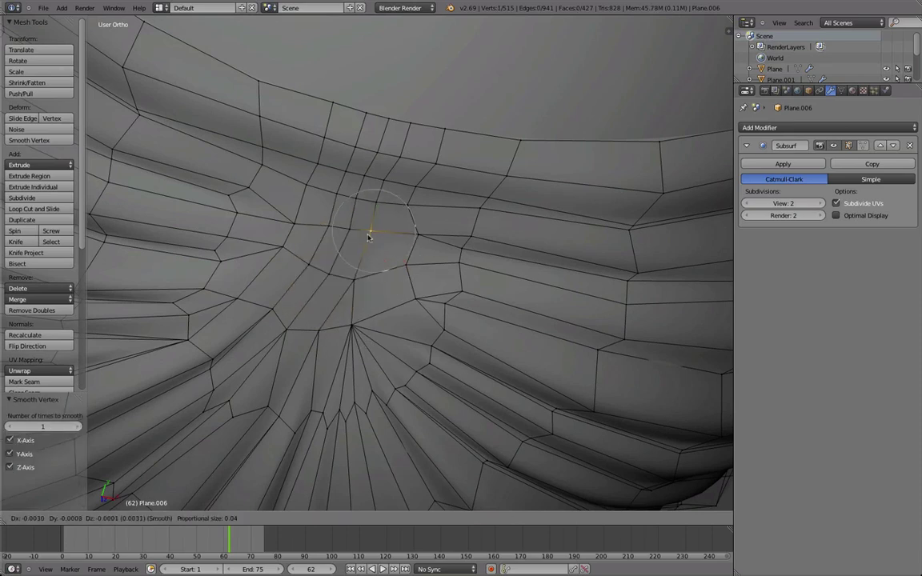
pyautogui.press('g')
pyautogui.click(355, 233)
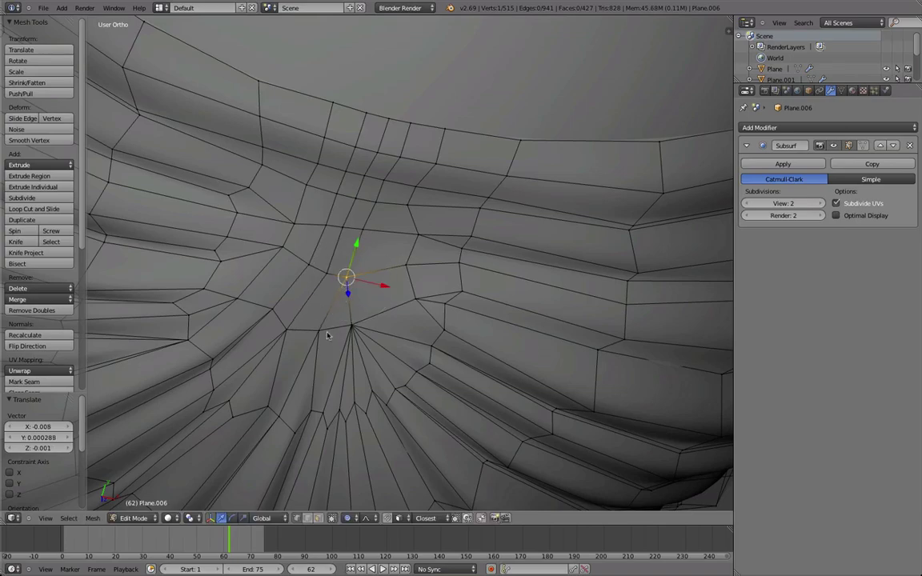
# - Check the crown in Object Mode and reposition a vertex beside the pole to even out the adjoining faces
pyautogui.scroll(-5, 326, 325)
pyautogui.moveTo(325, 325); pyautogui.dragTo(308, 264, button='middle')
pyautogui.press('Tab')
pyautogui.moveTo(376, 328); pyautogui.dragTo(293, 384, button='middle')
pyautogui.scroll(4, 360, 325)
pyautogui.press('Tab')
pyautogui.click(324, 349)
pyautogui.press('g')
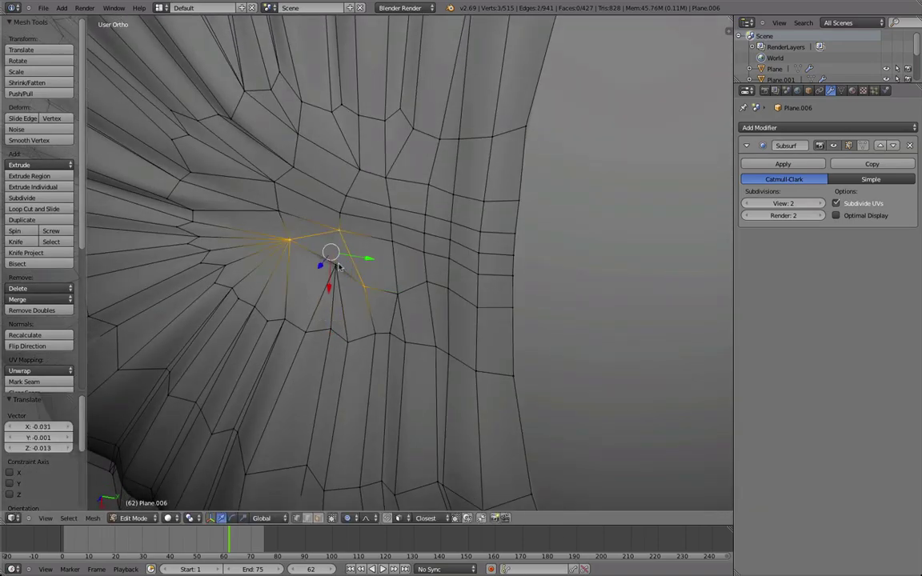
# - Delete the four-sided face beside the crown's pole vertex, selecting its corners in wireframe display, and close the gap again
pyautogui.press('z')
pyautogui.press('x')
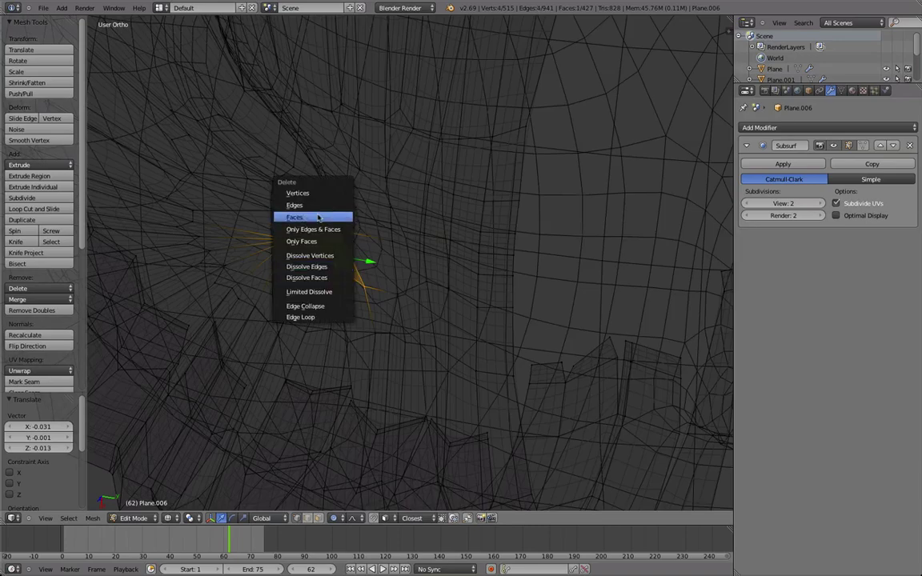
pyautogui.click(317, 217)
pyautogui.press('z')
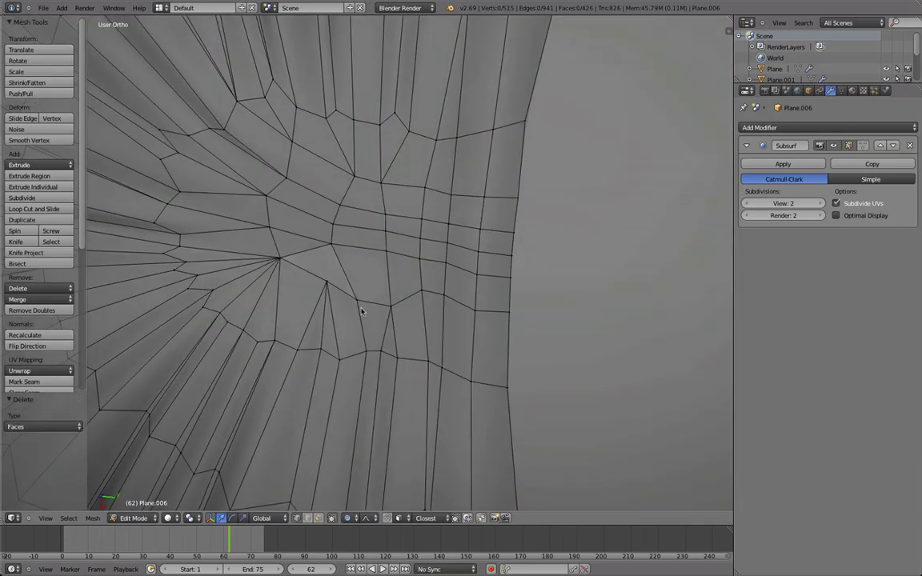
pyautogui.click(352, 272)
# - Move the edge vertices at the tip of the strand beside the ear inward to reshape the strand's end
pyautogui.press('Tab')
pyautogui.scroll(-8, 348, 332)
pyautogui.moveTo(260, 405); pyautogui.dragTo(375, 328, button='middle')
pyautogui.press('a')
pyautogui.press('Tab')
pyautogui.scroll(2, 378, 337)
pyautogui.scroll(4, 270, 352)
pyautogui.scroll(2, 373, 328)
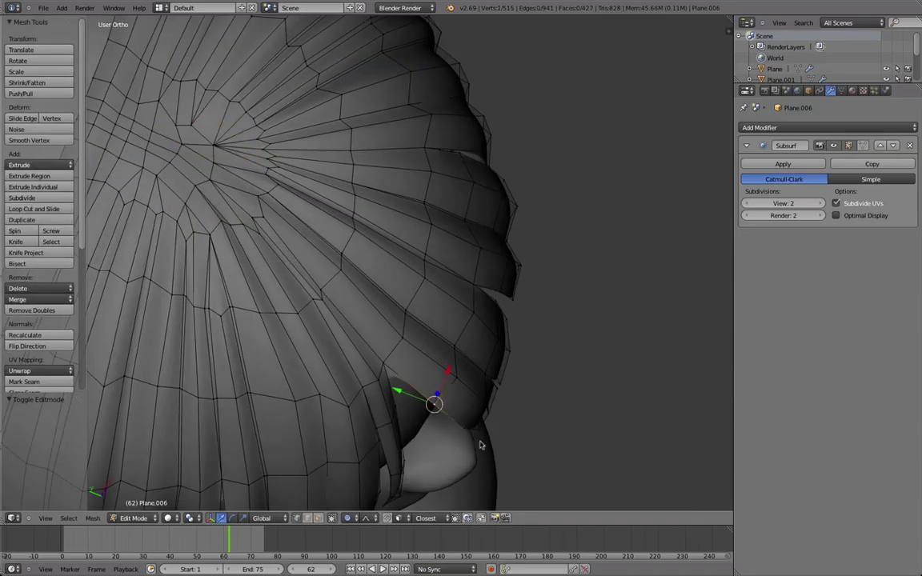
pyautogui.keyDown('shift'); pyautogui.rightClick(462, 431); pyautogui.keyUp('shift')
pyautogui.moveTo(462, 431); pyautogui.dragTo(463, 423, button='middle')
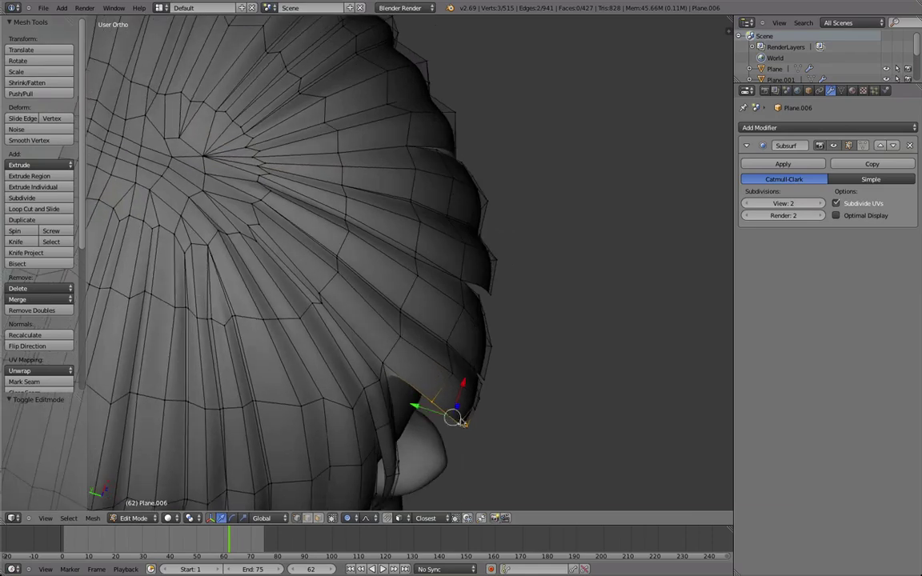
pyautogui.click(454, 408)
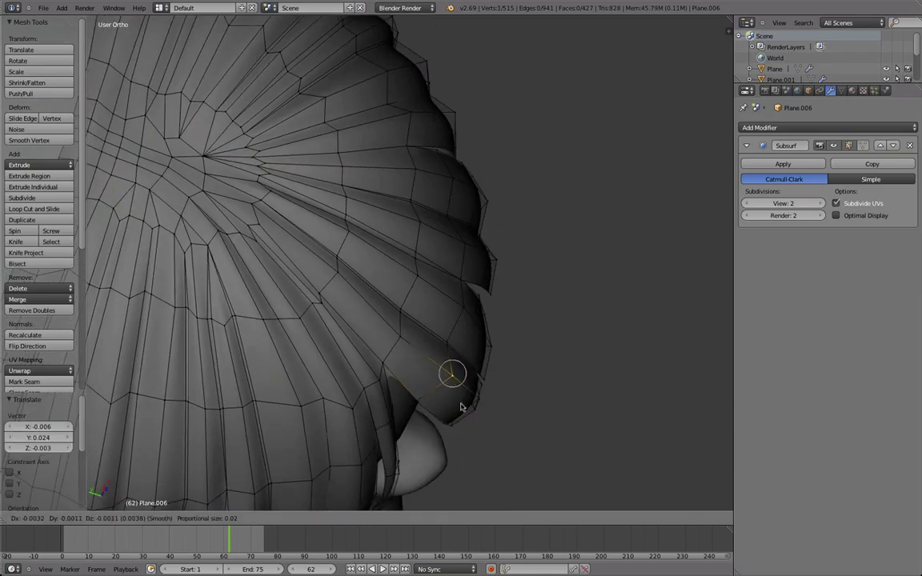
pyautogui.click(462, 401)
# - Examine the finished hair in Object Mode and compare its outline with the front reference image
pyautogui.press('Tab')
pyautogui.scroll(-3, 408, 366)
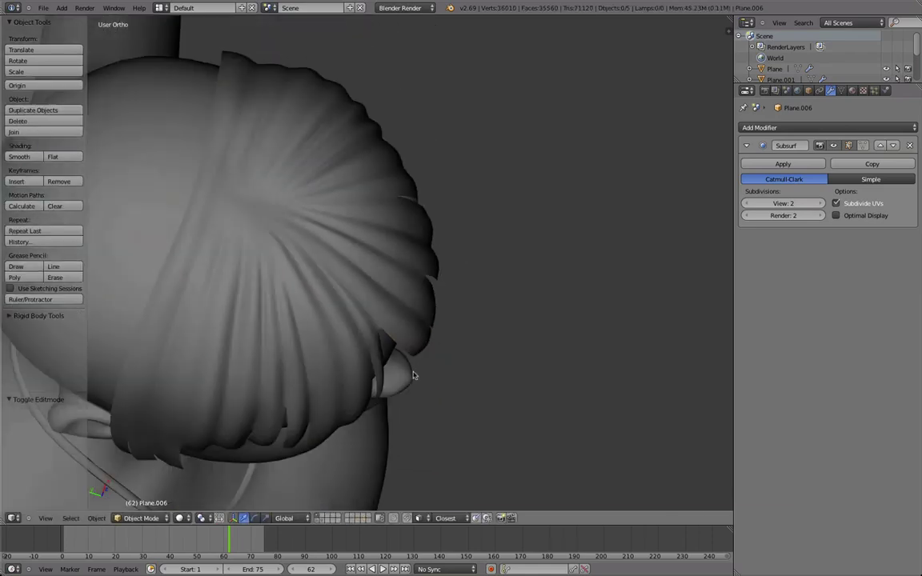
pyautogui.scroll(-7, 296, 292)
pyautogui.moveTo(407, 367); pyautogui.dragTo(341, 383, button='middle')
pyautogui.press('a')
pyautogui.press('a')
pyautogui.keyDown('shift'); pyautogui.moveTo(436, 413); pyautogui.dragTo(212, 276, button='middle'); pyautogui.keyUp('shift')
pyautogui.press('a')
pyautogui.scroll(3, 349, 319)
pyautogui.scroll(-3, 392, 323)
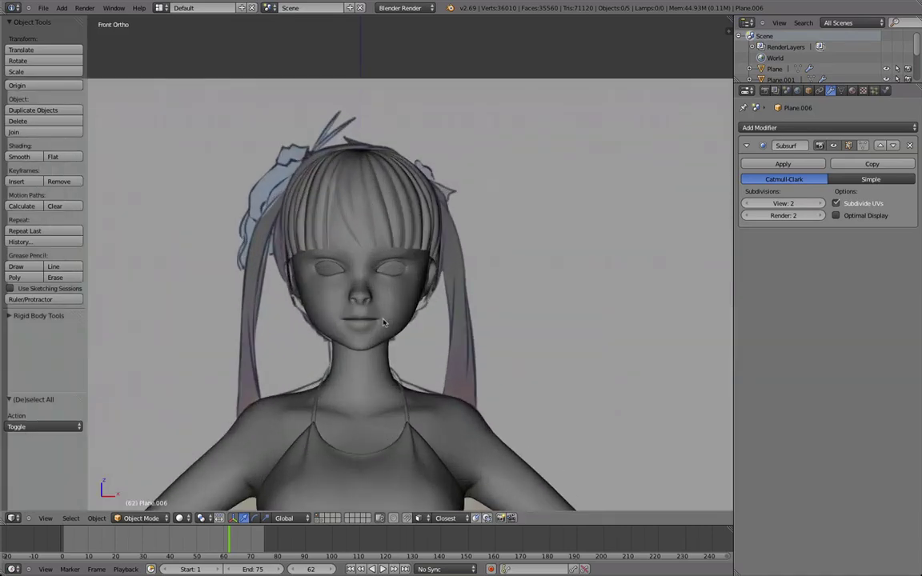
# - Raise the top of the hair slightly along the global Z axis with proportional editing to follow the front reference
pyautogui.scroll(2, 356, 106)
pyautogui.press('Tab')
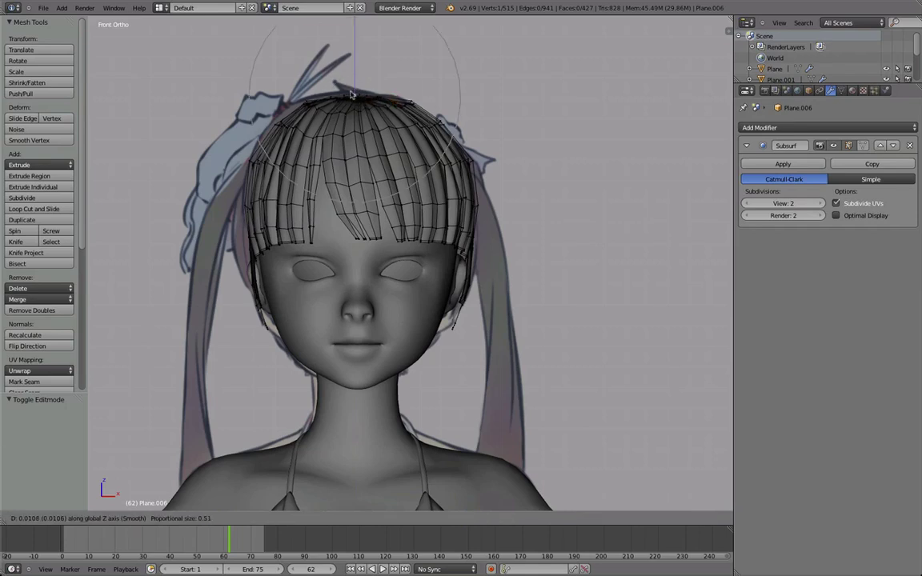
pyautogui.click(339, 206)
pyautogui.press('Tab')
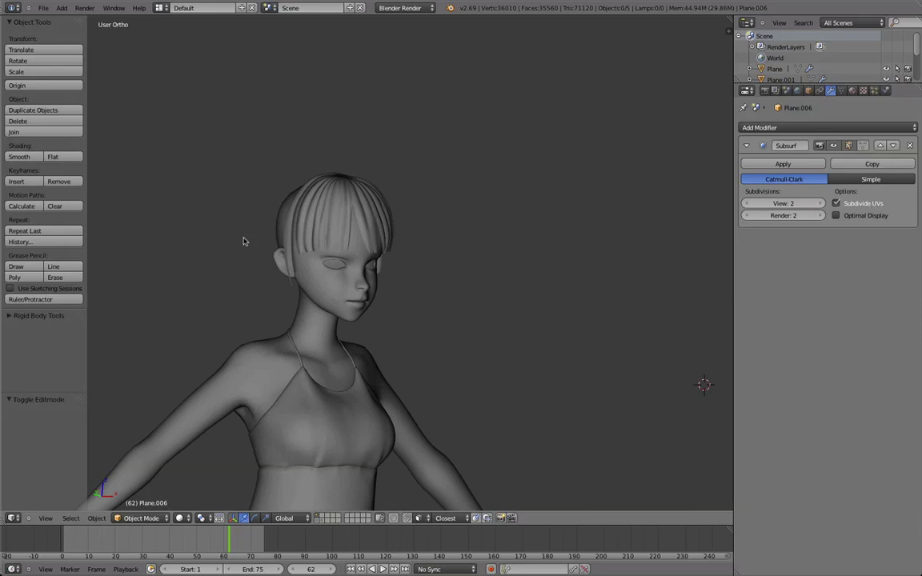
# - Examine the hair on the whole character in Object Mode, with the view set to perspective
pyautogui.press('a')
pyautogui.moveTo(243, 241); pyautogui.dragTo(364, 329, button='middle')
pyautogui.press('a')
pyautogui.scroll(-3, 315, 241)
pyautogui.scroll(-2, 227, 243)
pyautogui.scroll(2, 394, 340)
pyautogui.press('KP_5')
pyautogui.scroll(-4, 444, 351)
pyautogui.scroll(4, 444, 352)
pyautogui.scroll(-2, 335, 319)
pyautogui.scroll(-4, 364, 330)
pyautogui.press('a')
pyautogui.scroll(3, 350, 324)
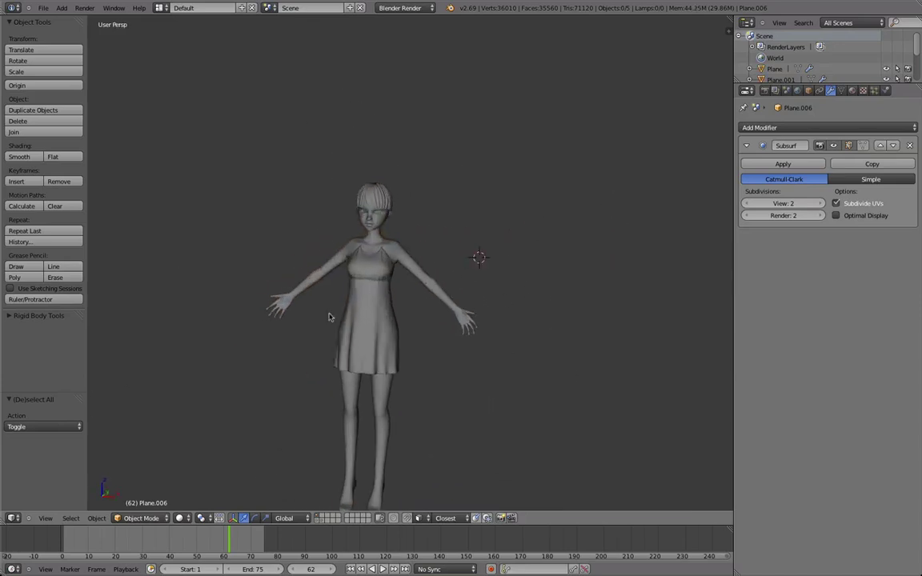